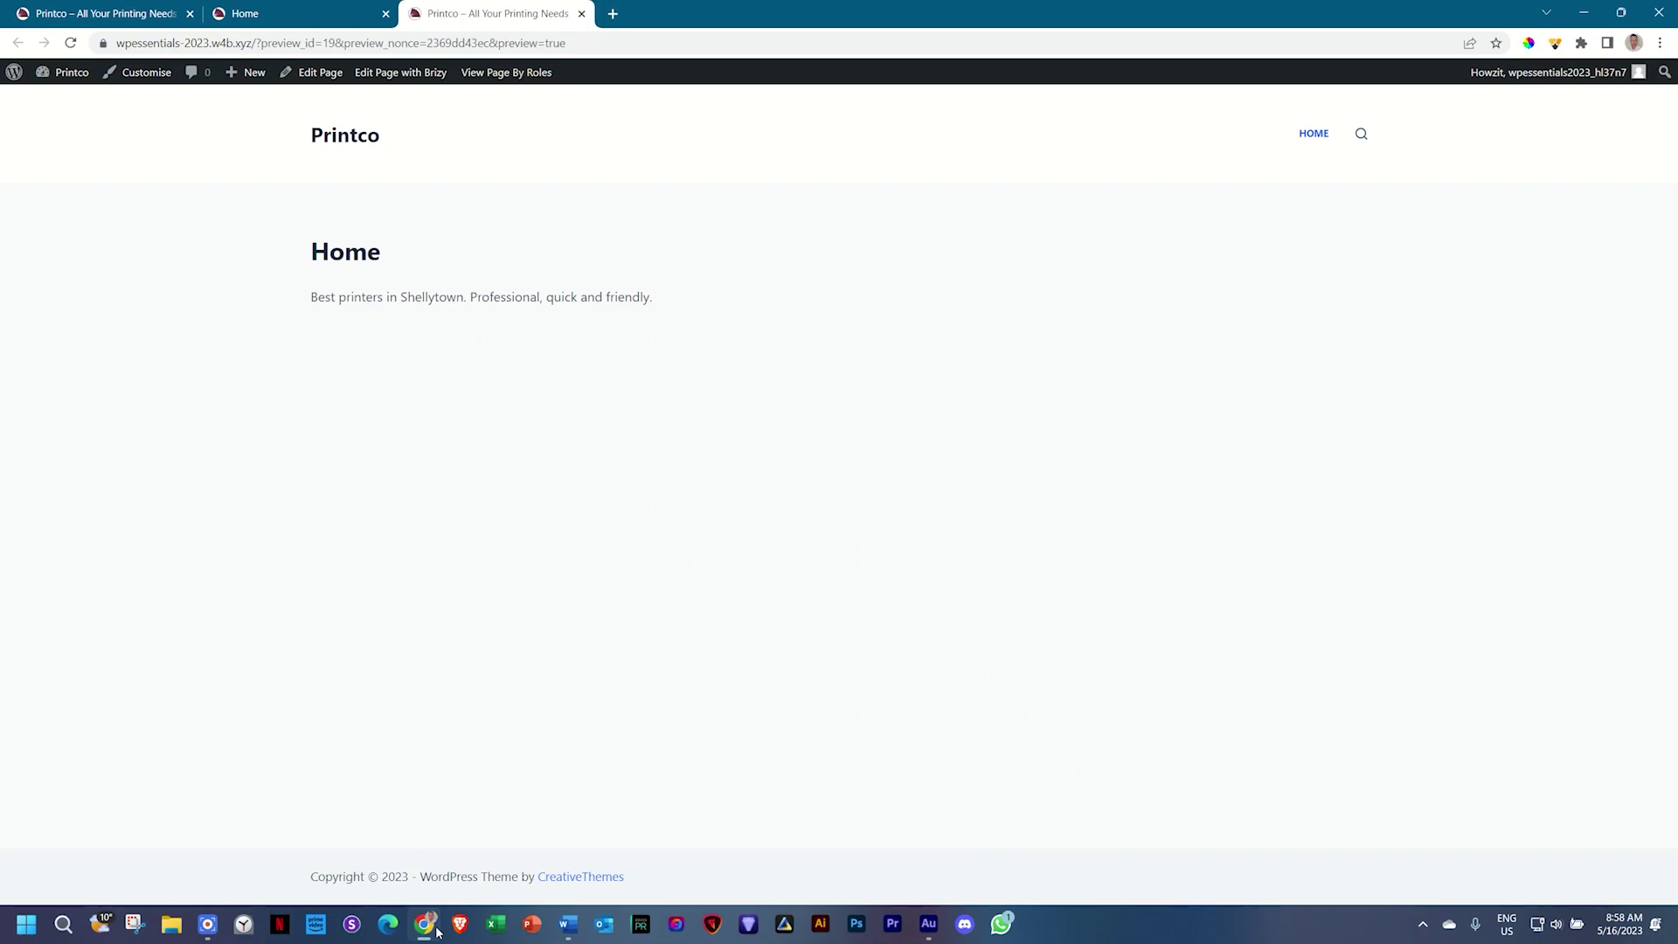
- Outline the header, the Home title section, the footer and the empty content area of the page preview with orange annotation rectangles
{"action": "left_click", "coordinate": [318, 15]}
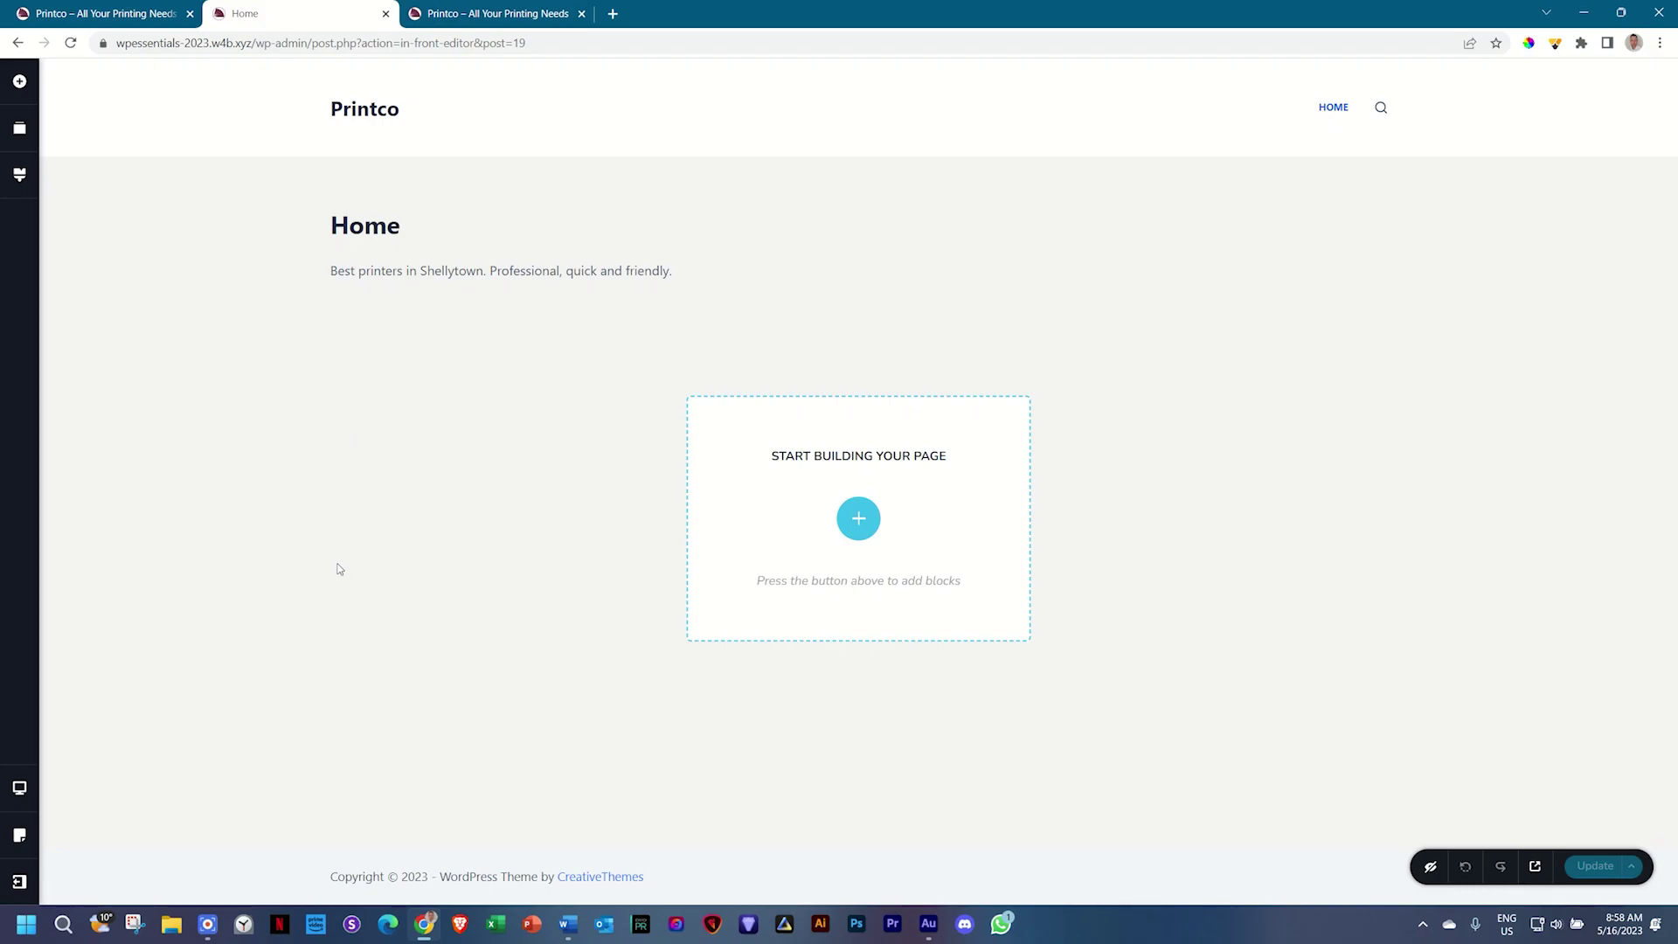
{"action": "left_click", "coordinate": [555, 11]}
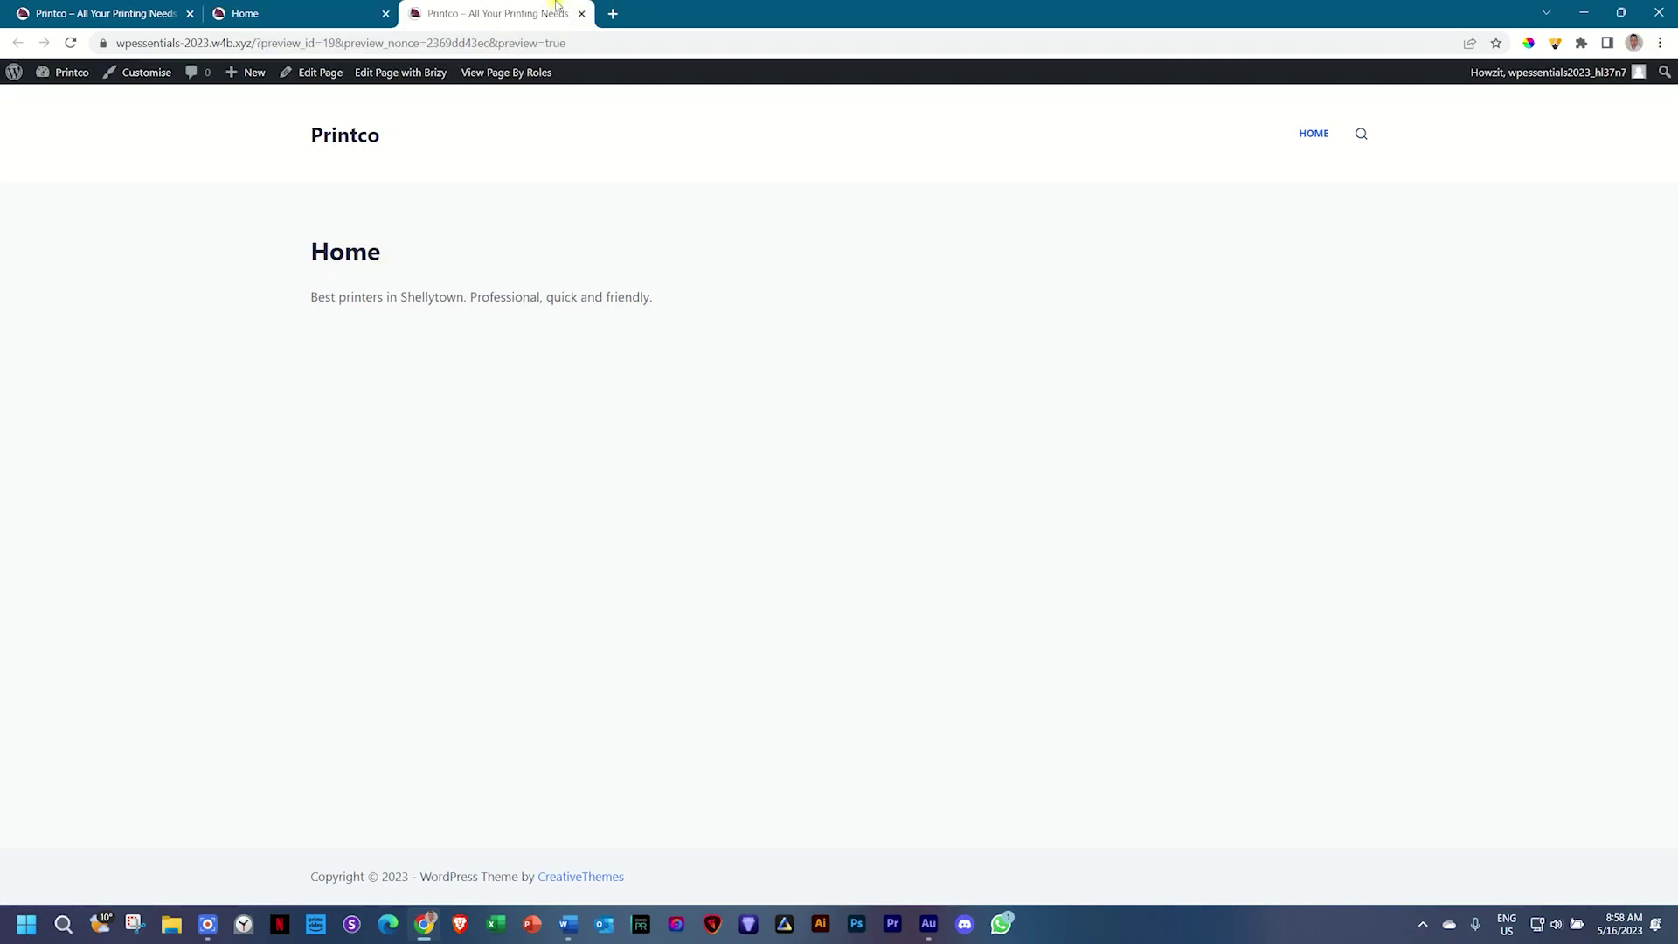
{"action": "left_click", "coordinate": [1554, 43]}
{"action": "left_click", "coordinate": [1271, 117]}
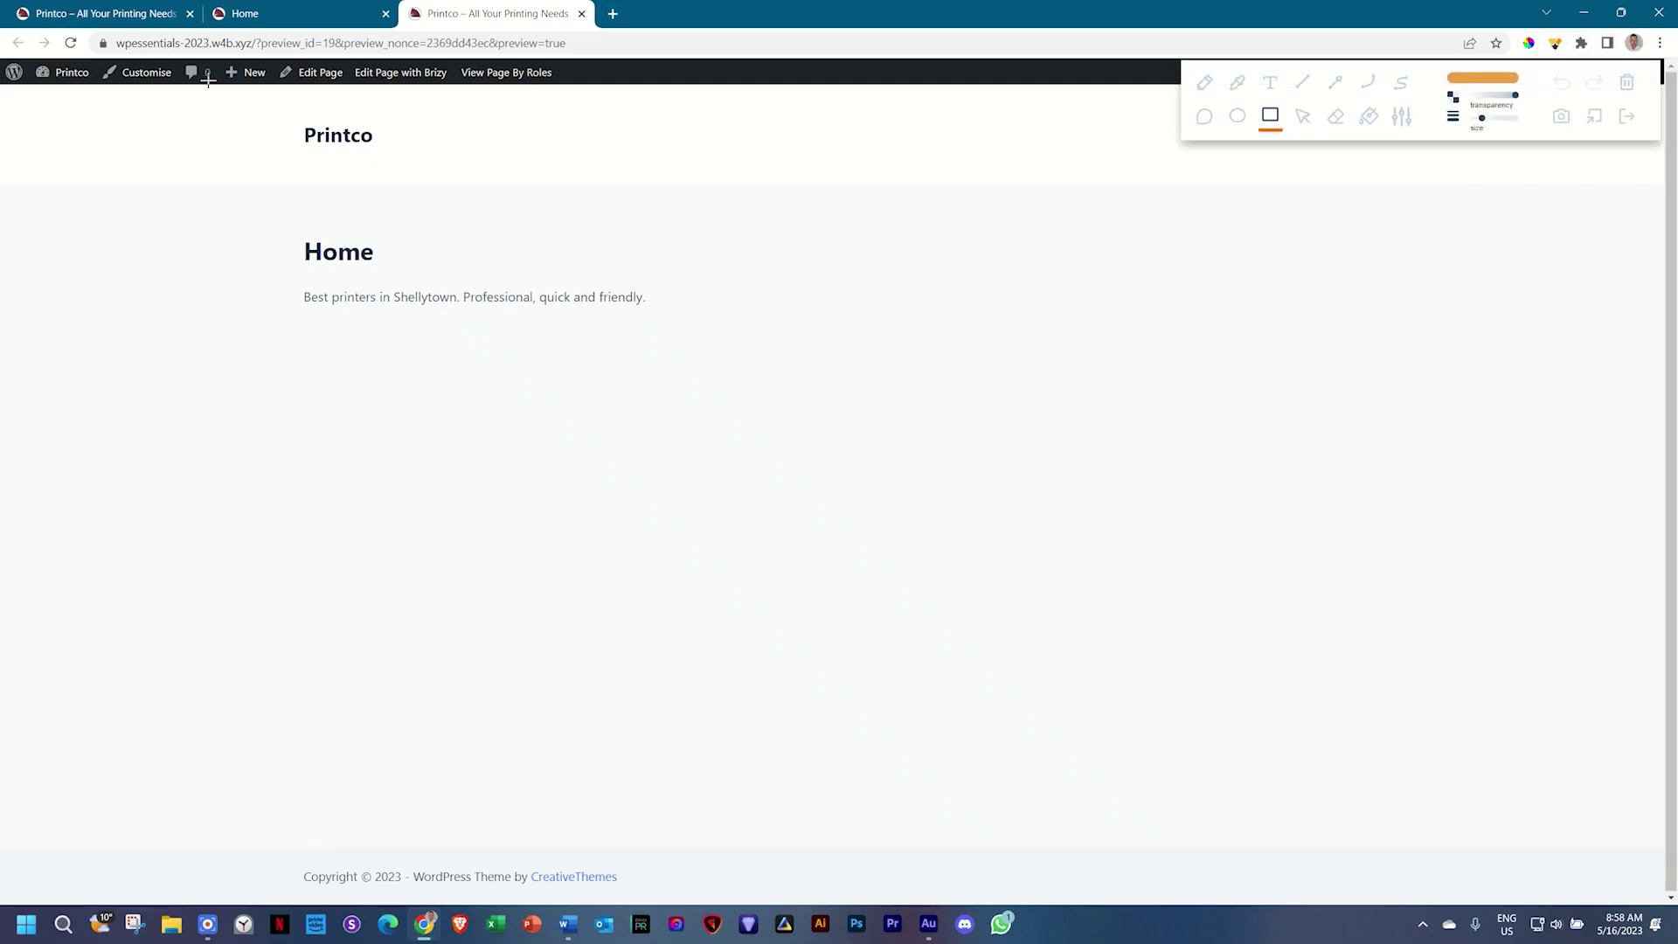
{"action": "left_click_drag", "start_coordinate": [205, 87], "coordinate": [755, 158]}
{"action": "left_click_drag", "start_coordinate": [1061, 163], "coordinate": [1511, 181]}
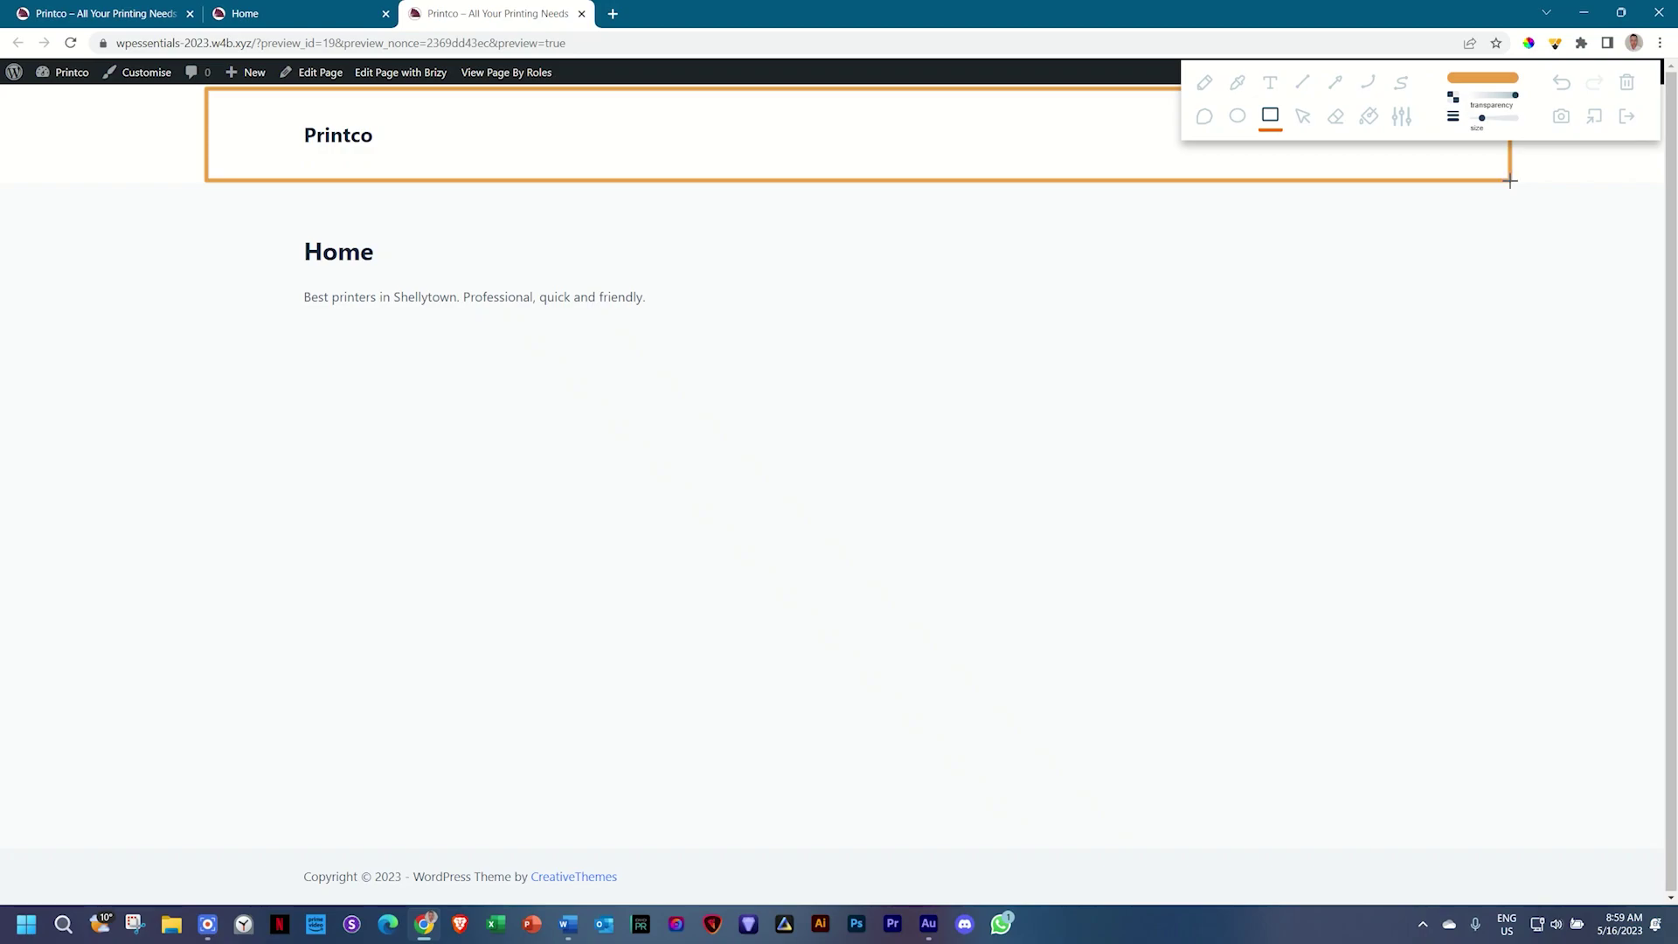
{"action": "mouse_move", "coordinate": [207, 203]}
{"action": "left_mouse_down"}
{"action": "mouse_move", "coordinate": [820, 352]}
{"action": "mouse_move", "coordinate": [1550, 353]}
{"action": "mouse_move", "coordinate": [1511, 354]}
{"action": "left_mouse_up"}
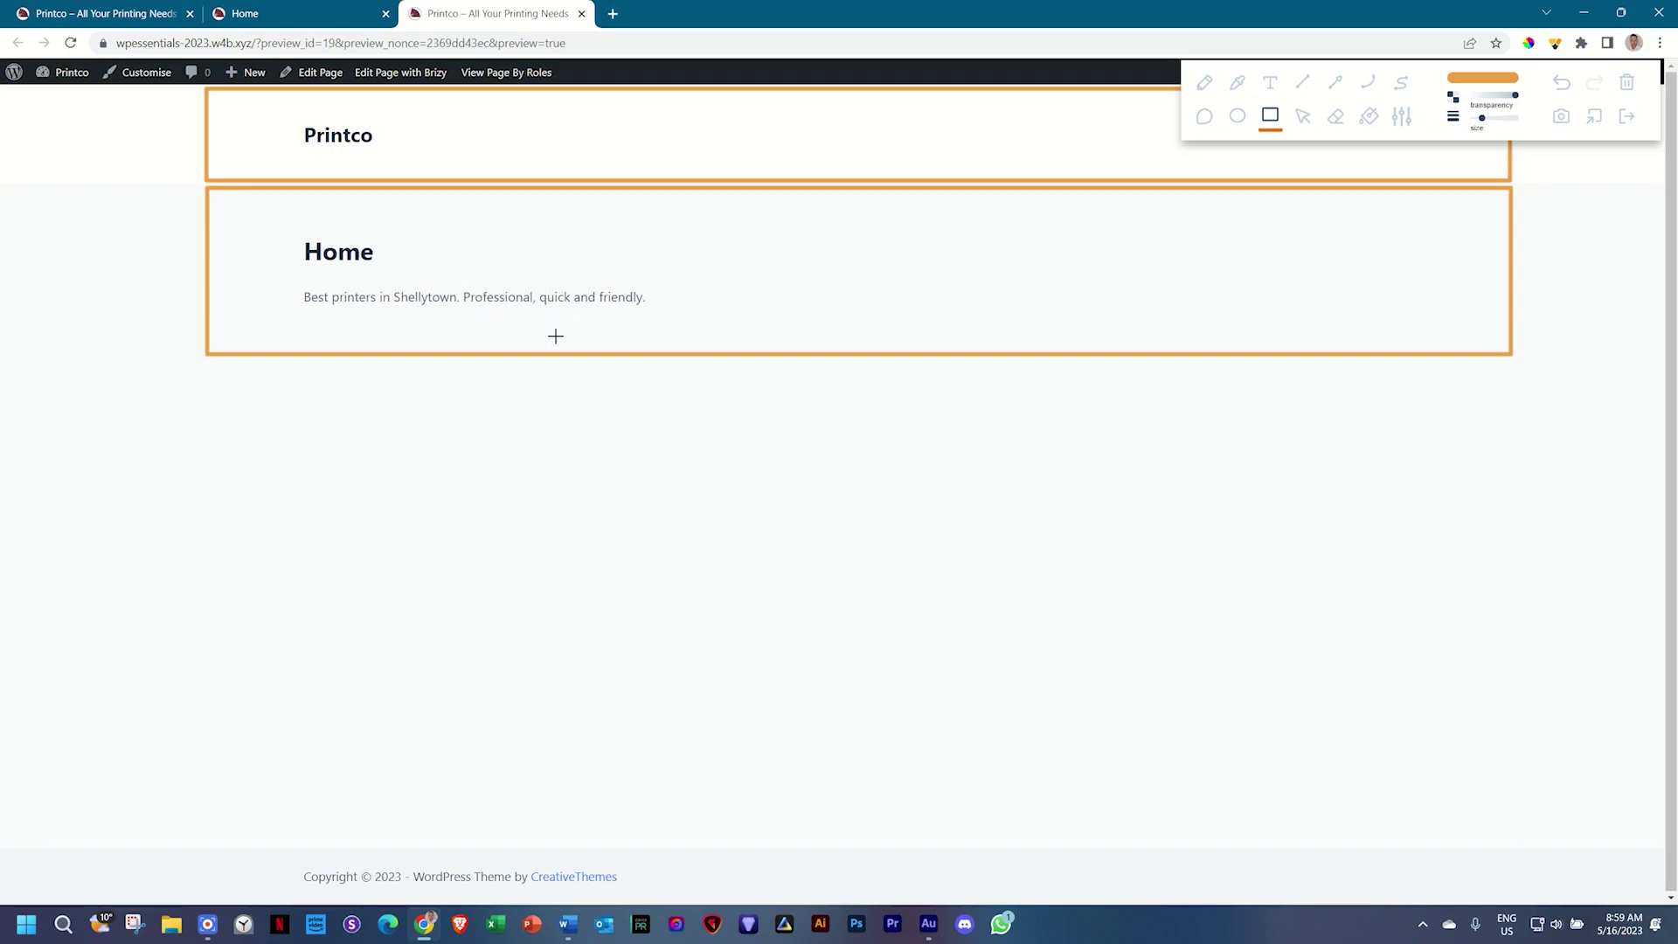
{"action": "left_click_drag", "start_coordinate": [210, 845], "coordinate": [1514, 898]}
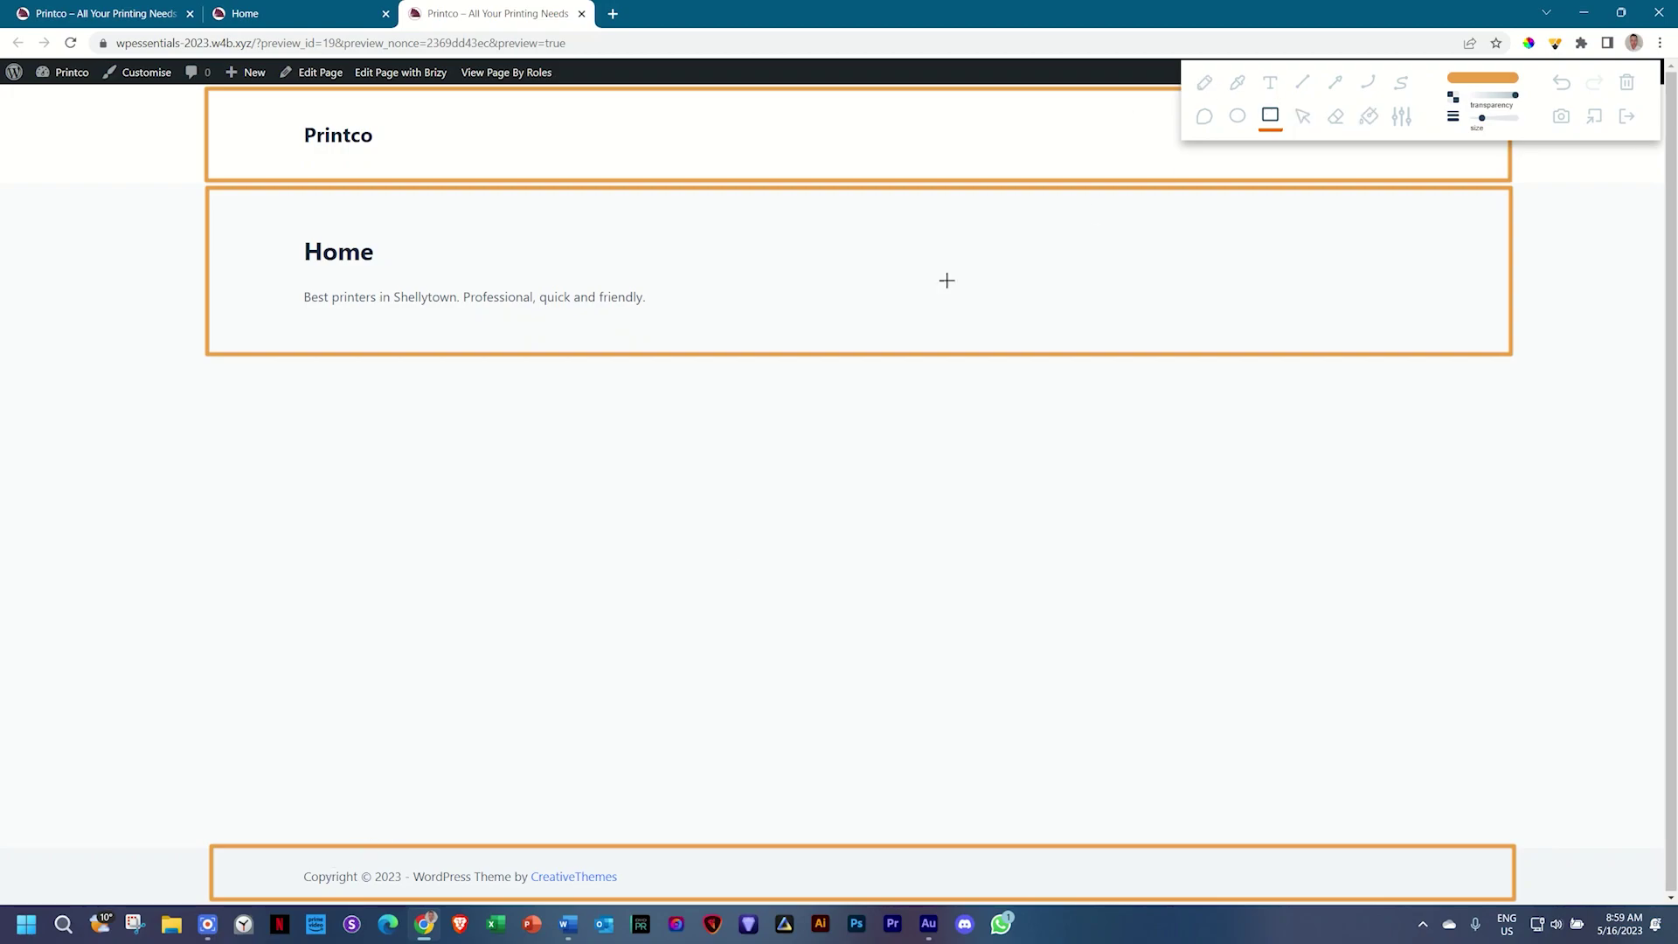
{"action": "mouse_move", "coordinate": [206, 366]}
{"action": "left_mouse_down"}
{"action": "mouse_move", "coordinate": [223, 470]}
{"action": "mouse_move", "coordinate": [903, 686]}
{"action": "mouse_move", "coordinate": [1505, 783]}
{"action": "mouse_move", "coordinate": [1517, 828]}
{"action": "left_mouse_up"}
- Fill the outlined content area with solid orange, compare it with the Brizy editor page, and exit the annotation tool
{"action": "left_click", "coordinate": [1368, 115]}
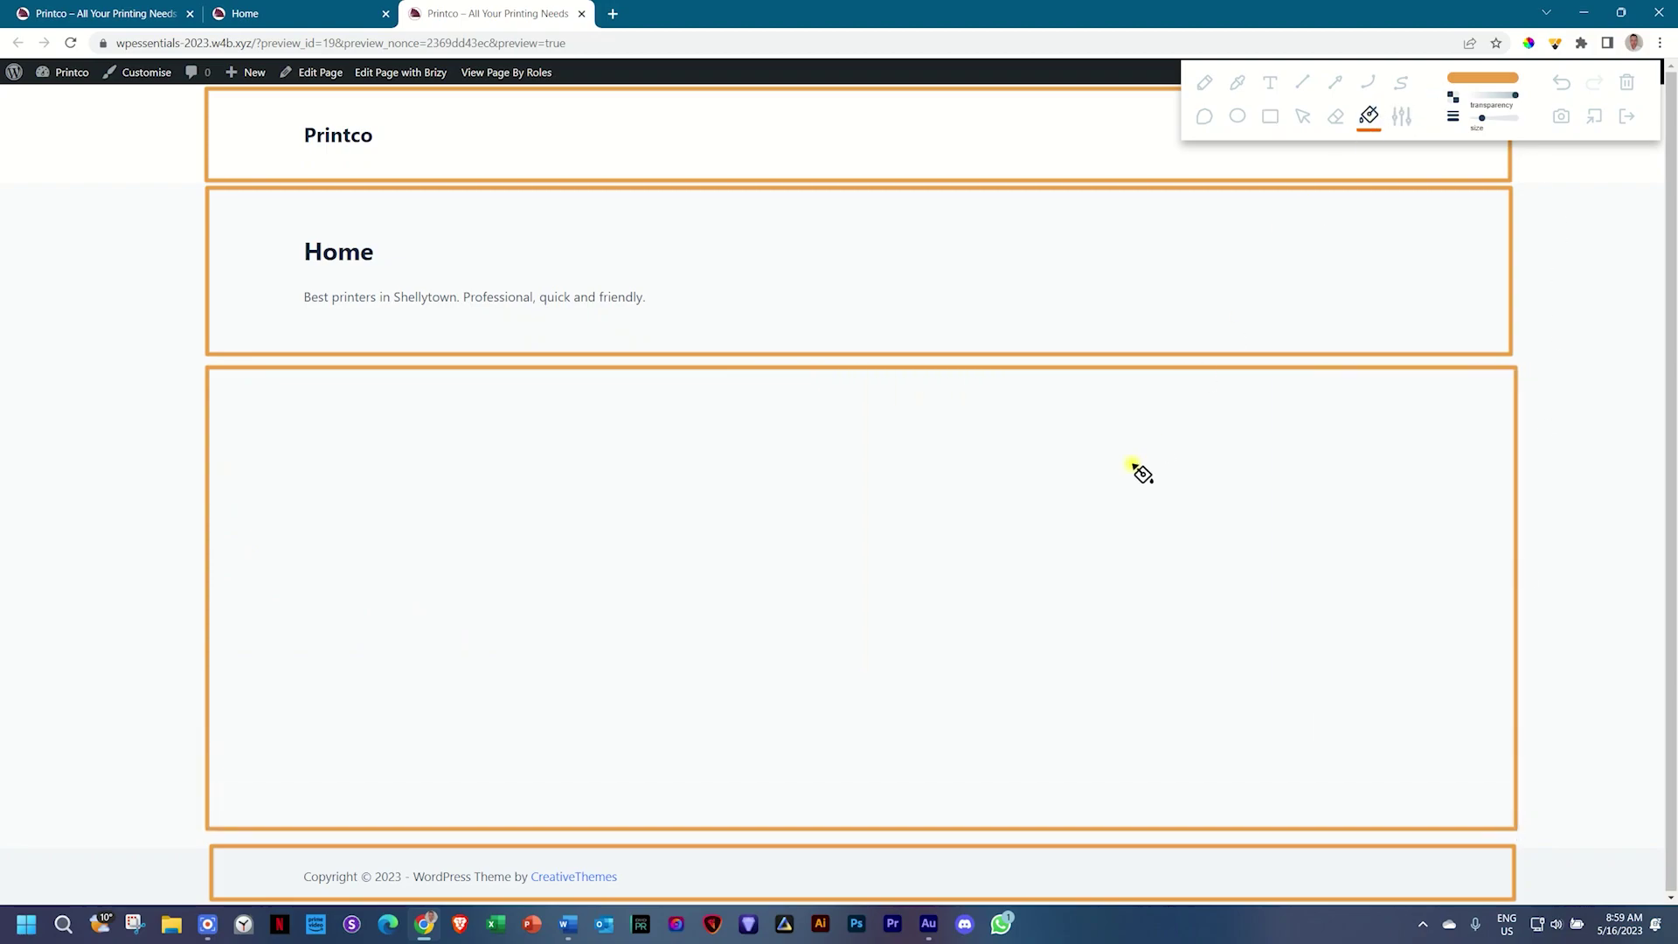
{"action": "left_click", "coordinate": [1126, 507]}
{"action": "left_click", "coordinate": [267, 11]}
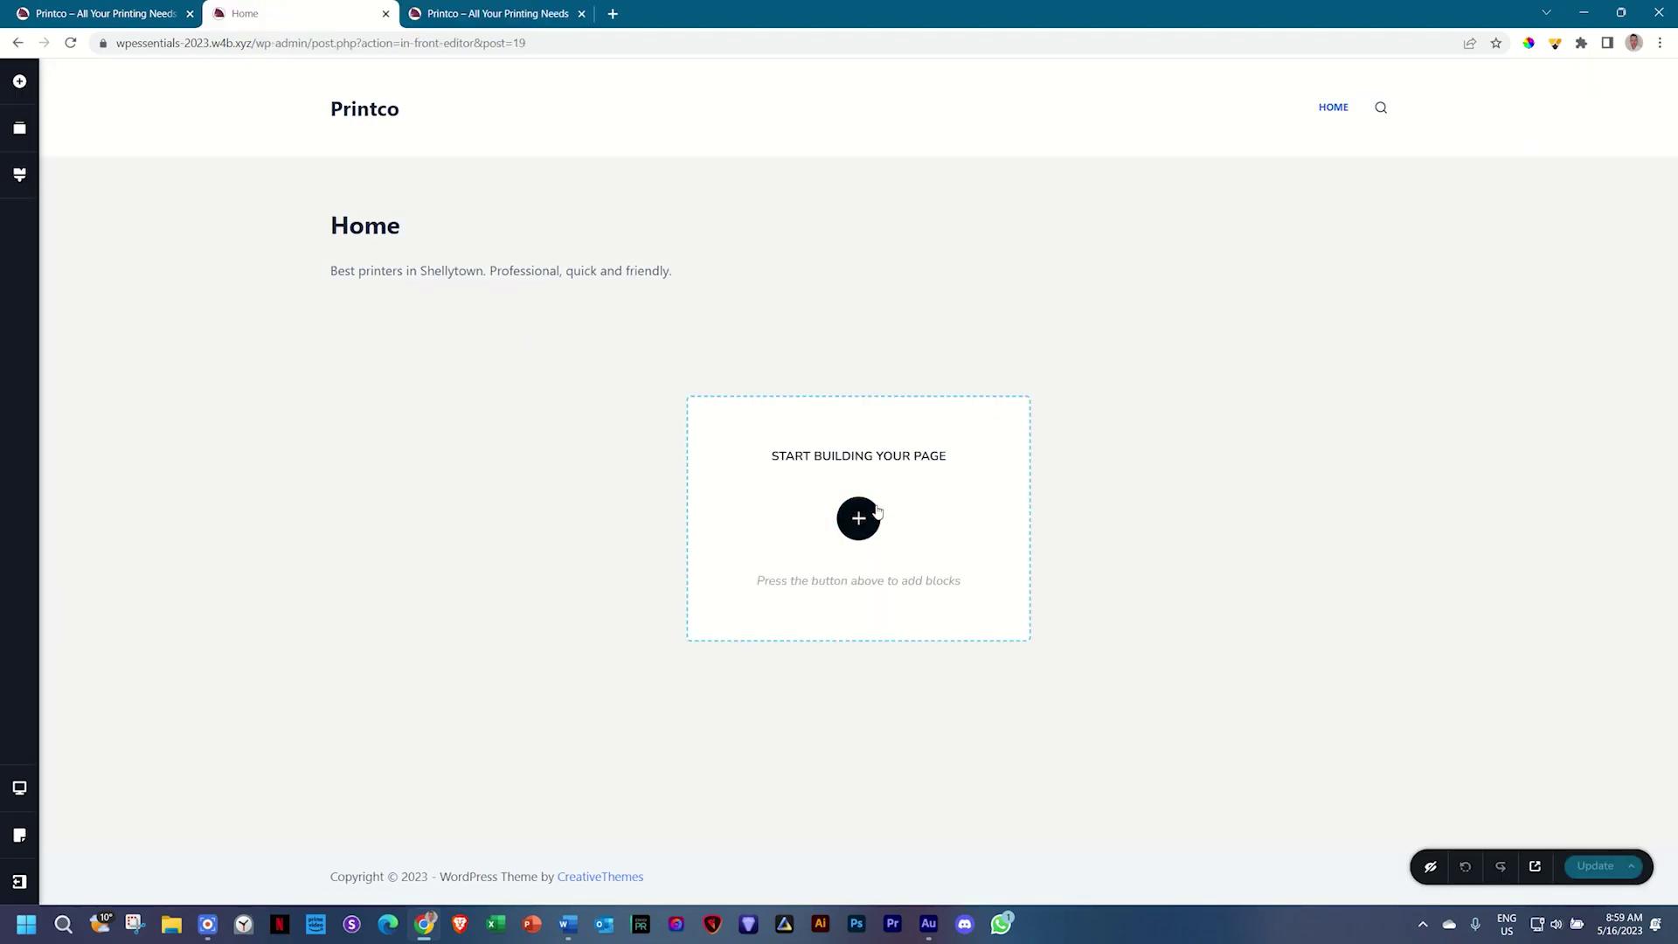
{"action": "left_click", "coordinate": [527, 8]}
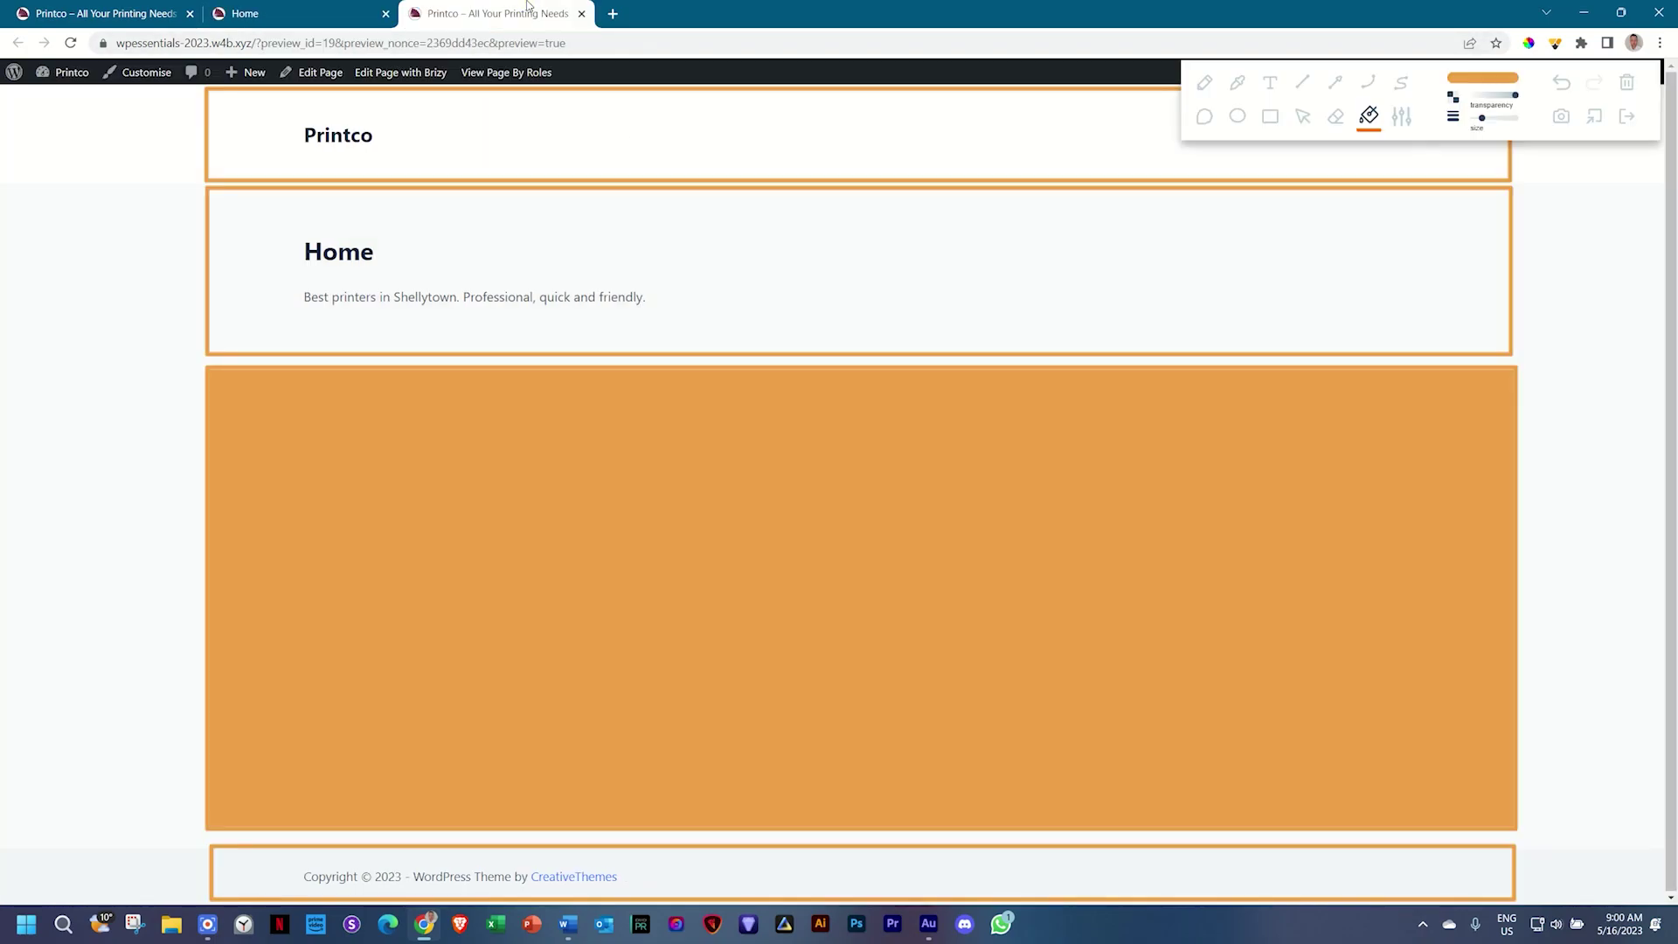
{"action": "left_click", "coordinate": [1628, 116]}
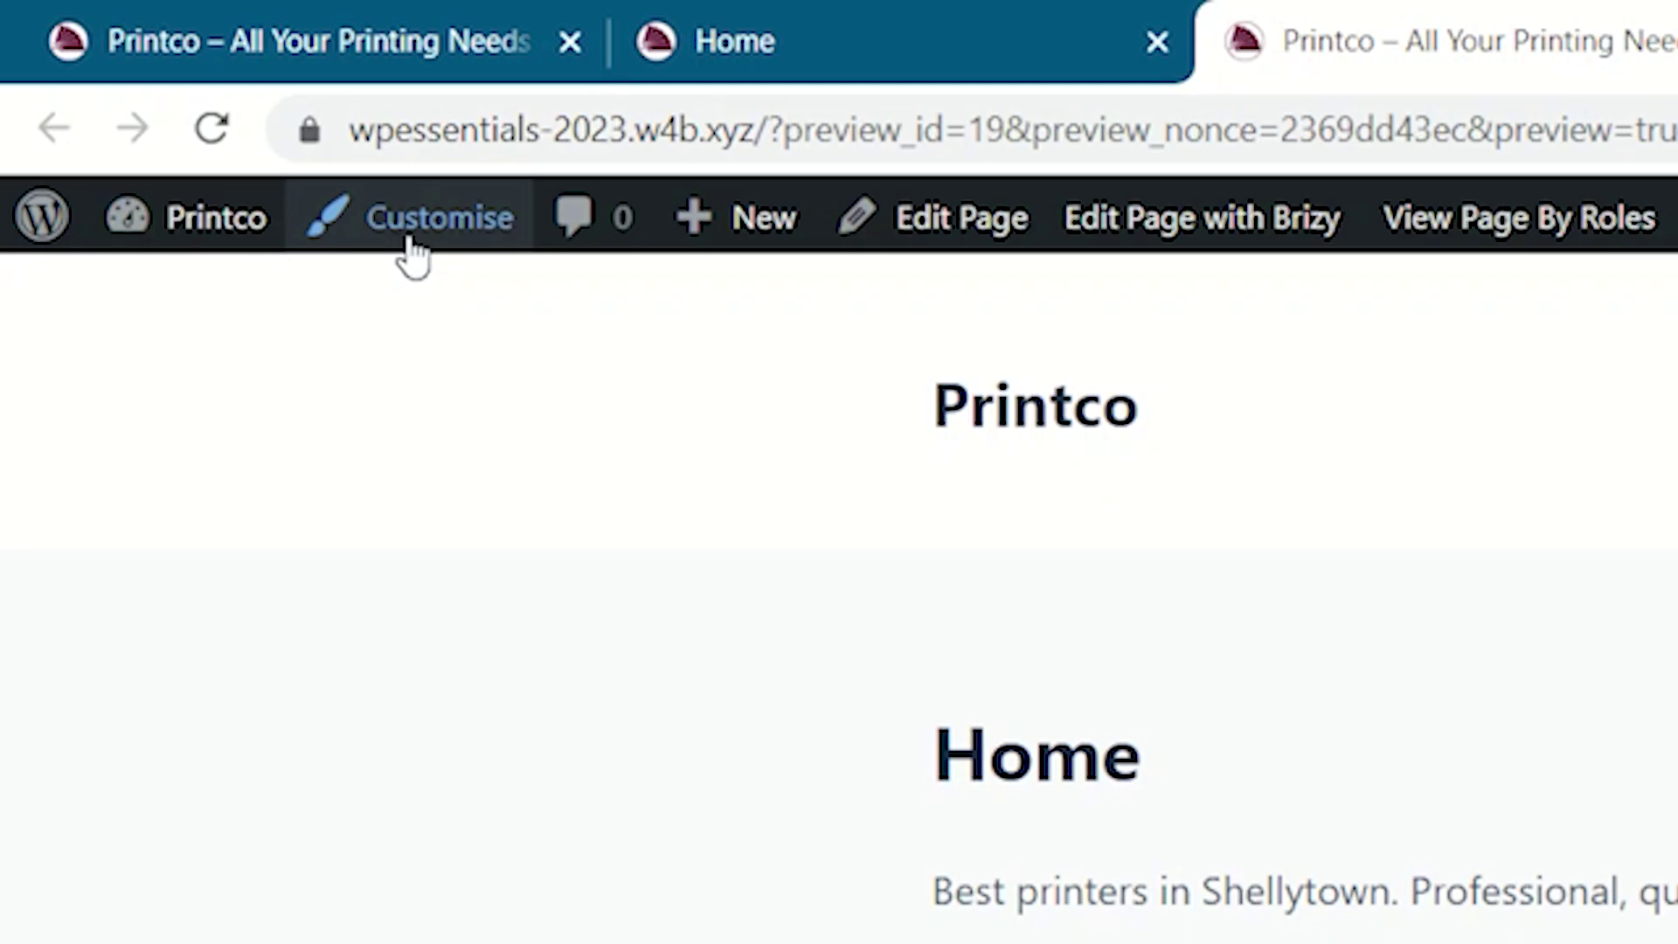
- Open the Header settings in the site's theme customiser from the page preview
{"action": "left_click", "coordinate": [410, 240]}
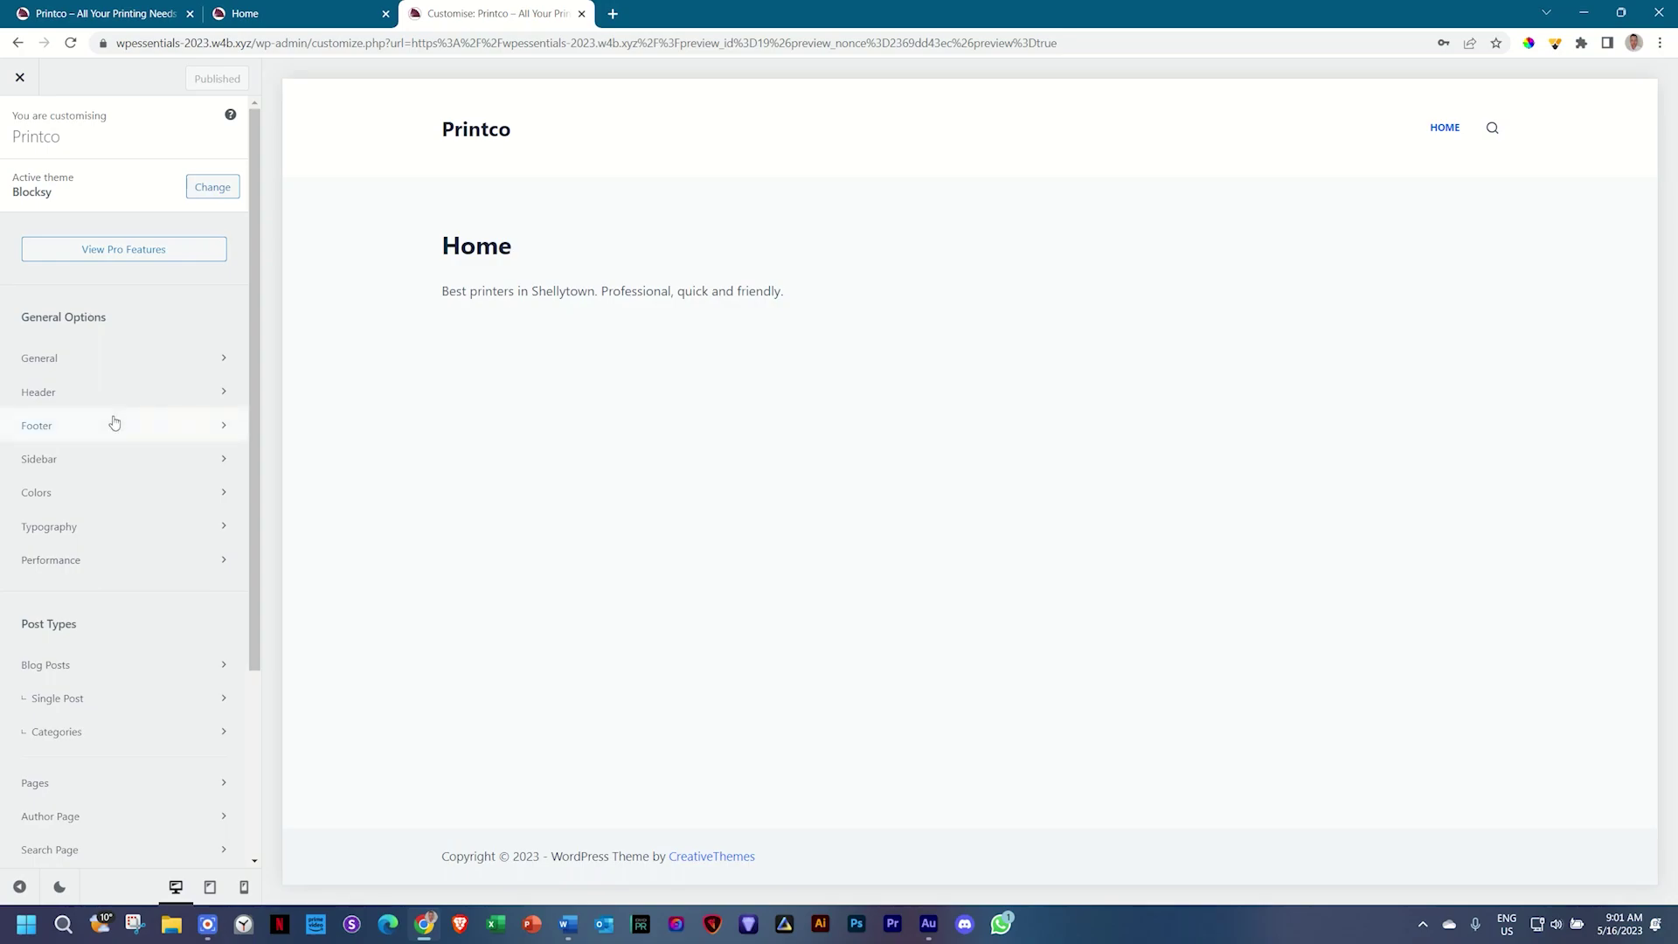
{"action": "scroll", "coordinate": [113, 423], "scroll_direction": "down", "scroll_amount": 3}
{"action": "scroll", "coordinate": [113, 422], "scroll_direction": "up", "scroll_amount": 3}
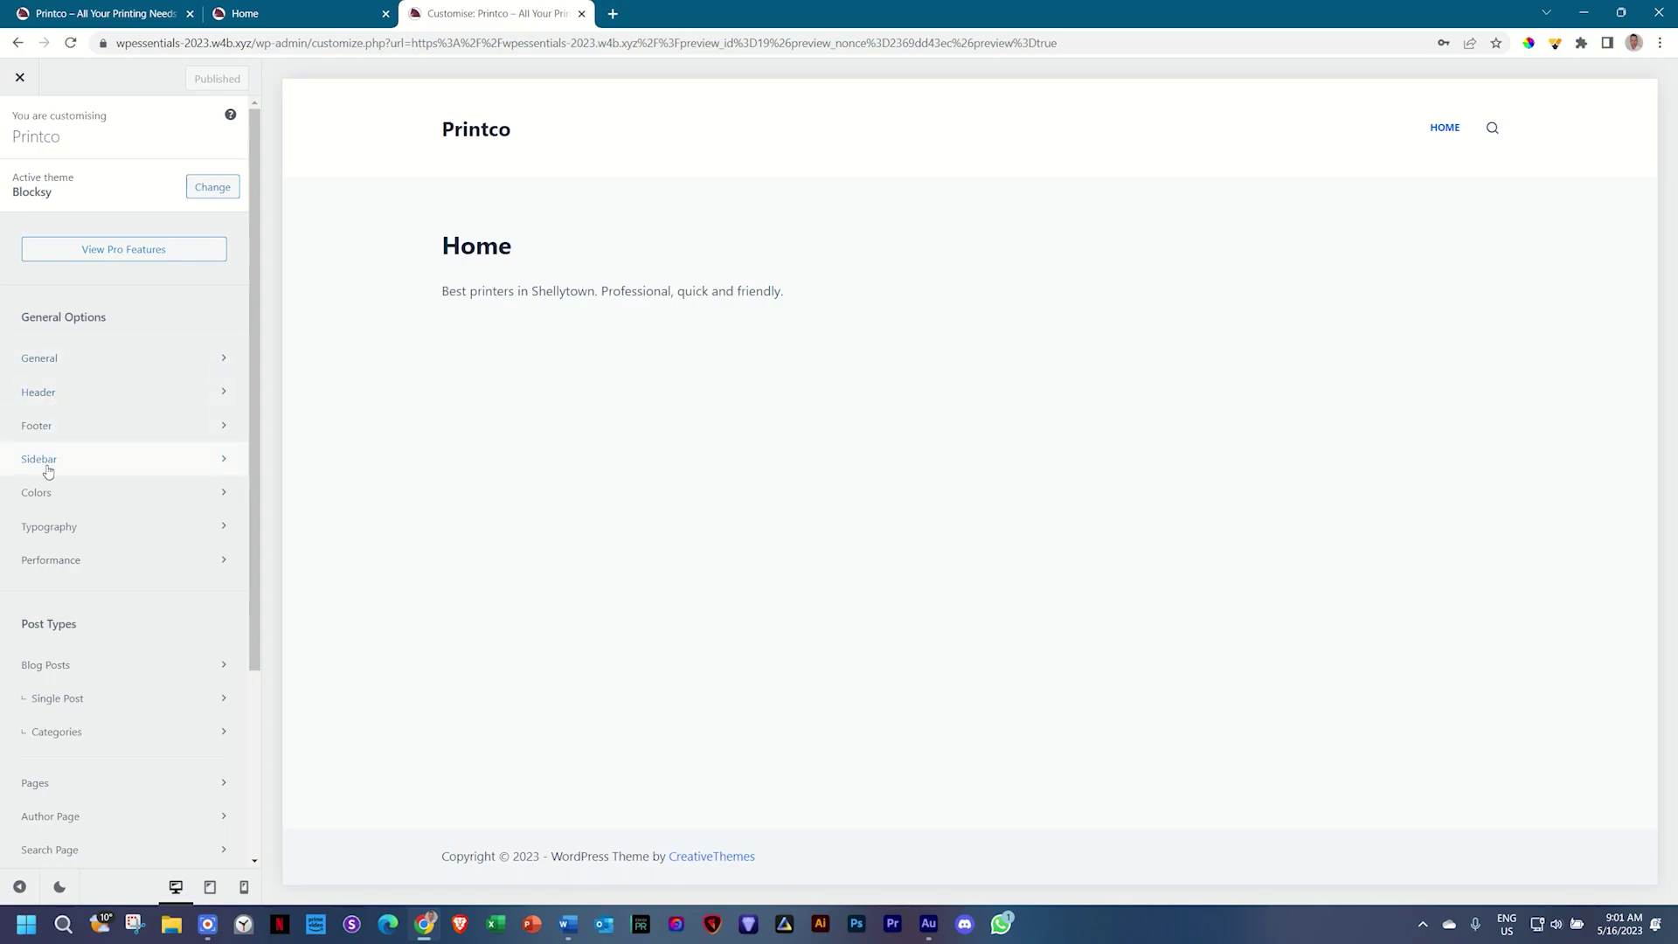
{"action": "left_click", "coordinate": [87, 394]}
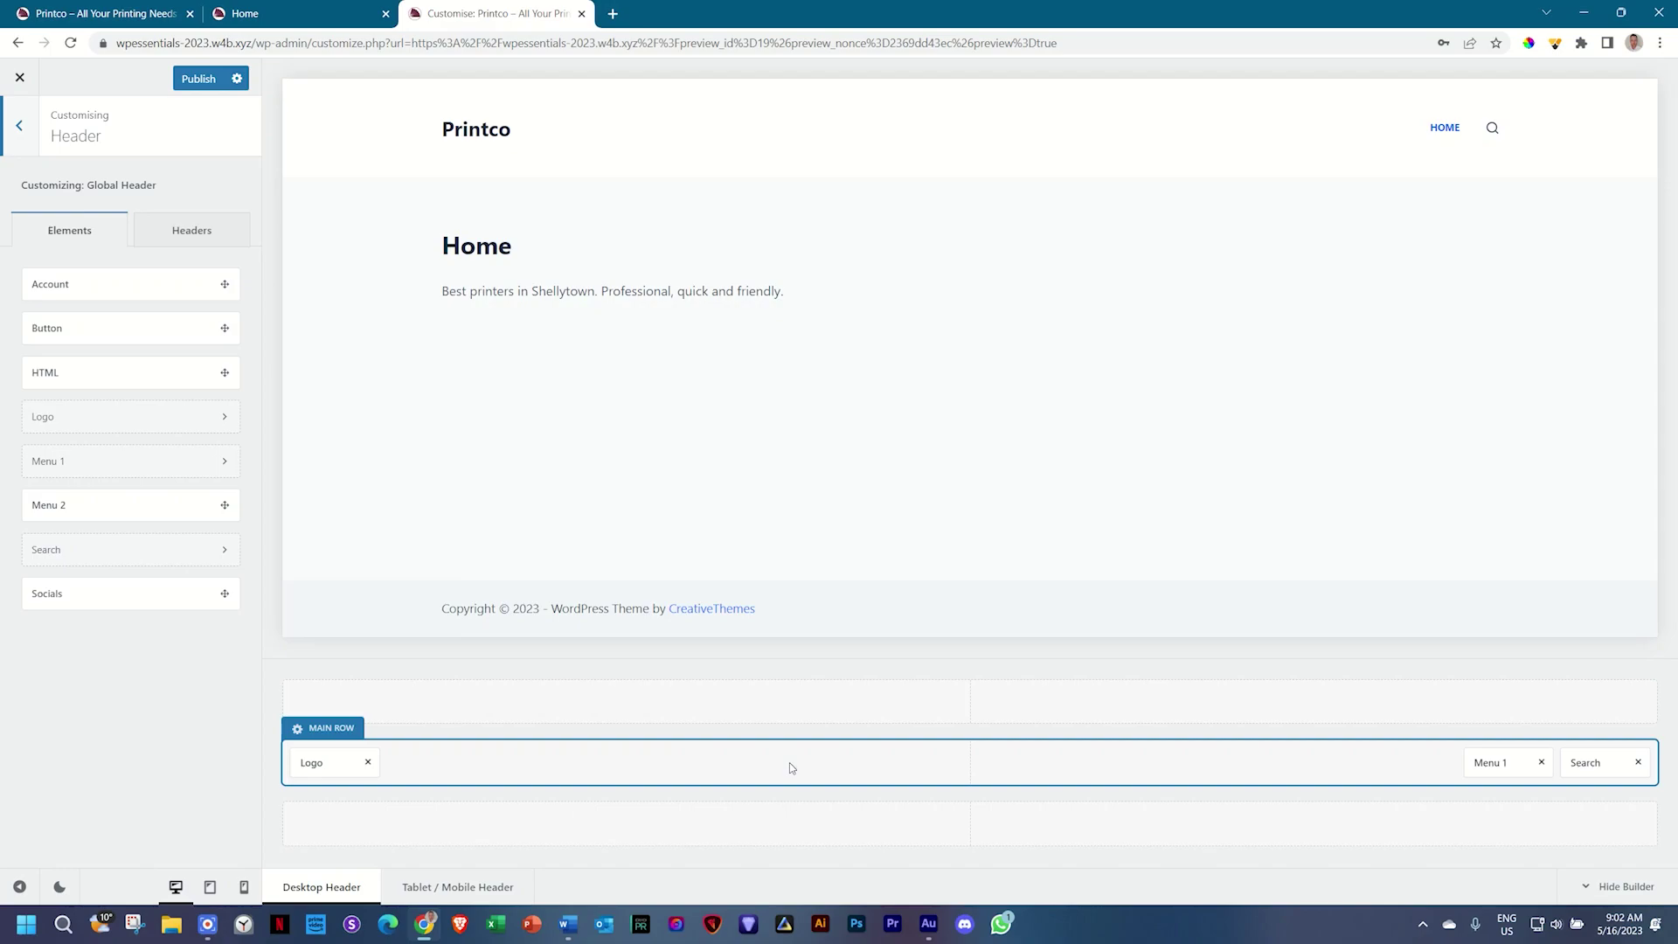
- Remove the Logo, Menu 1 and Search elements from the header's main row
{"action": "left_click", "coordinate": [367, 763]}
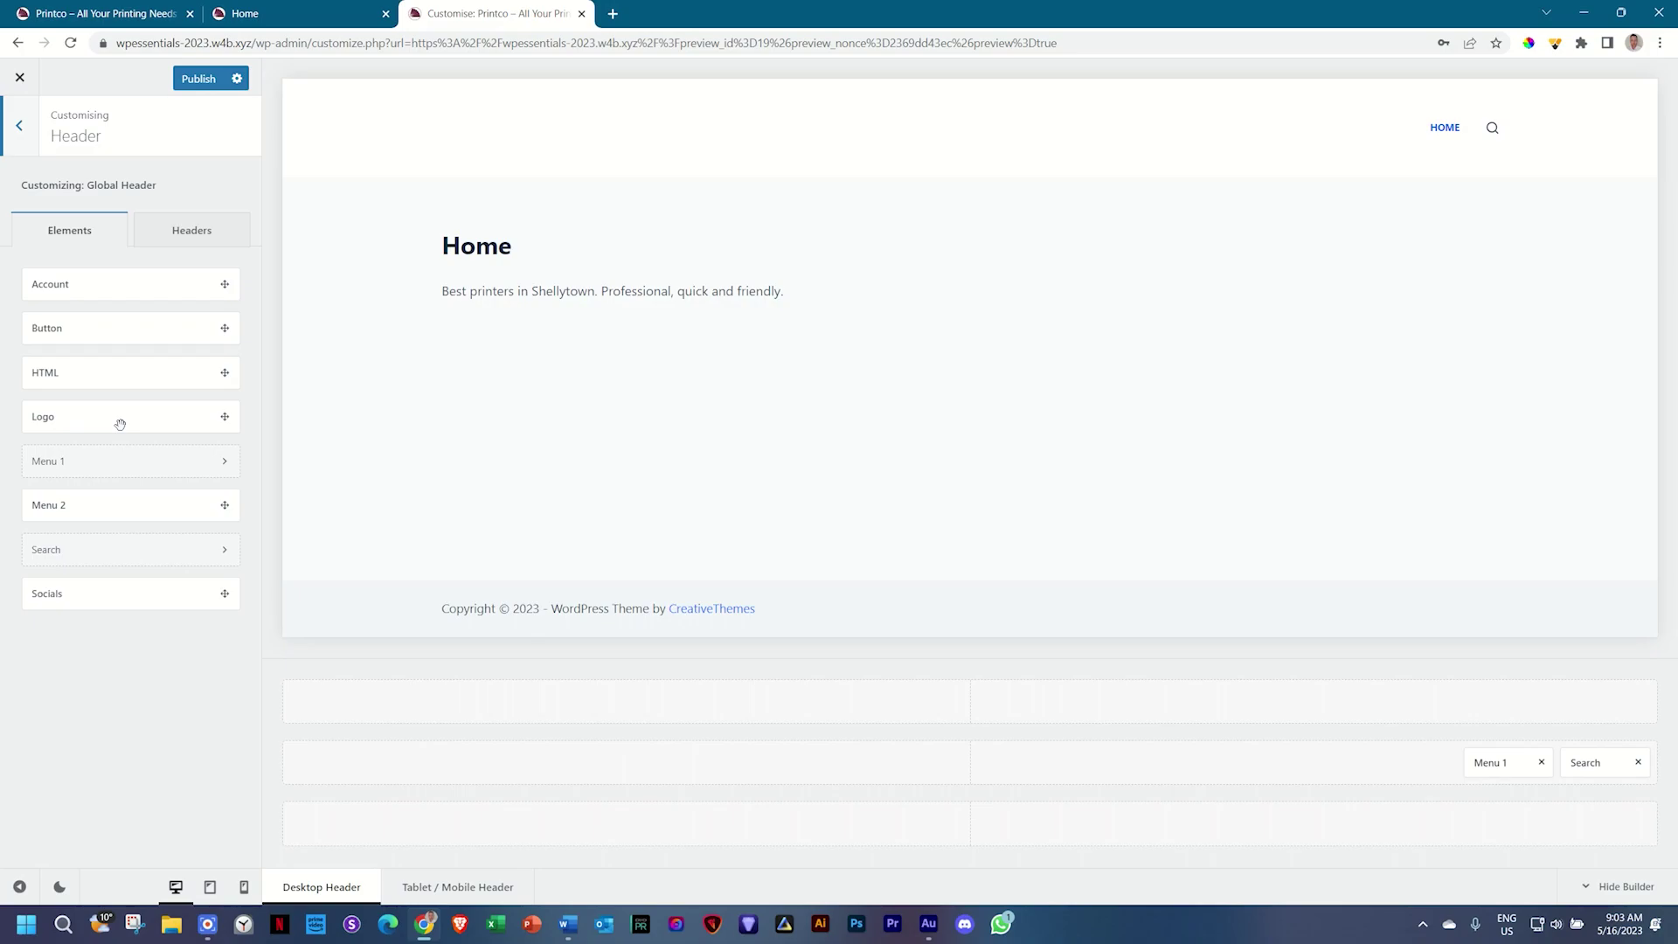
{"action": "left_click", "coordinate": [1541, 764]}
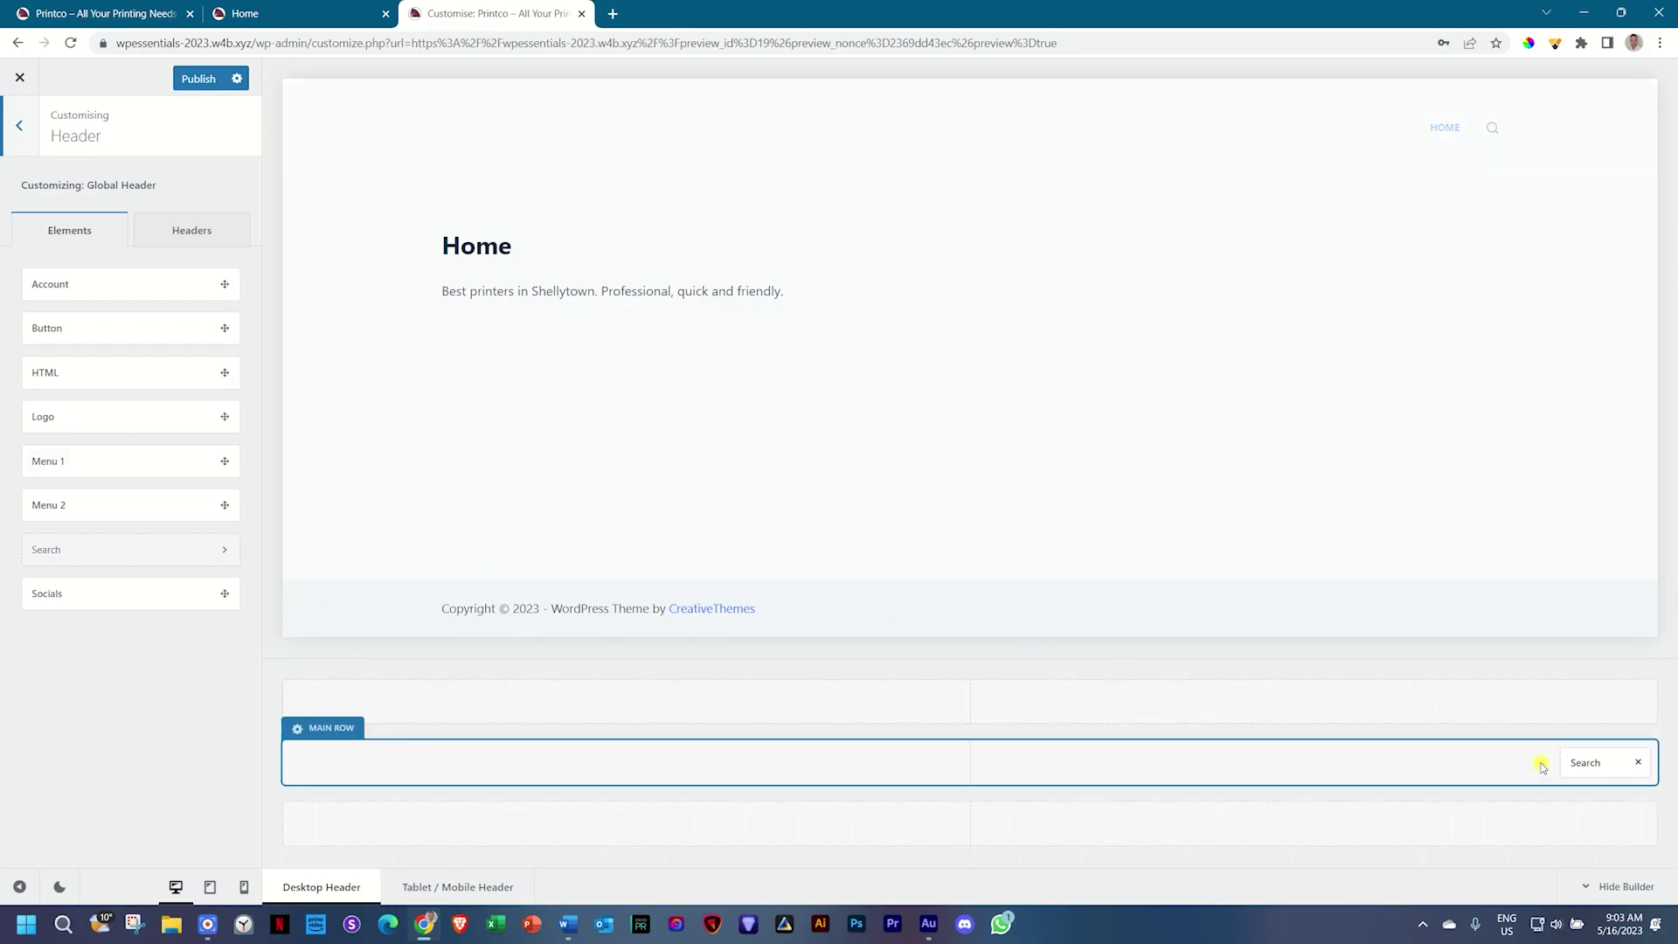
{"action": "left_click", "coordinate": [1636, 766]}
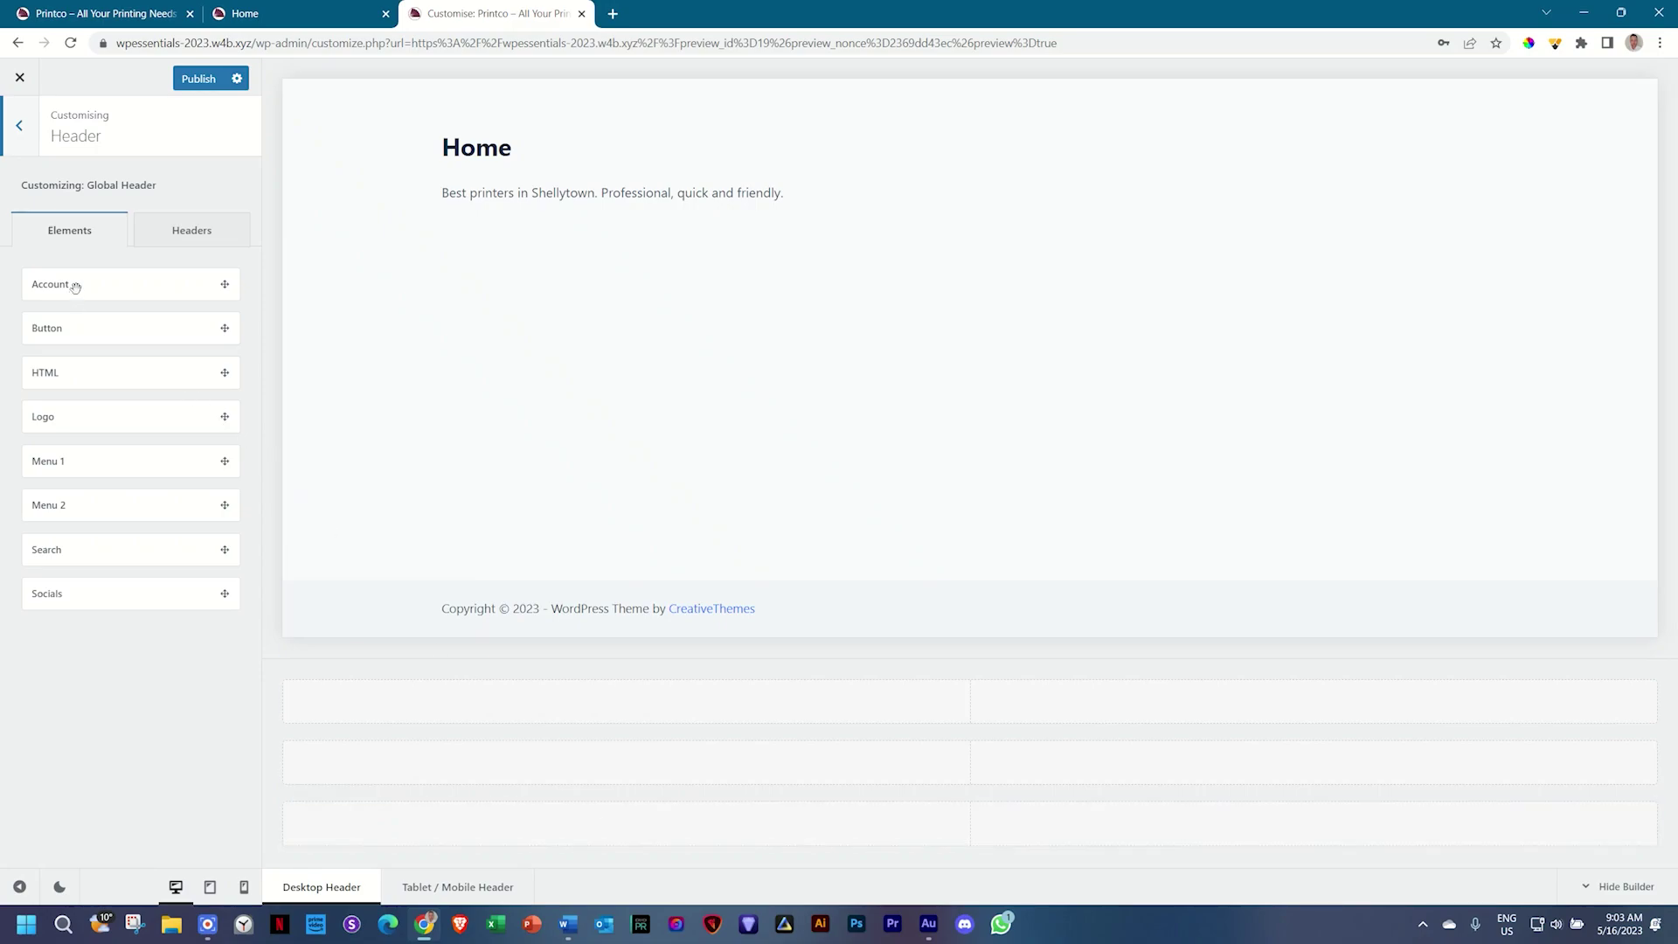
- Add the Account element to the header's top row and move it through the centre to the right end
{"action": "left_click_drag", "start_coordinate": [75, 287], "coordinate": [341, 708]}
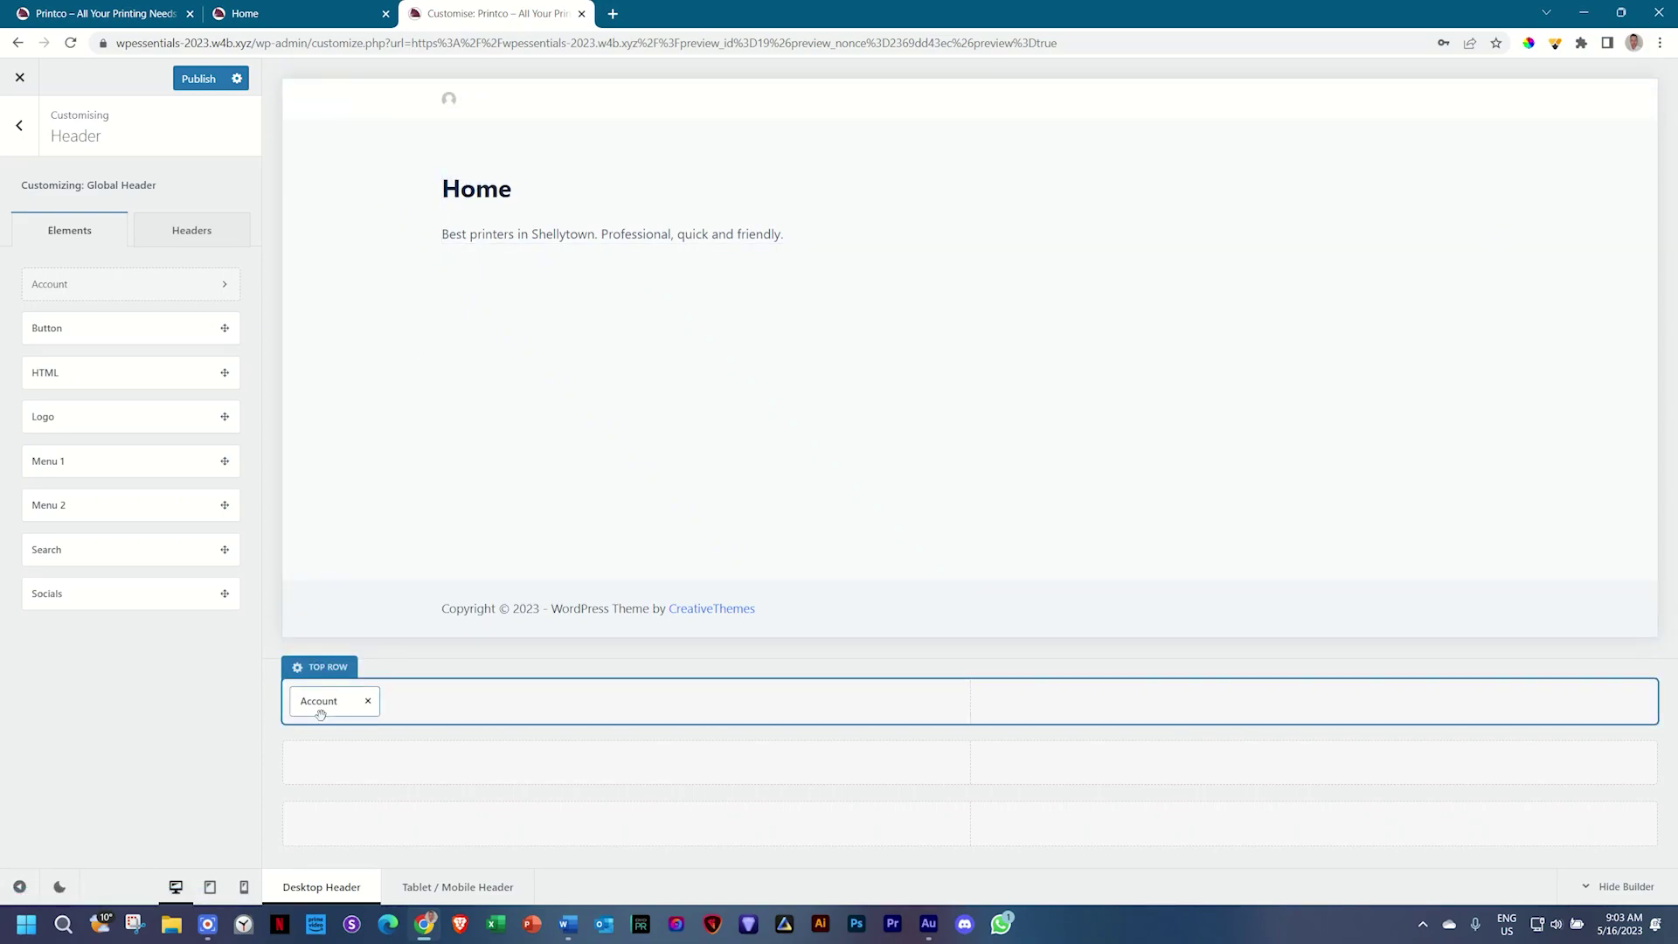
{"action": "left_click_drag", "start_coordinate": [318, 705], "coordinate": [977, 702]}
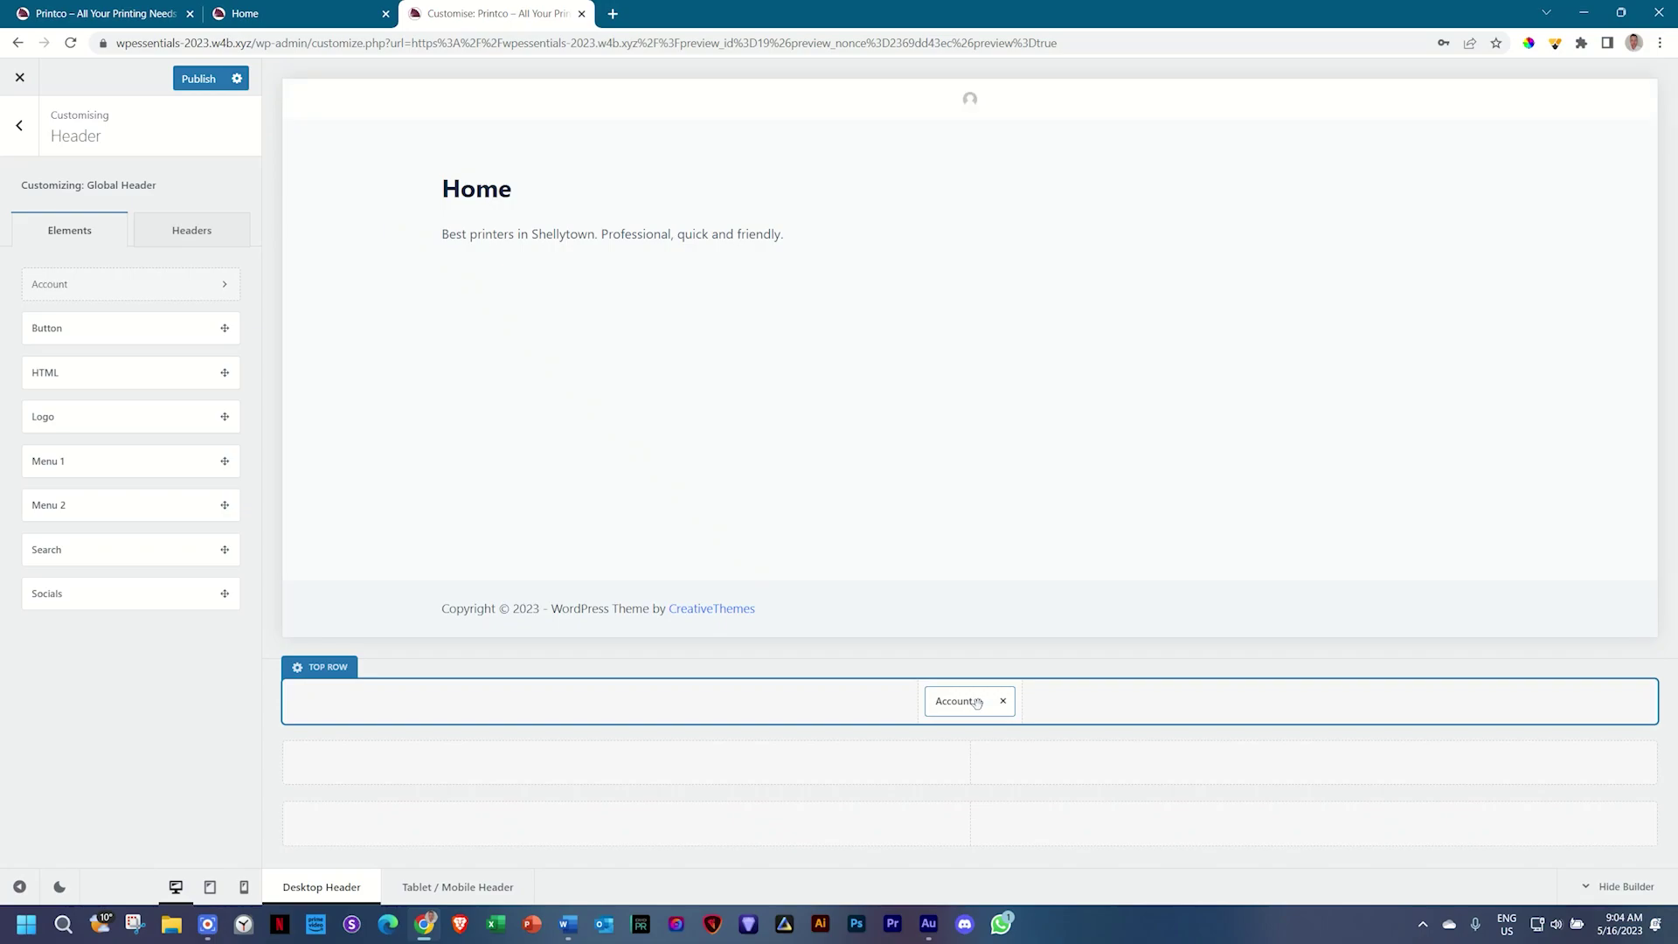
{"action": "left_click_drag", "start_coordinate": [959, 699], "coordinate": [1593, 698]}
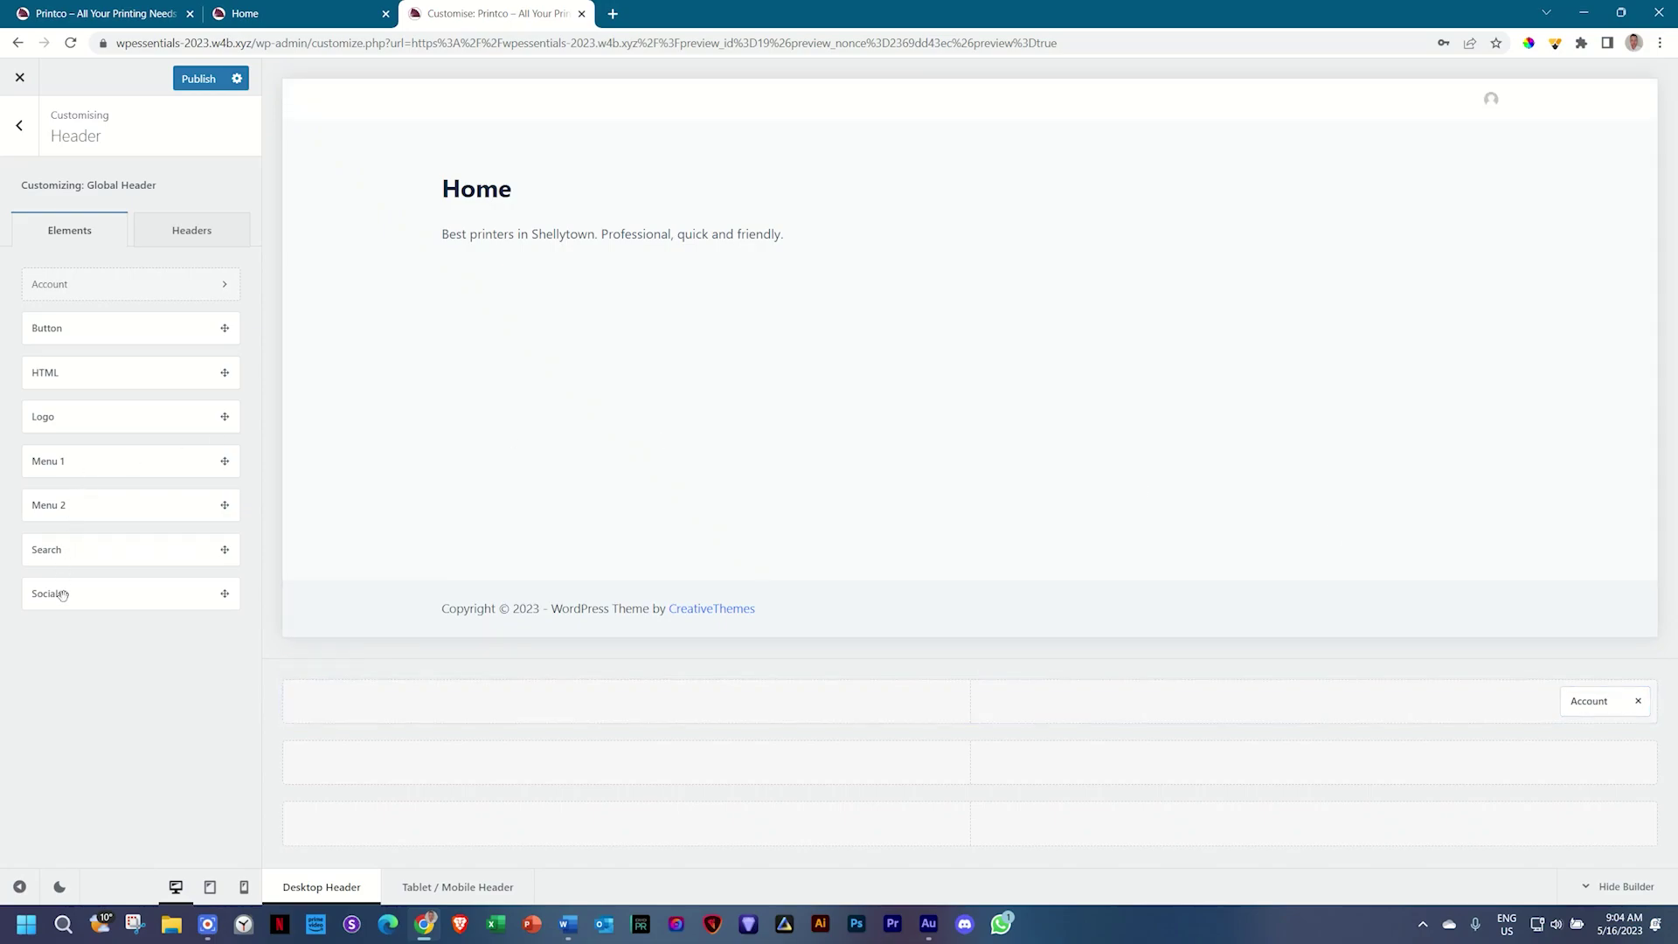
- Add the Socials element to the header's top row and arrange it at the right end, after Account
{"action": "left_click_drag", "start_coordinate": [104, 600], "coordinate": [363, 706]}
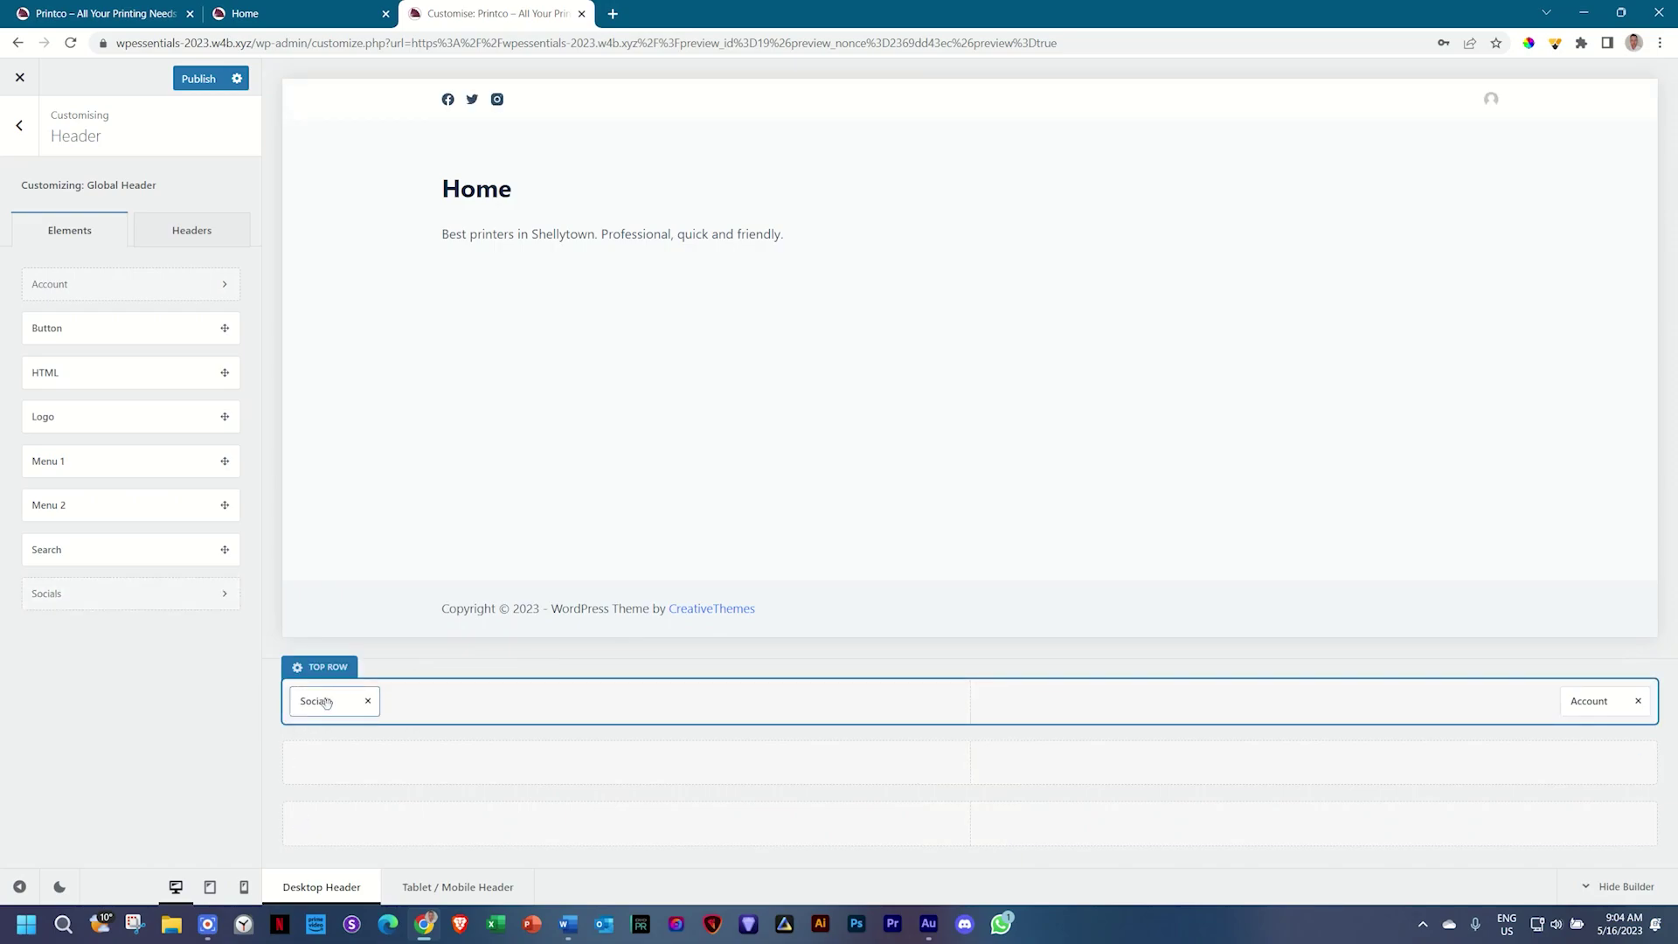
{"action": "left_click_drag", "start_coordinate": [326, 701], "coordinate": [985, 699]}
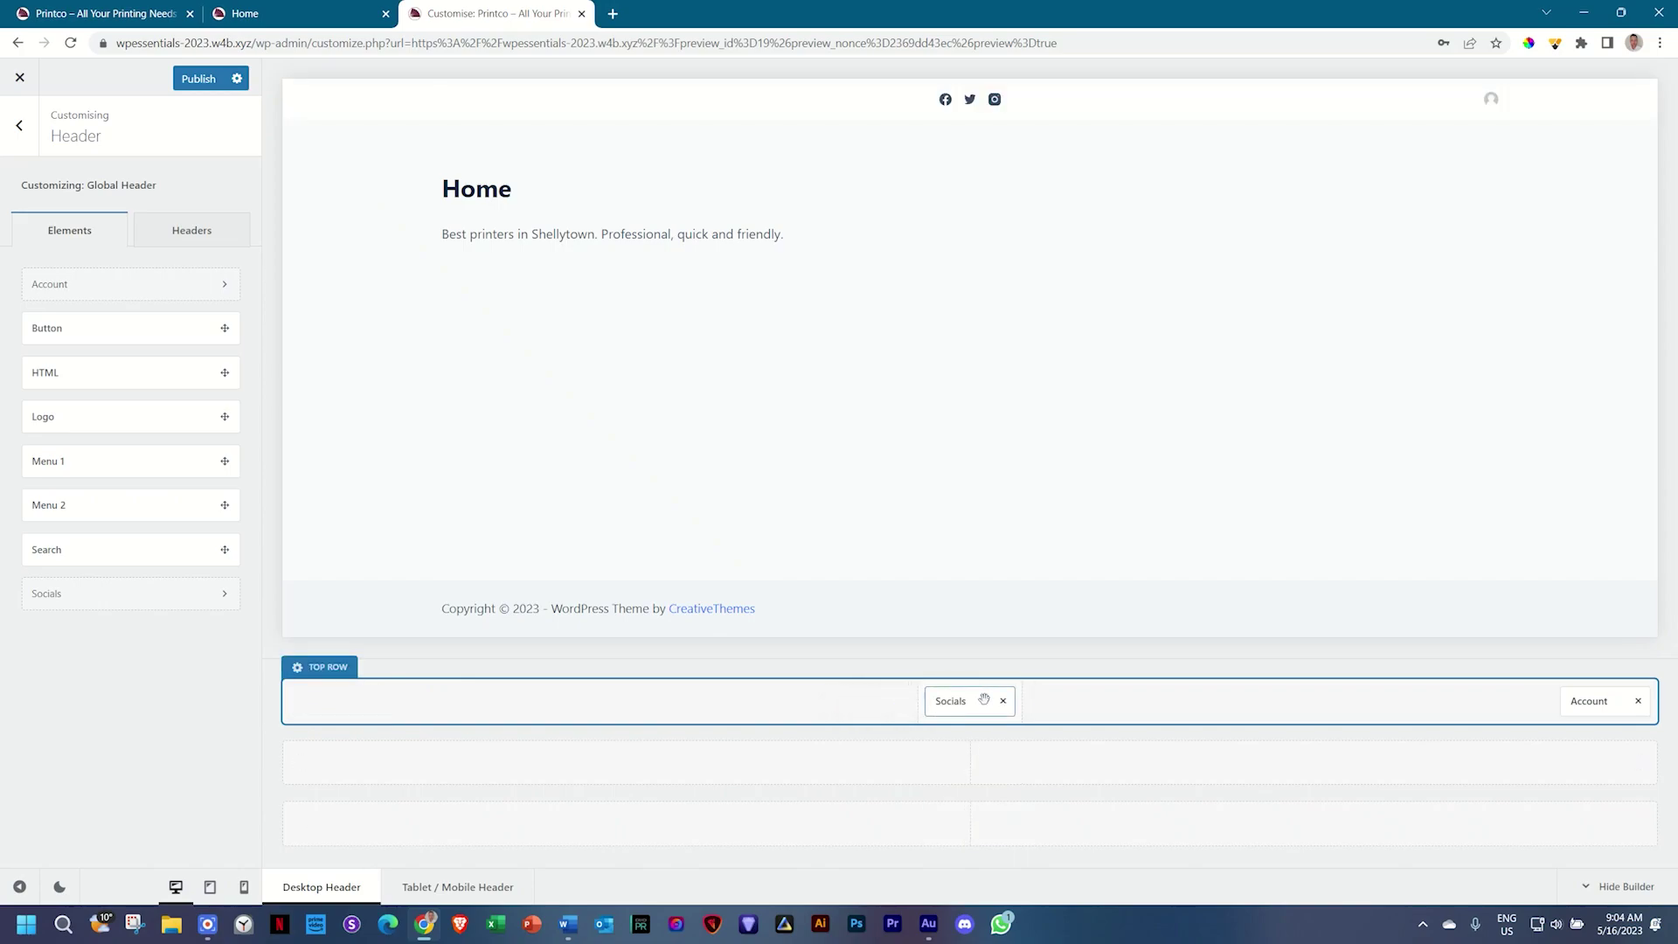
{"action": "left_click_drag", "start_coordinate": [984, 699], "coordinate": [1512, 706]}
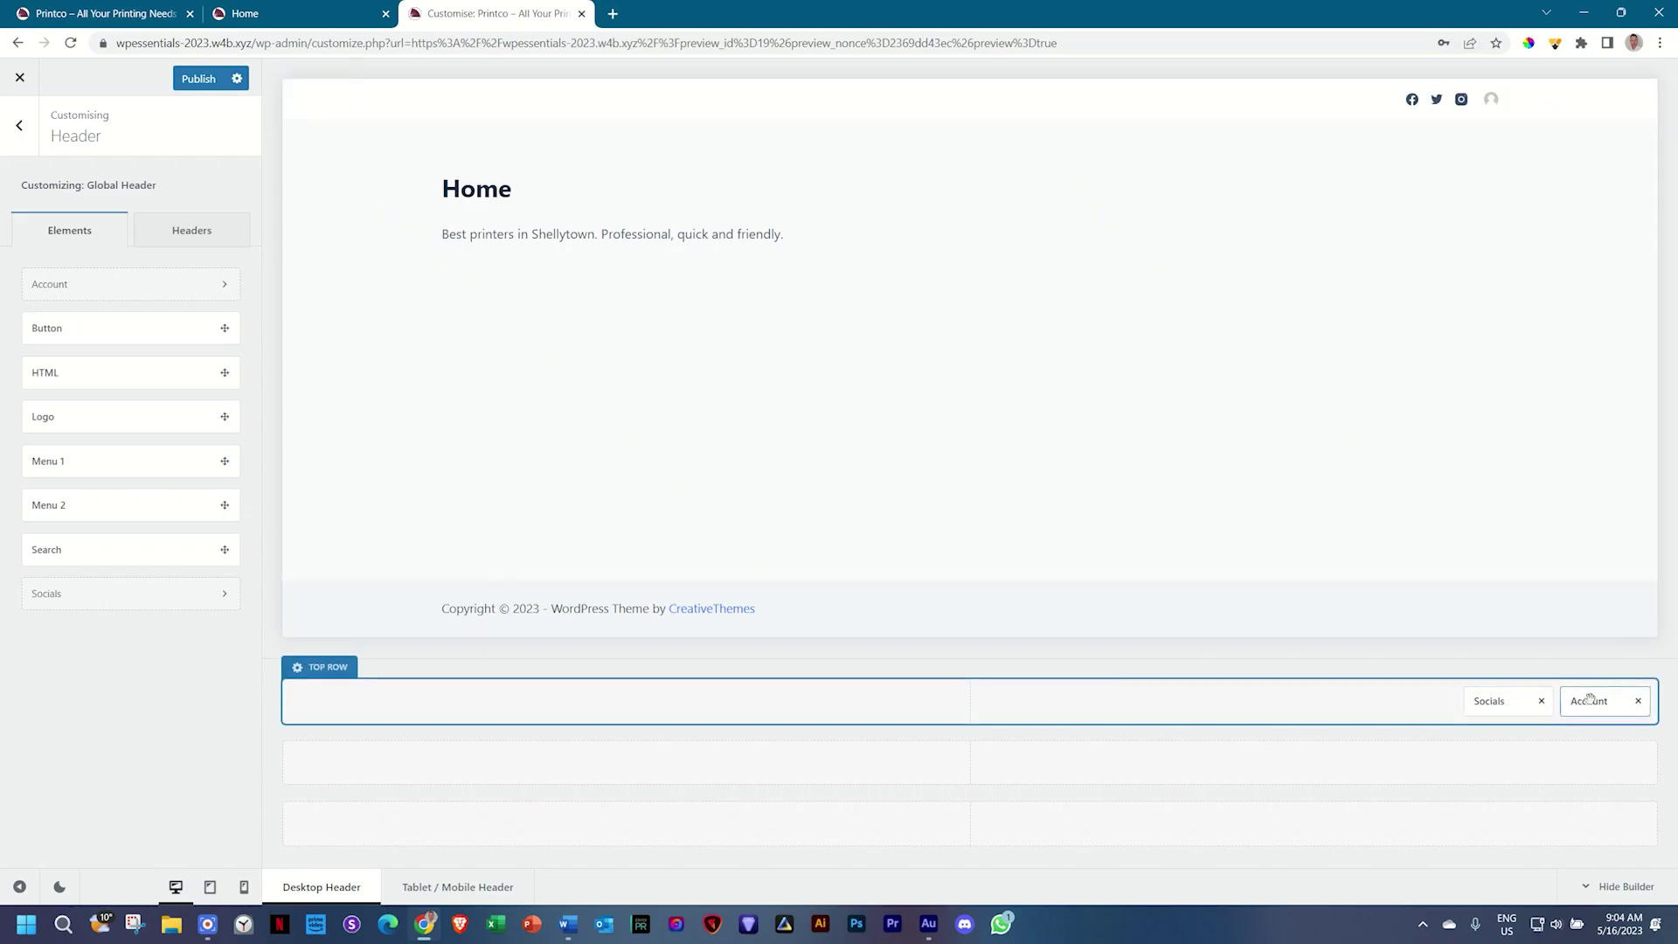
{"action": "left_click_drag", "start_coordinate": [1589, 701], "coordinate": [1490, 702]}
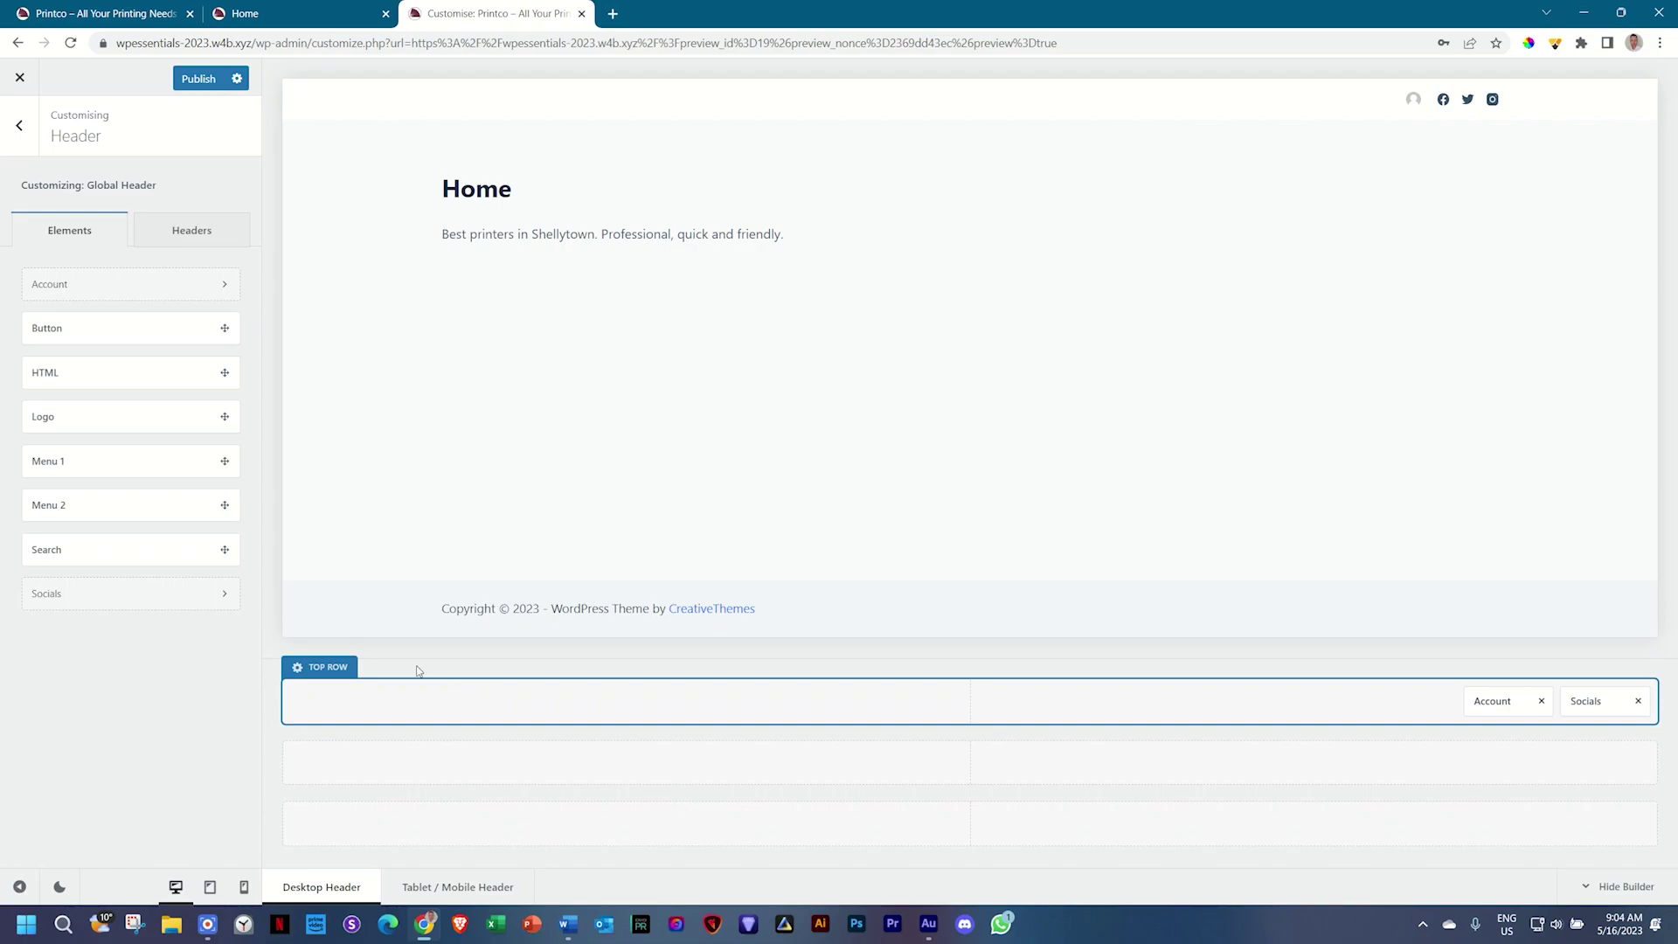
- Place Menu 1 in the centre of the header's main row and add the Button element directly before it in the centre
{"action": "left_click_drag", "start_coordinate": [94, 471], "coordinate": [988, 774]}
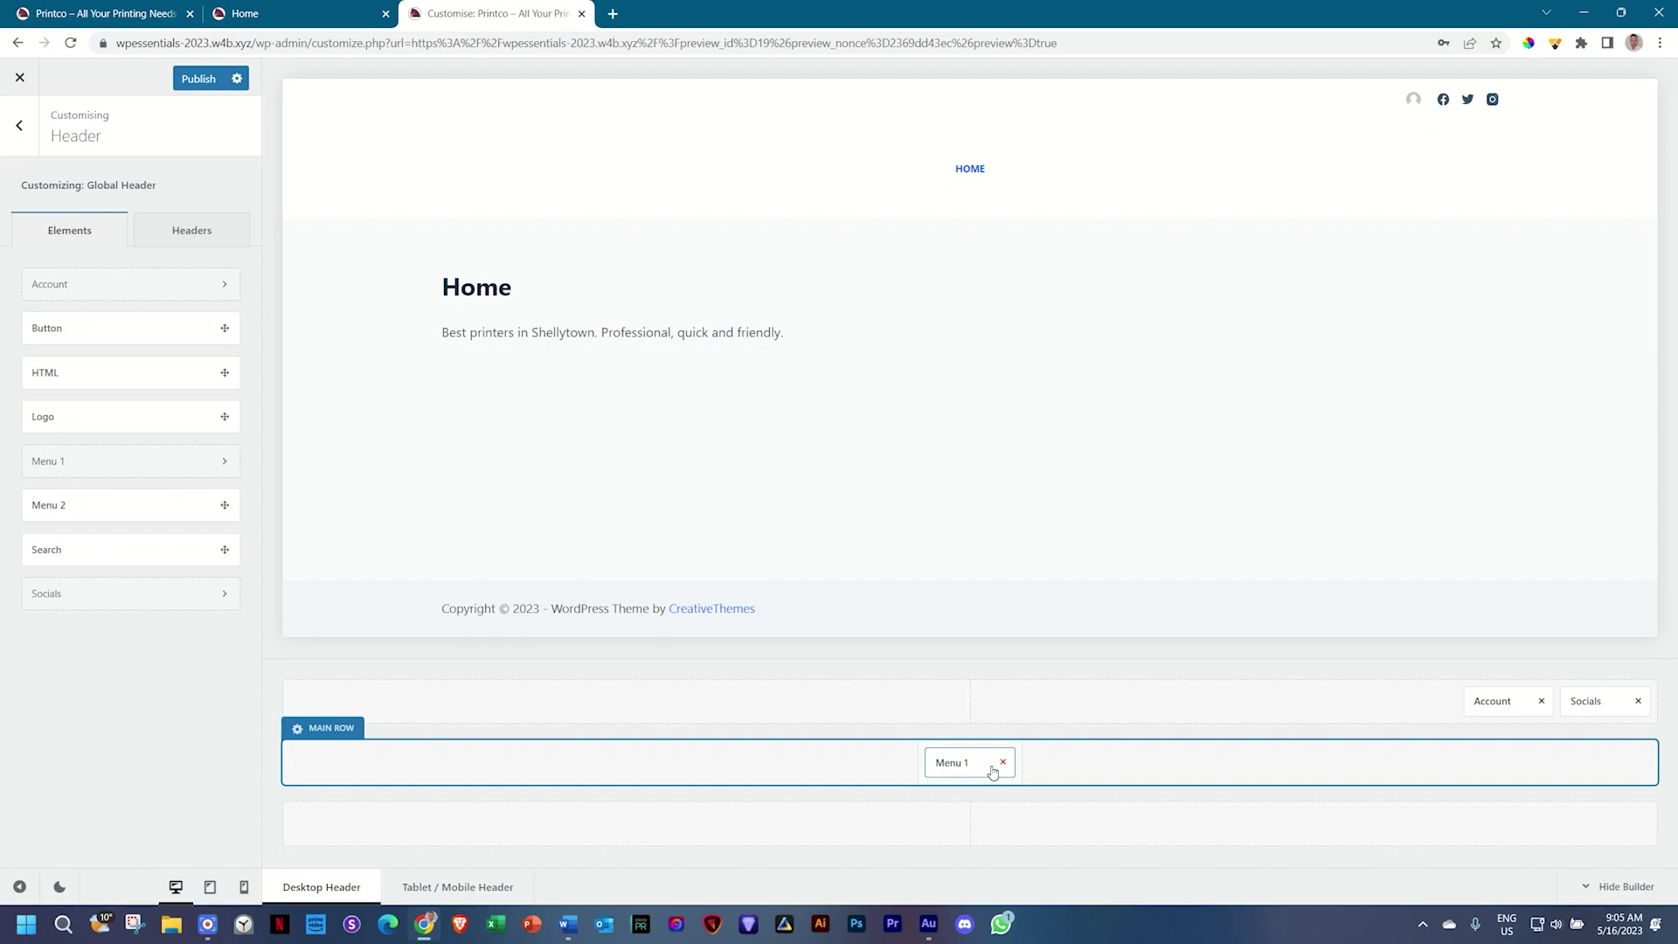
{"action": "left_click_drag", "start_coordinate": [112, 328], "coordinate": [860, 764]}
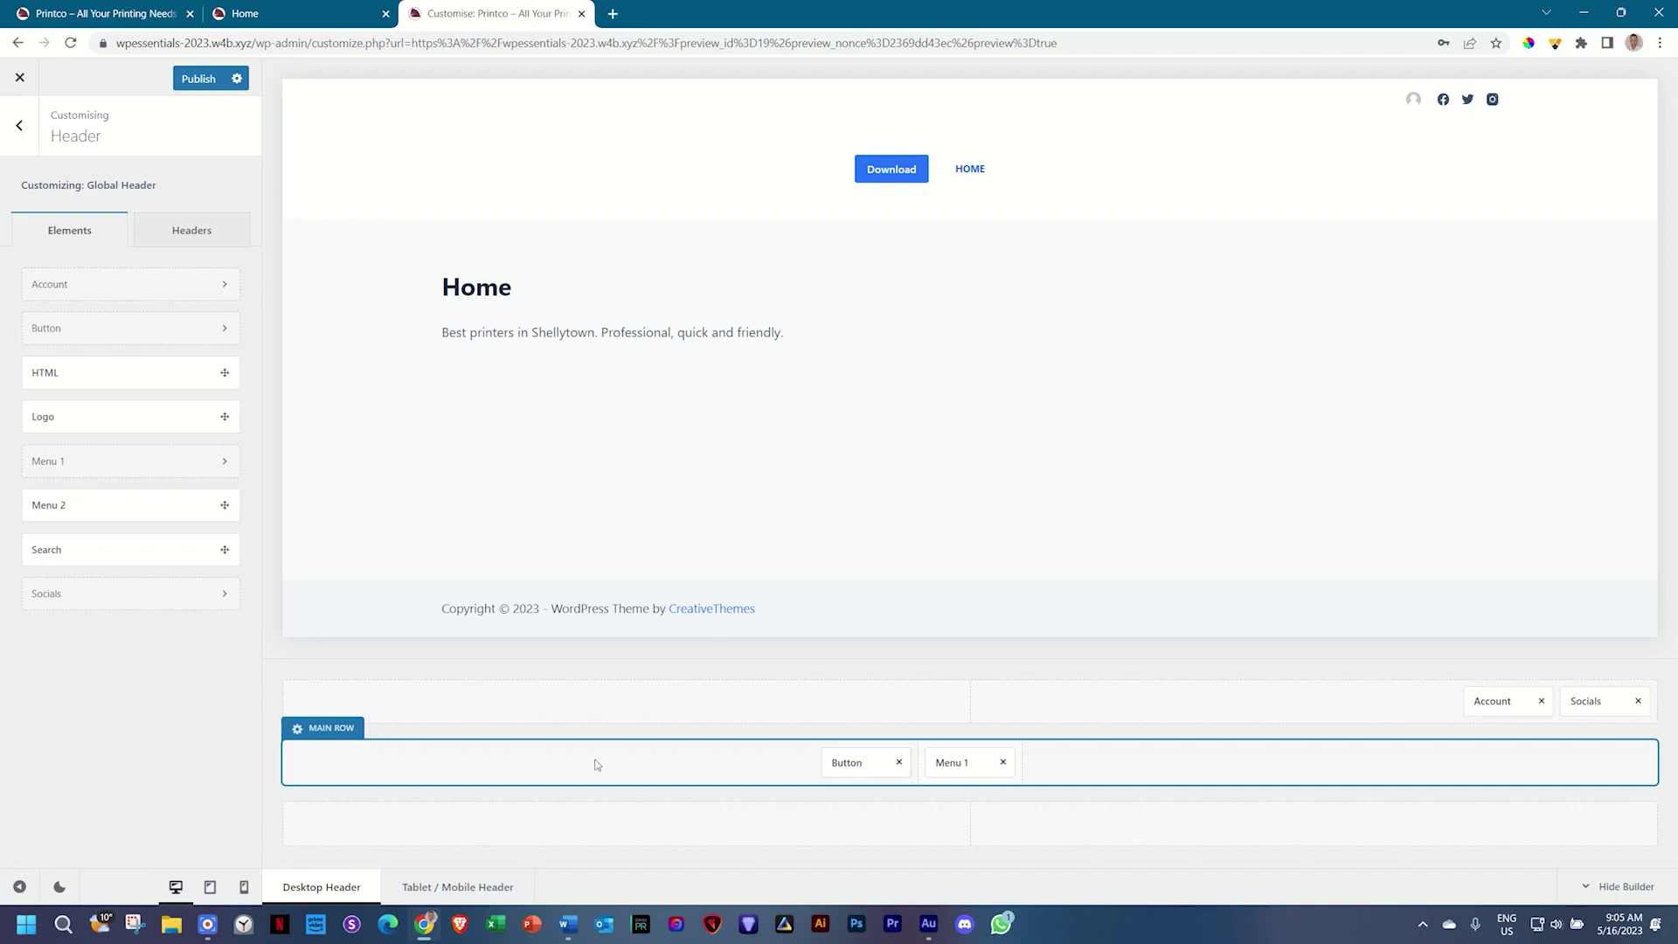
{"action": "left_click_drag", "start_coordinate": [856, 762], "coordinate": [314, 761]}
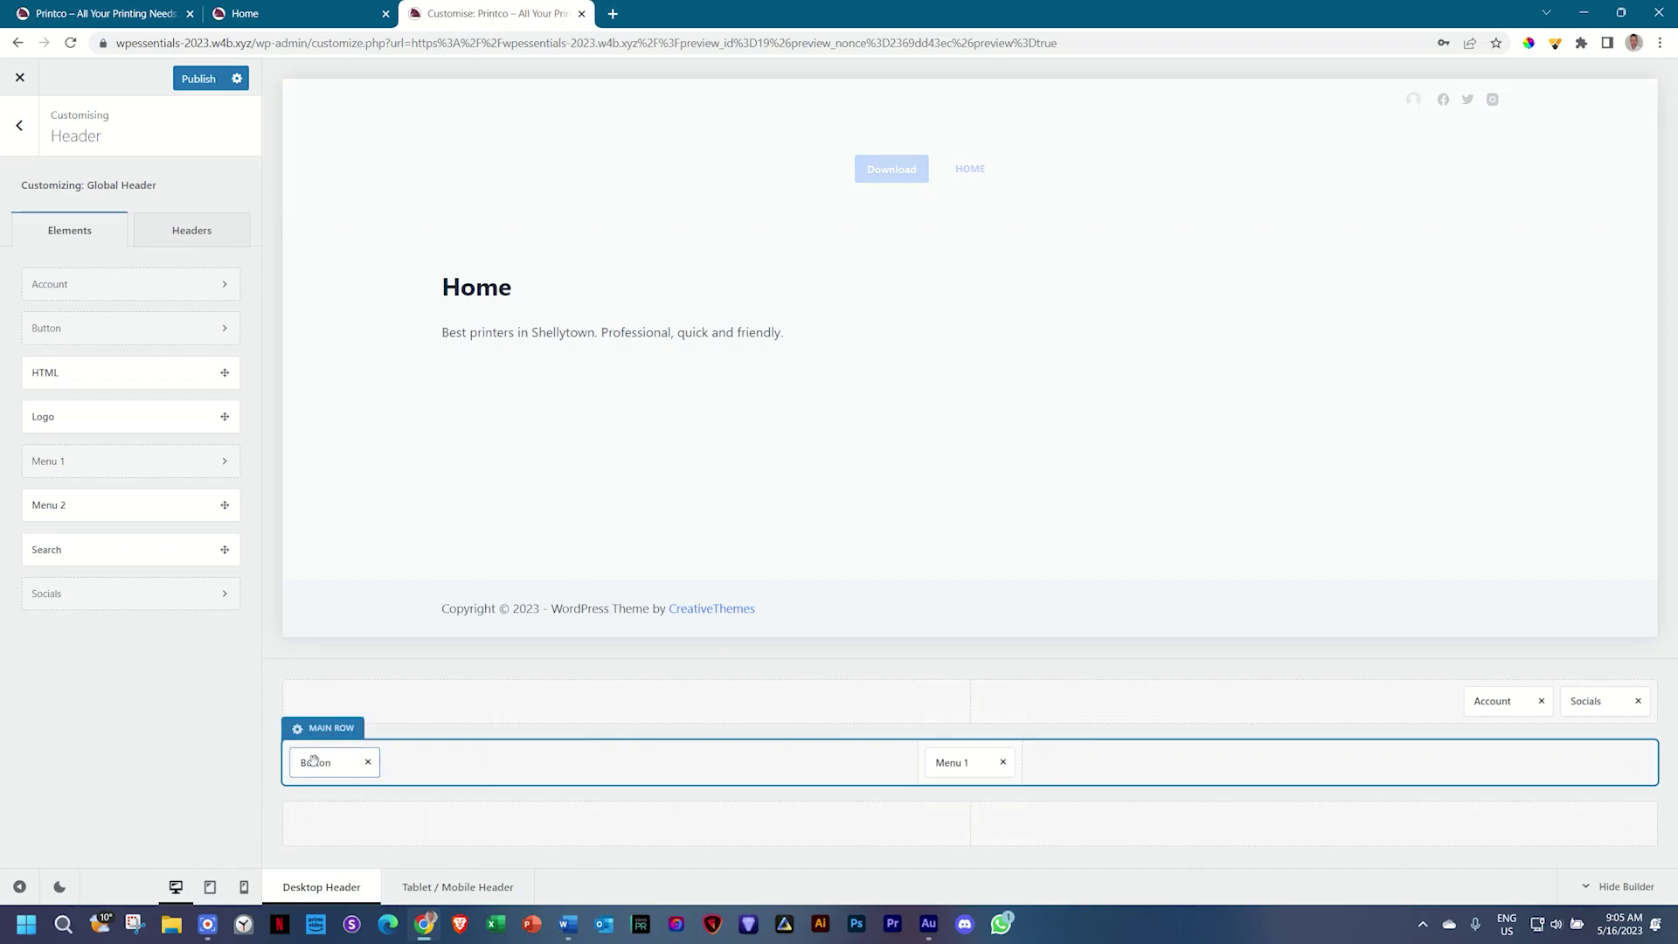
{"action": "left_click_drag", "start_coordinate": [349, 764], "coordinate": [860, 764]}
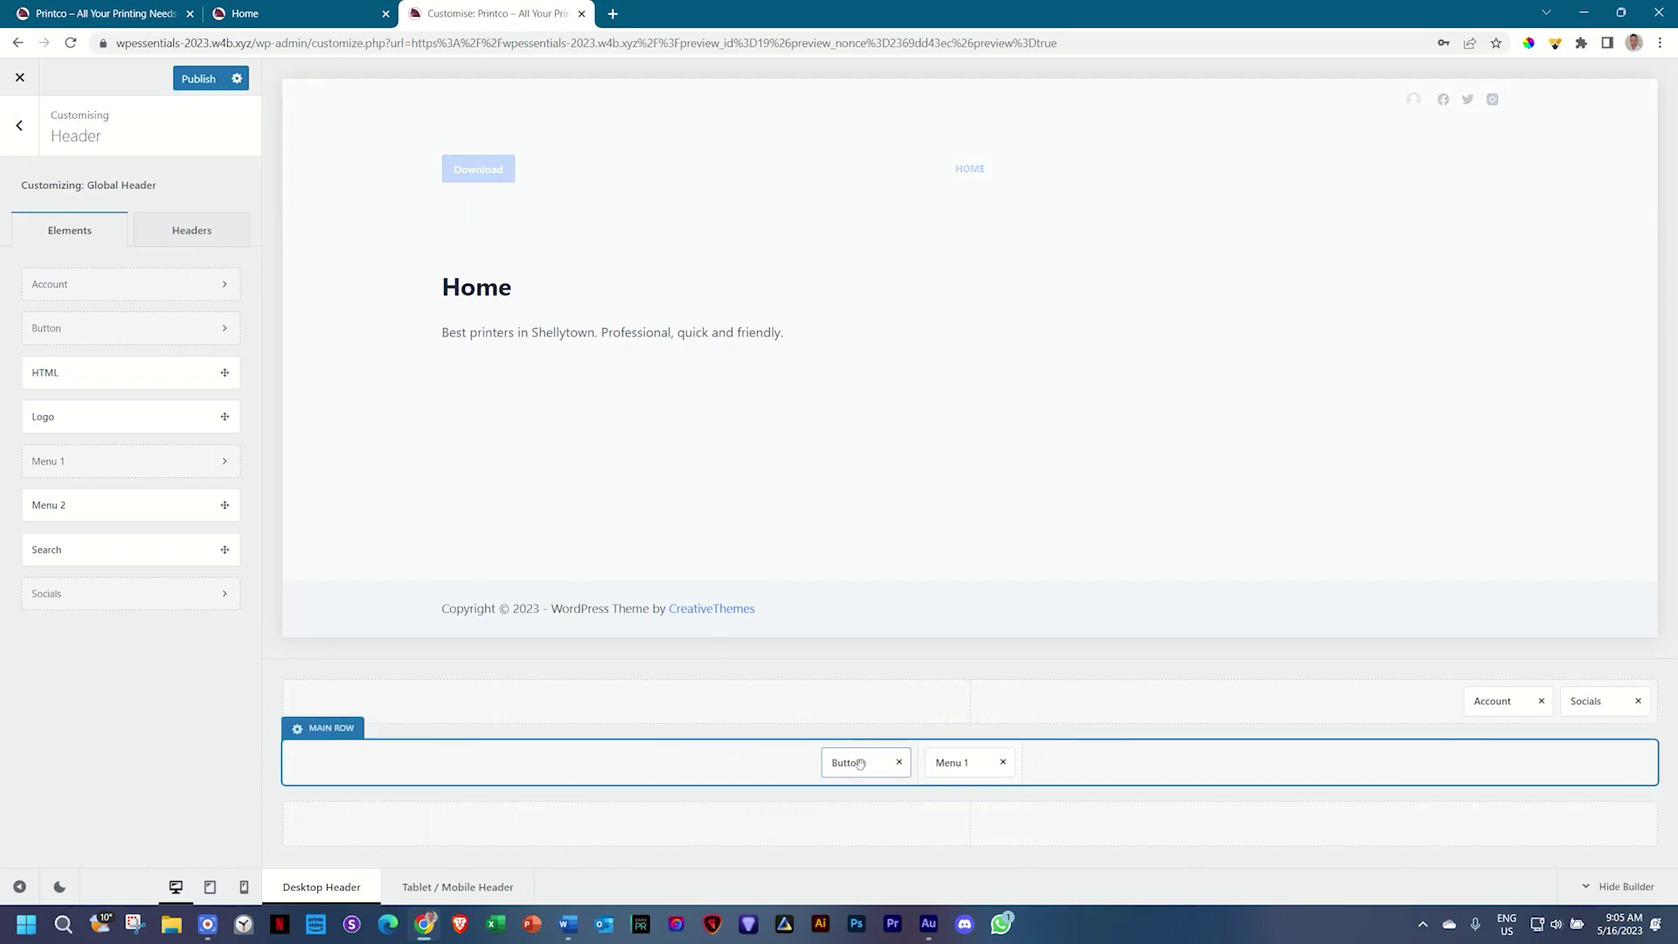
{"action": "left_click_drag", "start_coordinate": [859, 763], "coordinate": [952, 769]}
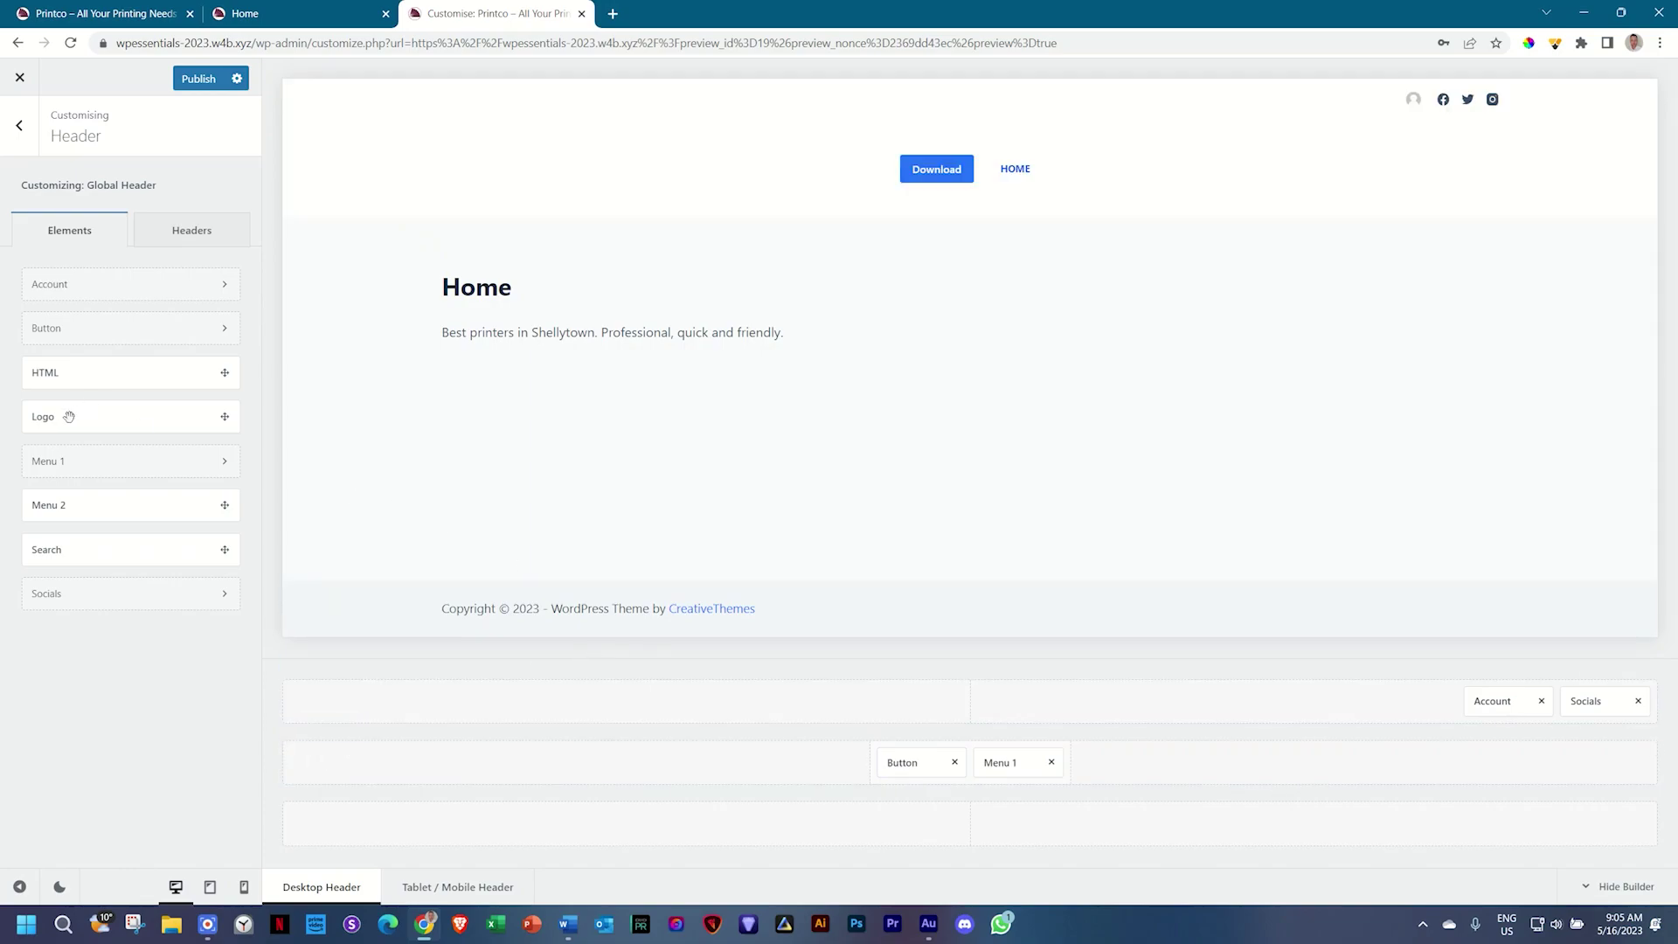
- Place Menu 2, Search and HTML at the left, centre and right of the bottom row, and the Logo at the left of the top row
{"action": "left_click_drag", "start_coordinate": [72, 505], "coordinate": [316, 824]}
{"action": "left_click_drag", "start_coordinate": [49, 549], "coordinate": [970, 826]}
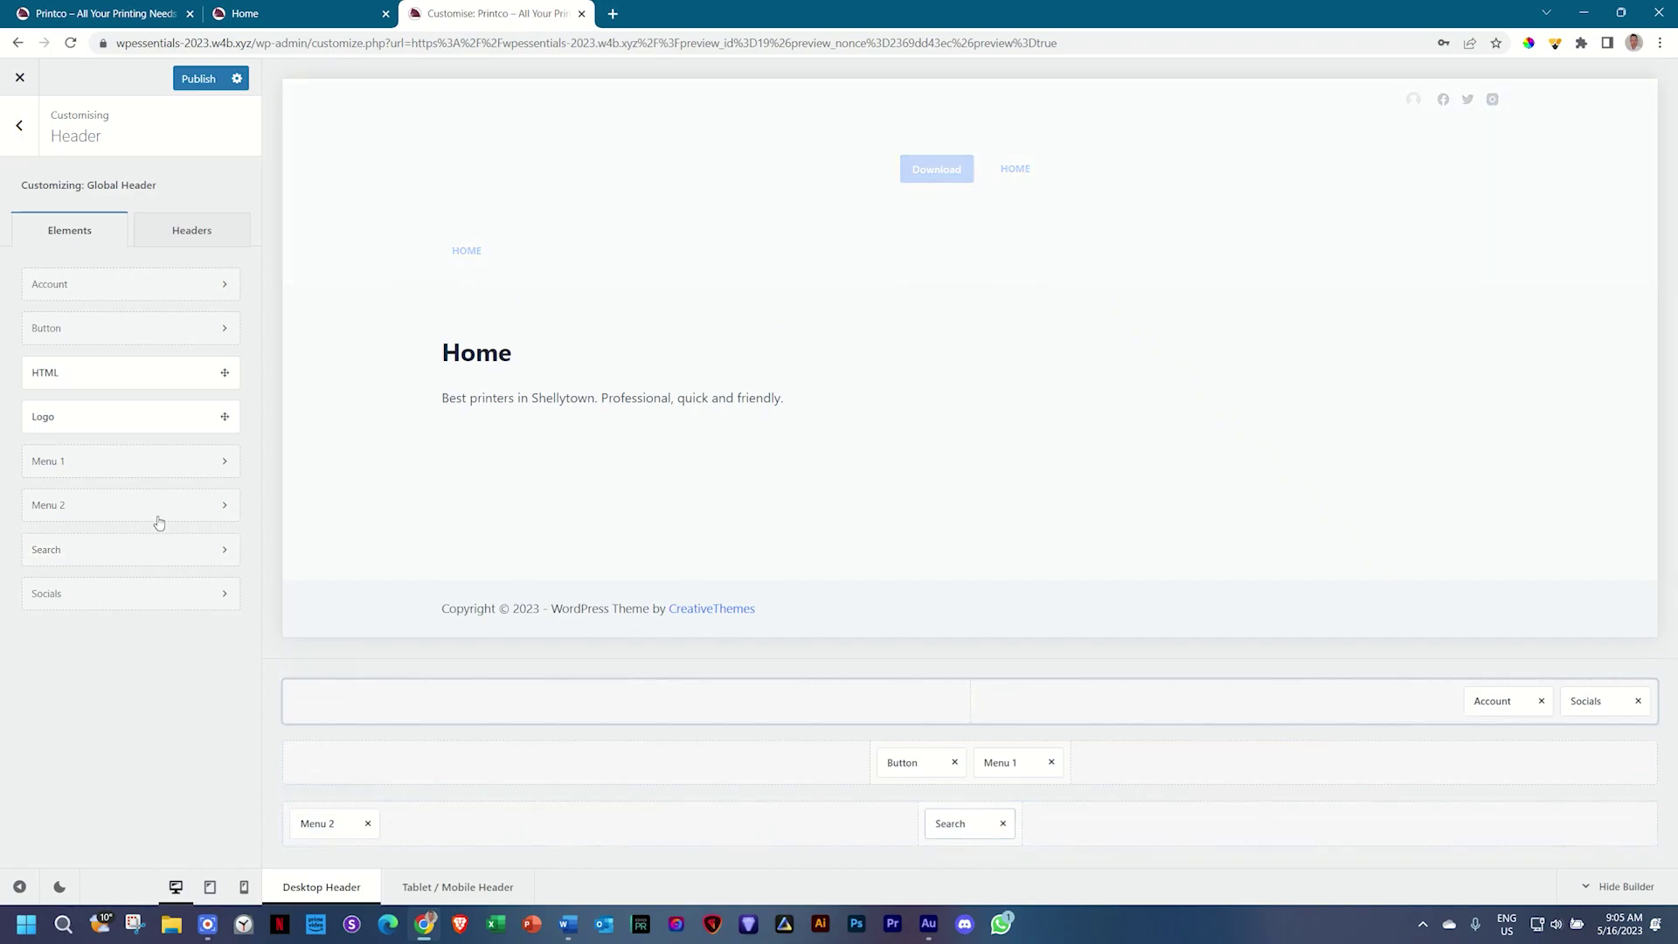
{"action": "left_click_drag", "start_coordinate": [58, 374], "coordinate": [1603, 825]}
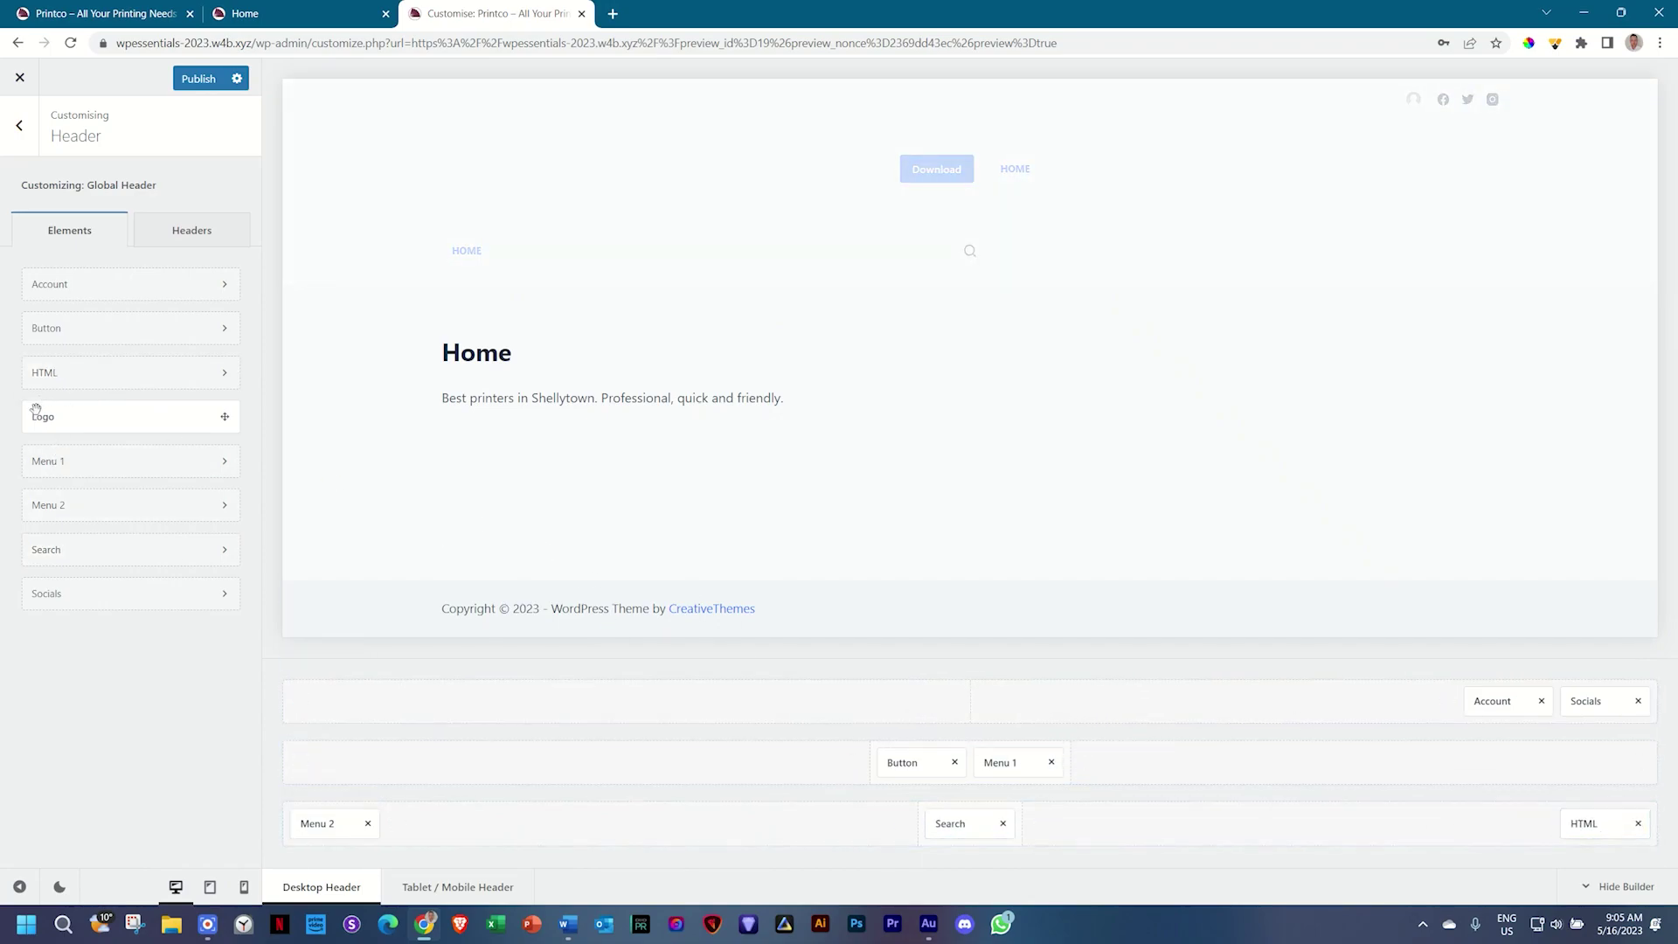
{"action": "left_click_drag", "start_coordinate": [43, 416], "coordinate": [310, 692]}
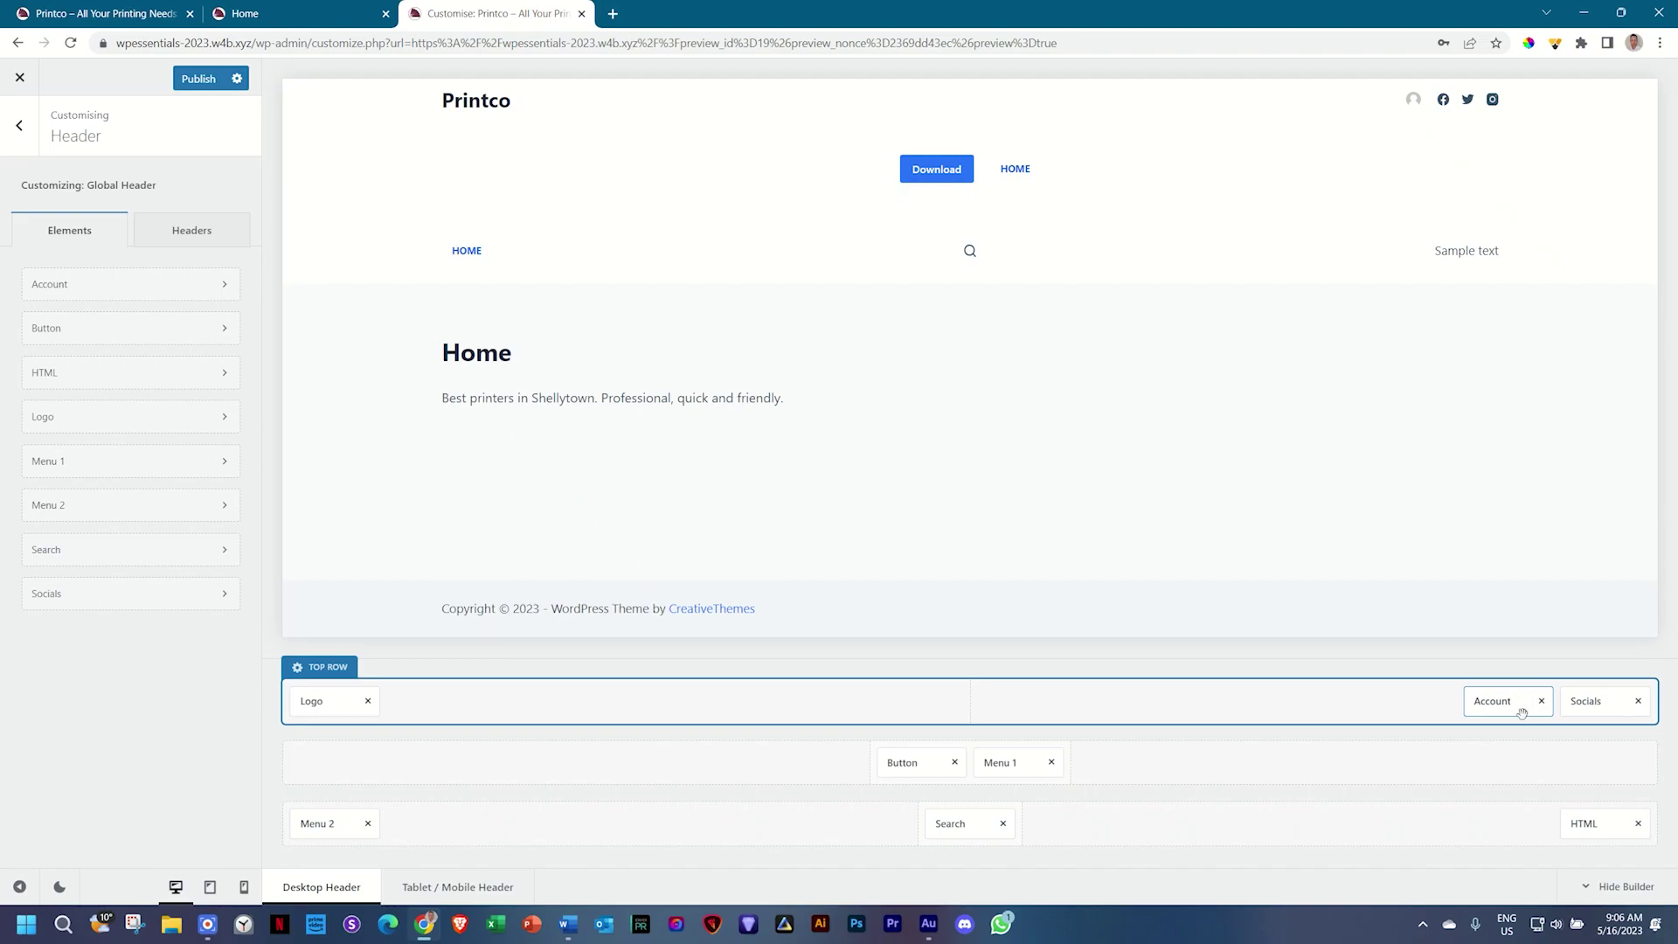
- Review the general settings of the header's Socials element and return to the header element list
{"action": "left_click", "coordinate": [1598, 704]}
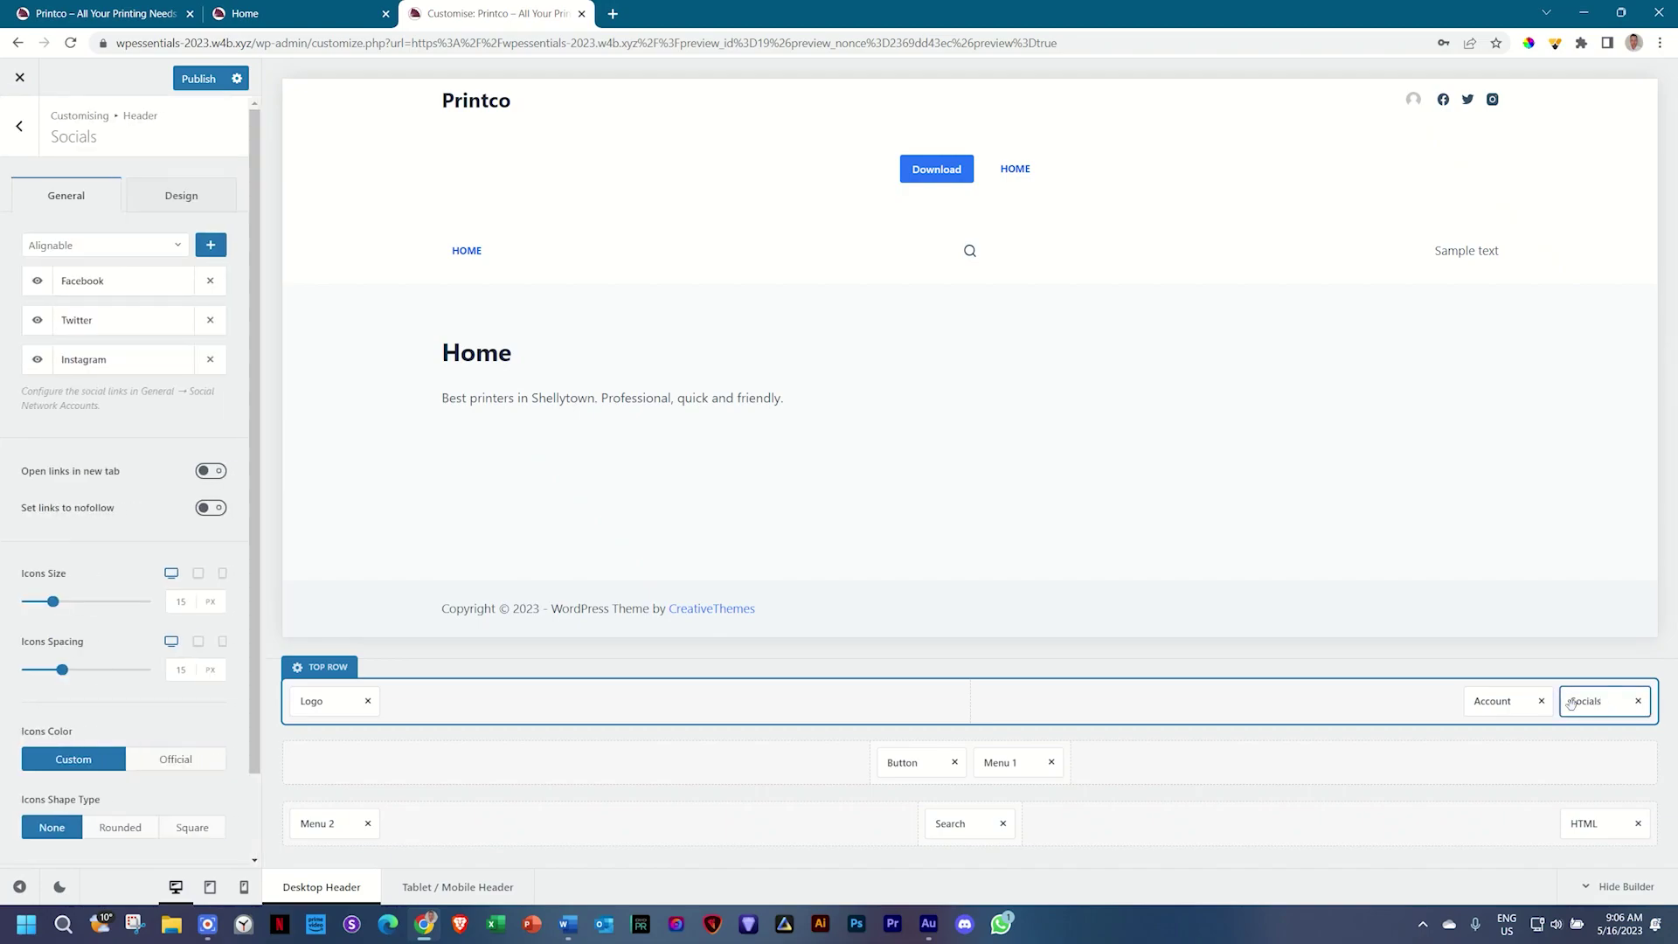
{"action": "scroll", "coordinate": [155, 448], "scroll_direction": "down", "scroll_amount": 2}
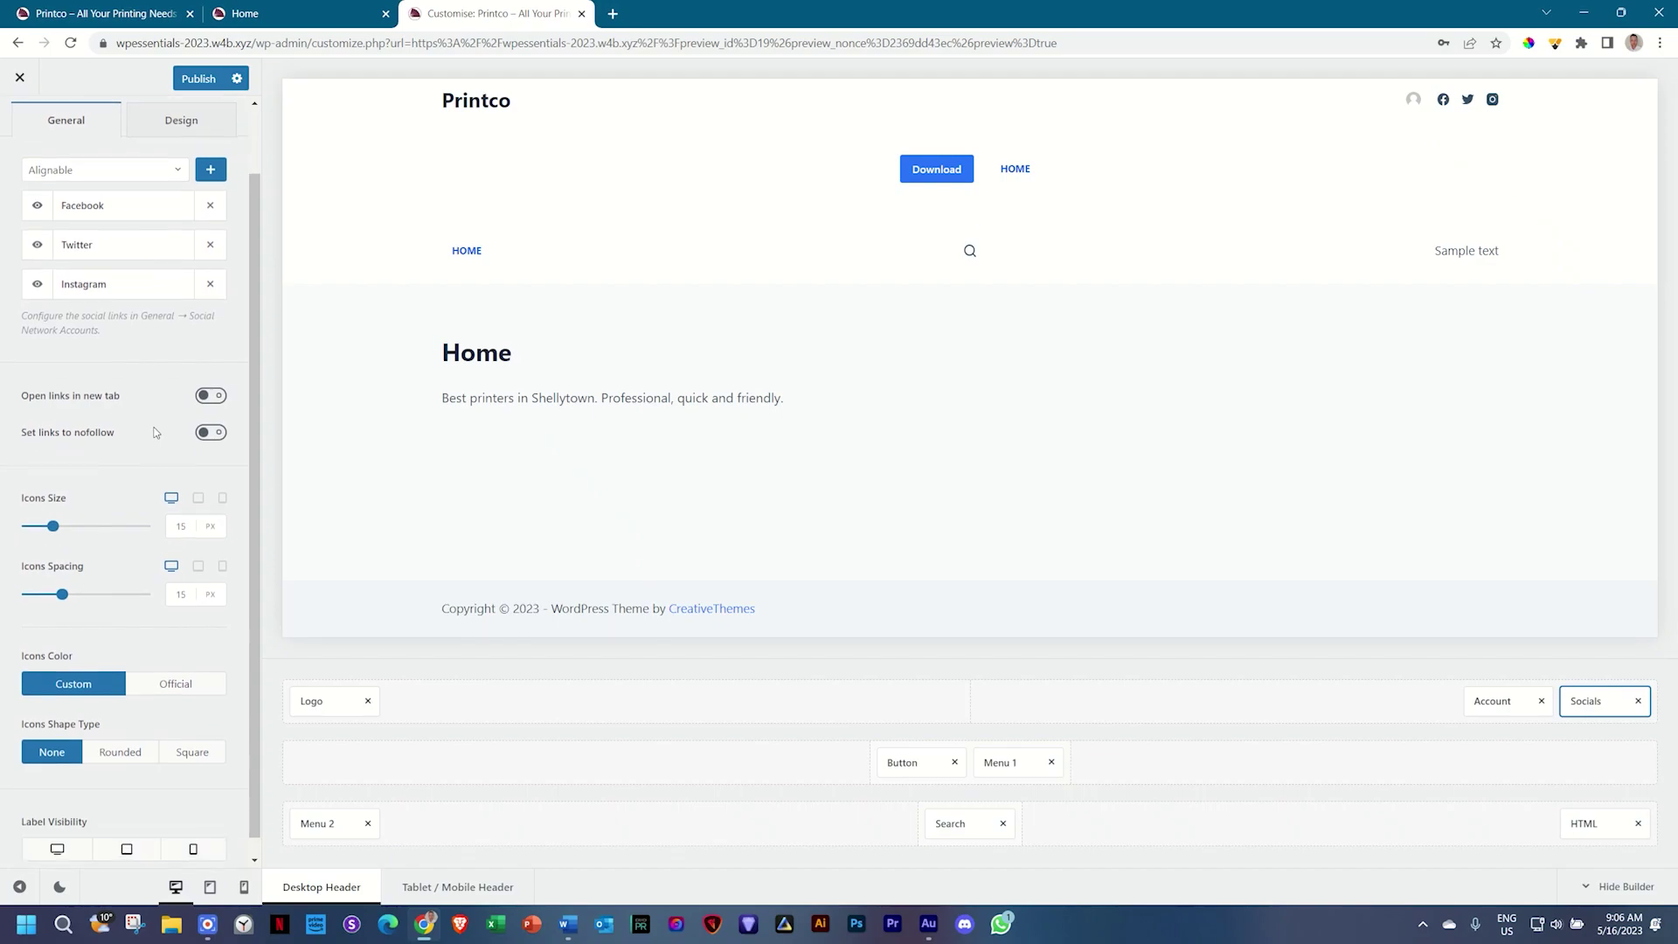
{"action": "scroll", "coordinate": [149, 450], "scroll_direction": "up", "scroll_amount": 2}
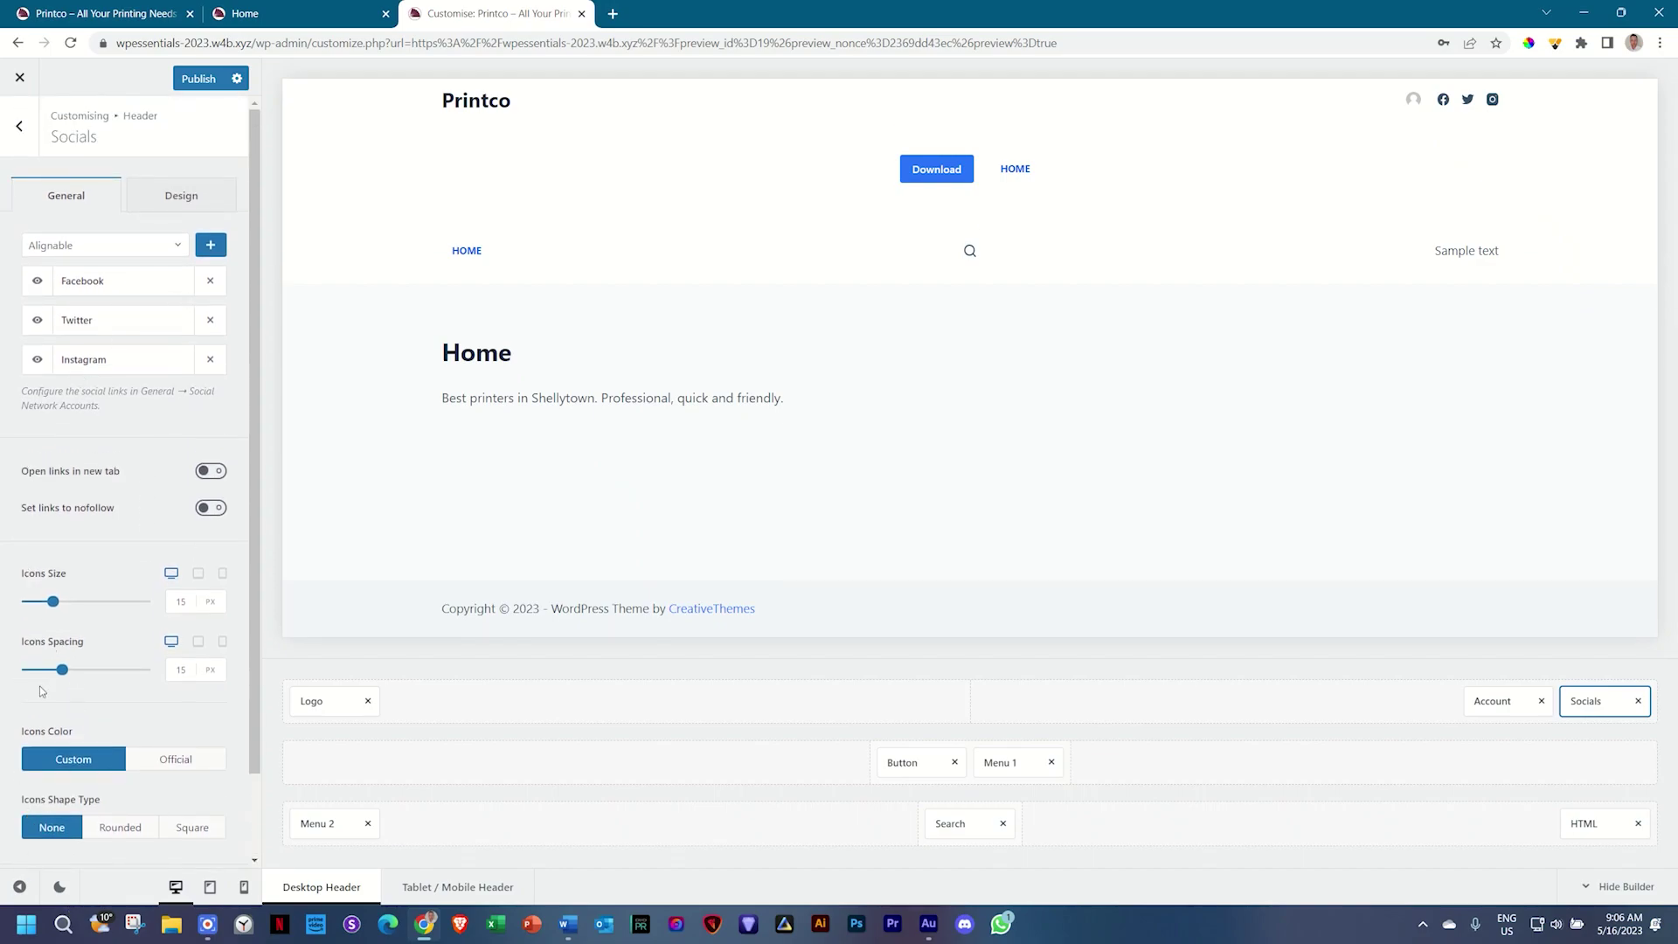
{"action": "left_click", "coordinate": [20, 126]}
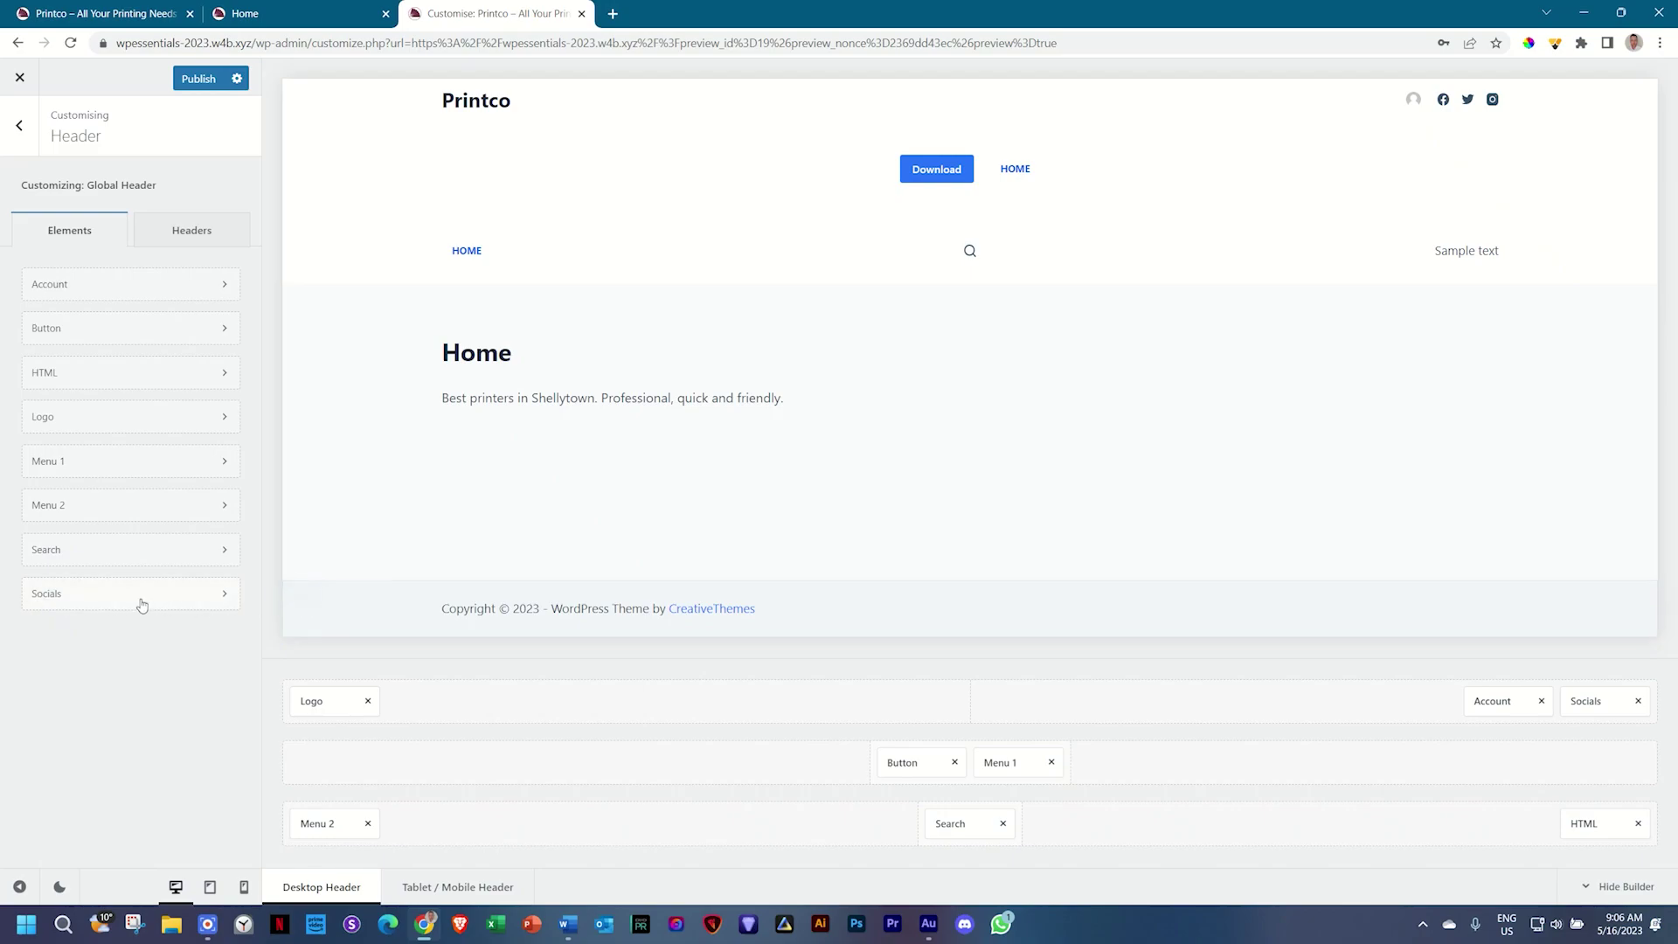
- Review the header's Socials settings, opening them from the element list and from the live preview, and return to the header element list
{"action": "left_click", "coordinate": [225, 596]}
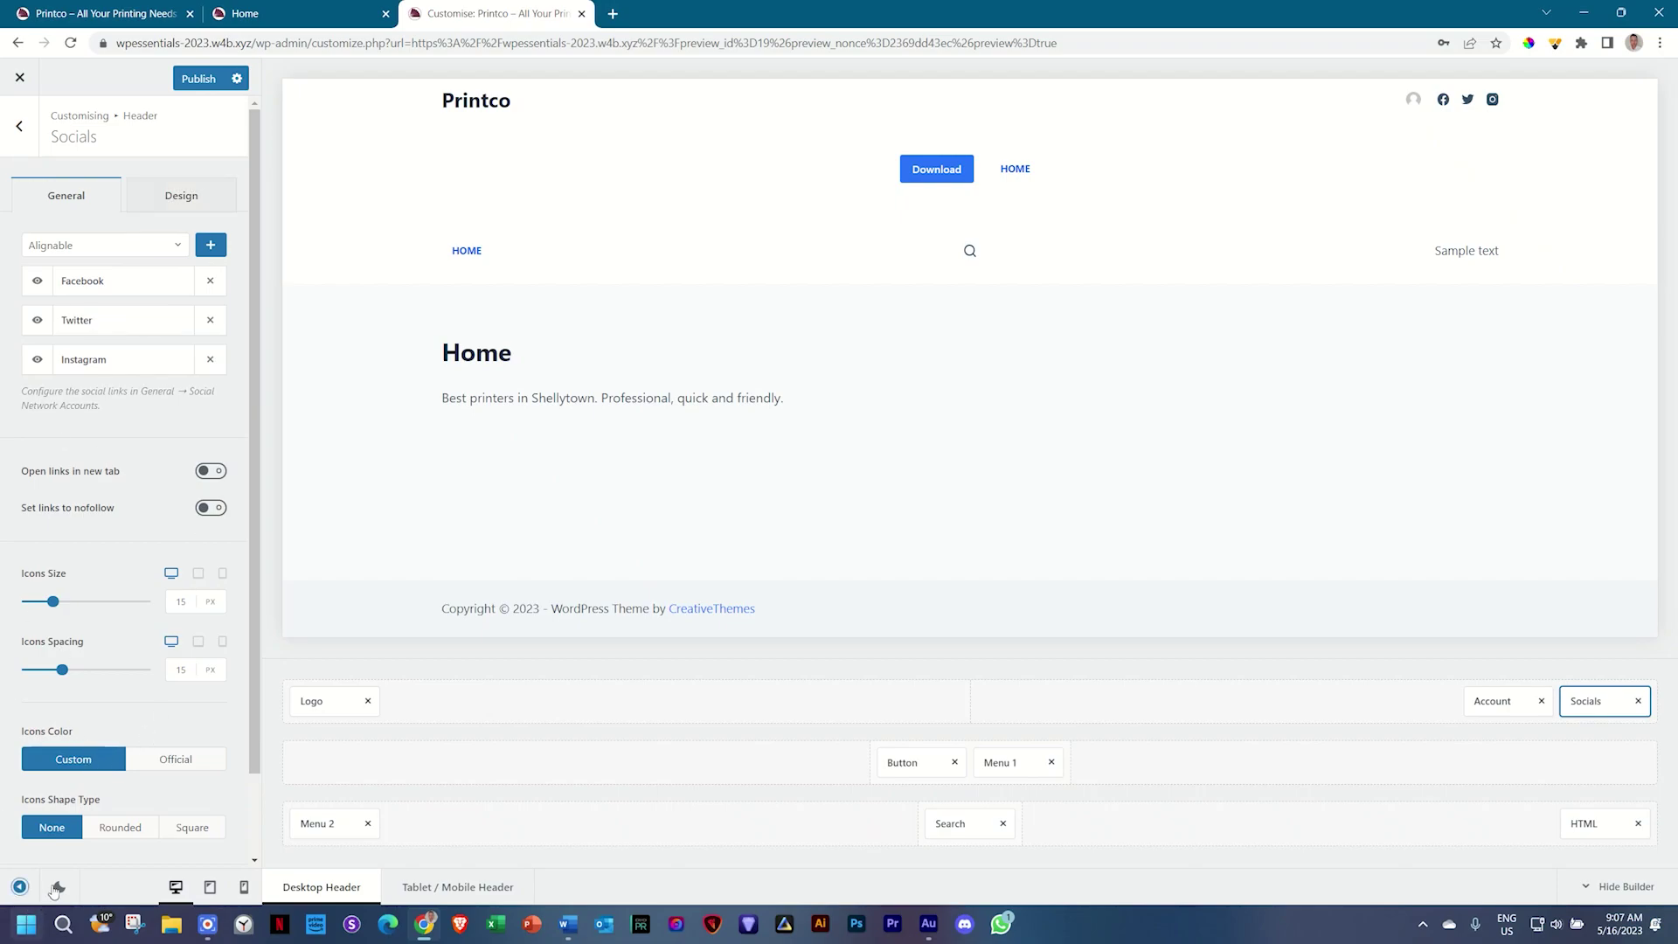
{"action": "scroll", "coordinate": [52, 524], "scroll_direction": "down", "scroll_amount": 1}
{"action": "scroll", "coordinate": [35, 349], "scroll_direction": "up", "scroll_amount": 2}
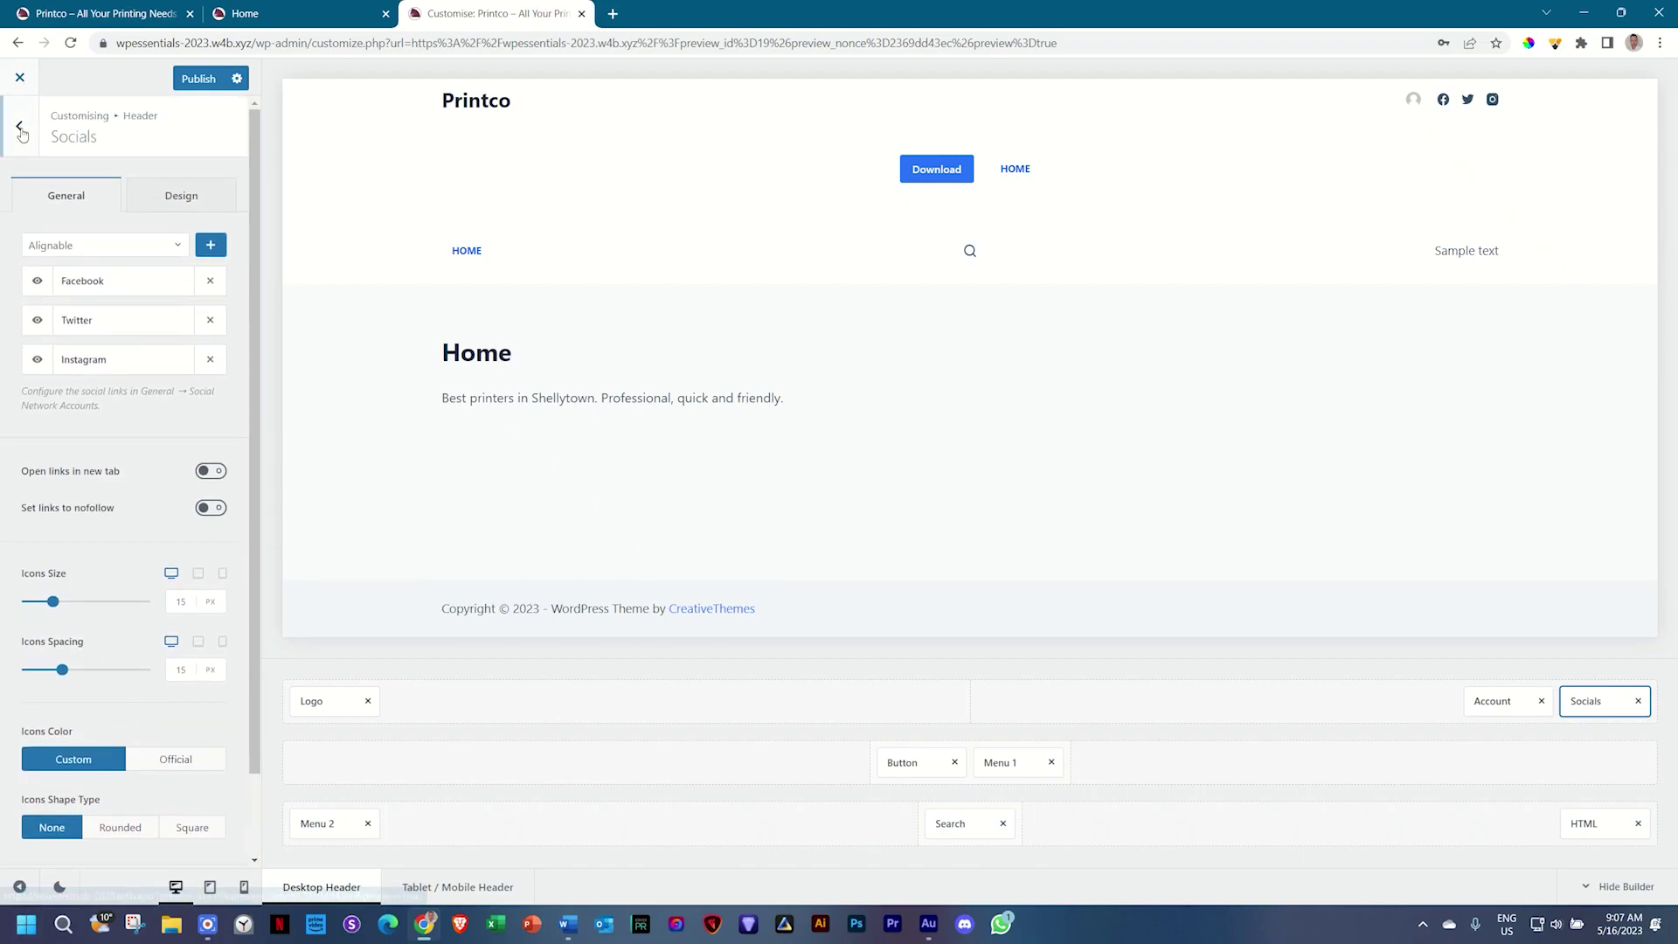
{"action": "left_click", "coordinate": [19, 127]}
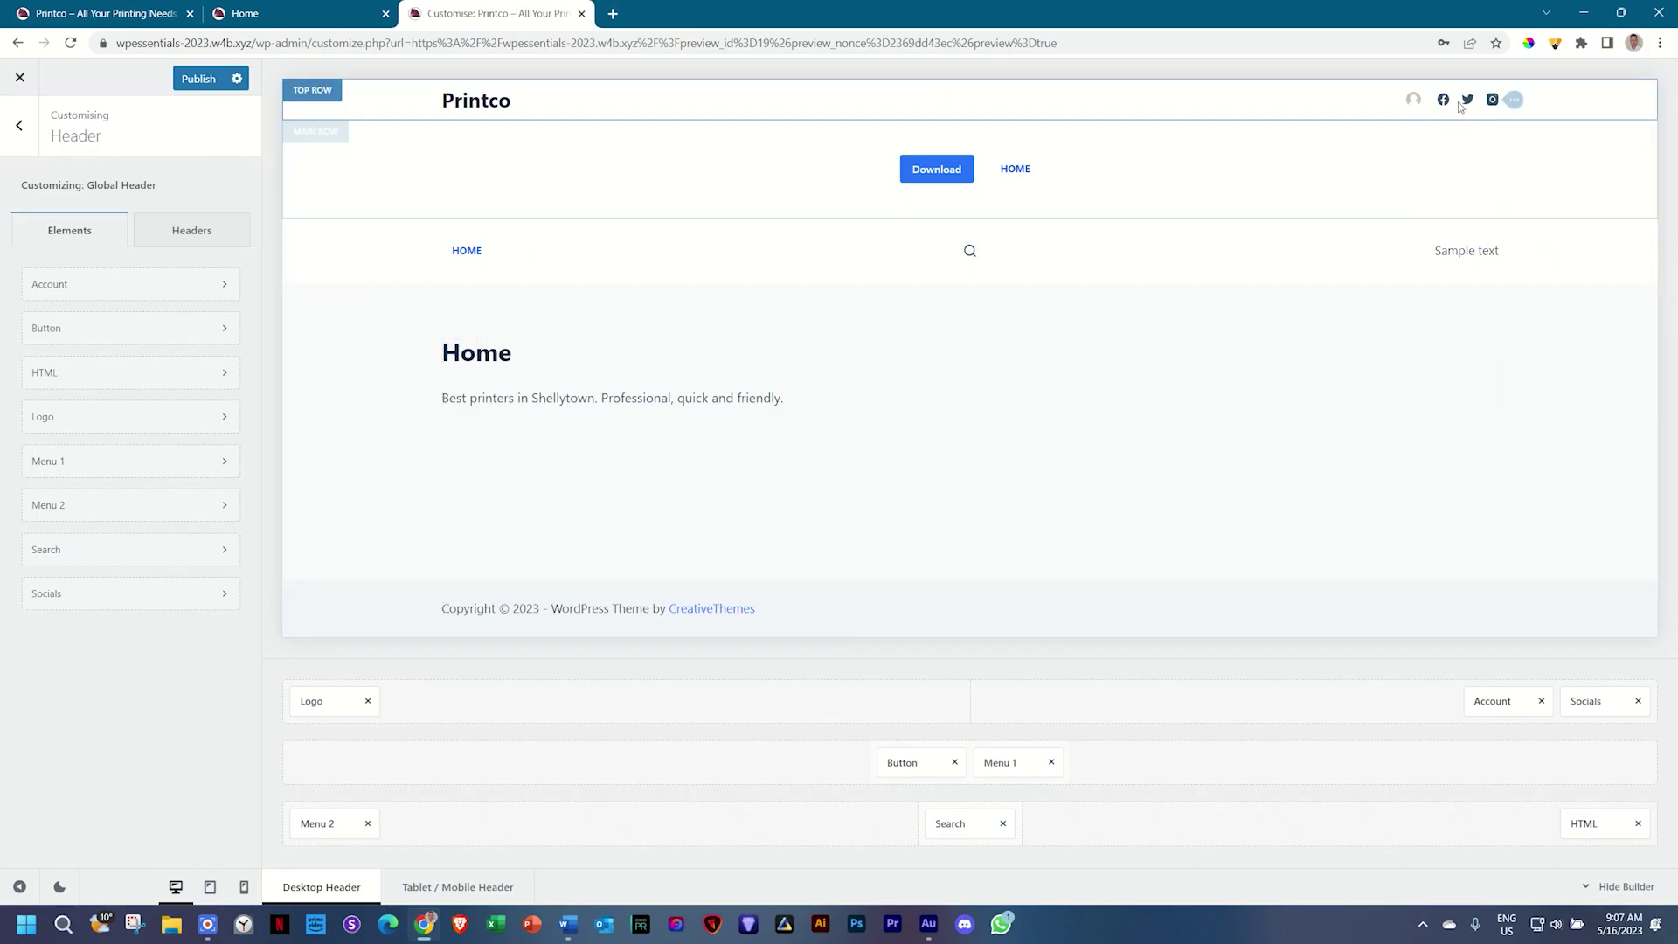
{"action": "left_click", "coordinate": [1520, 101]}
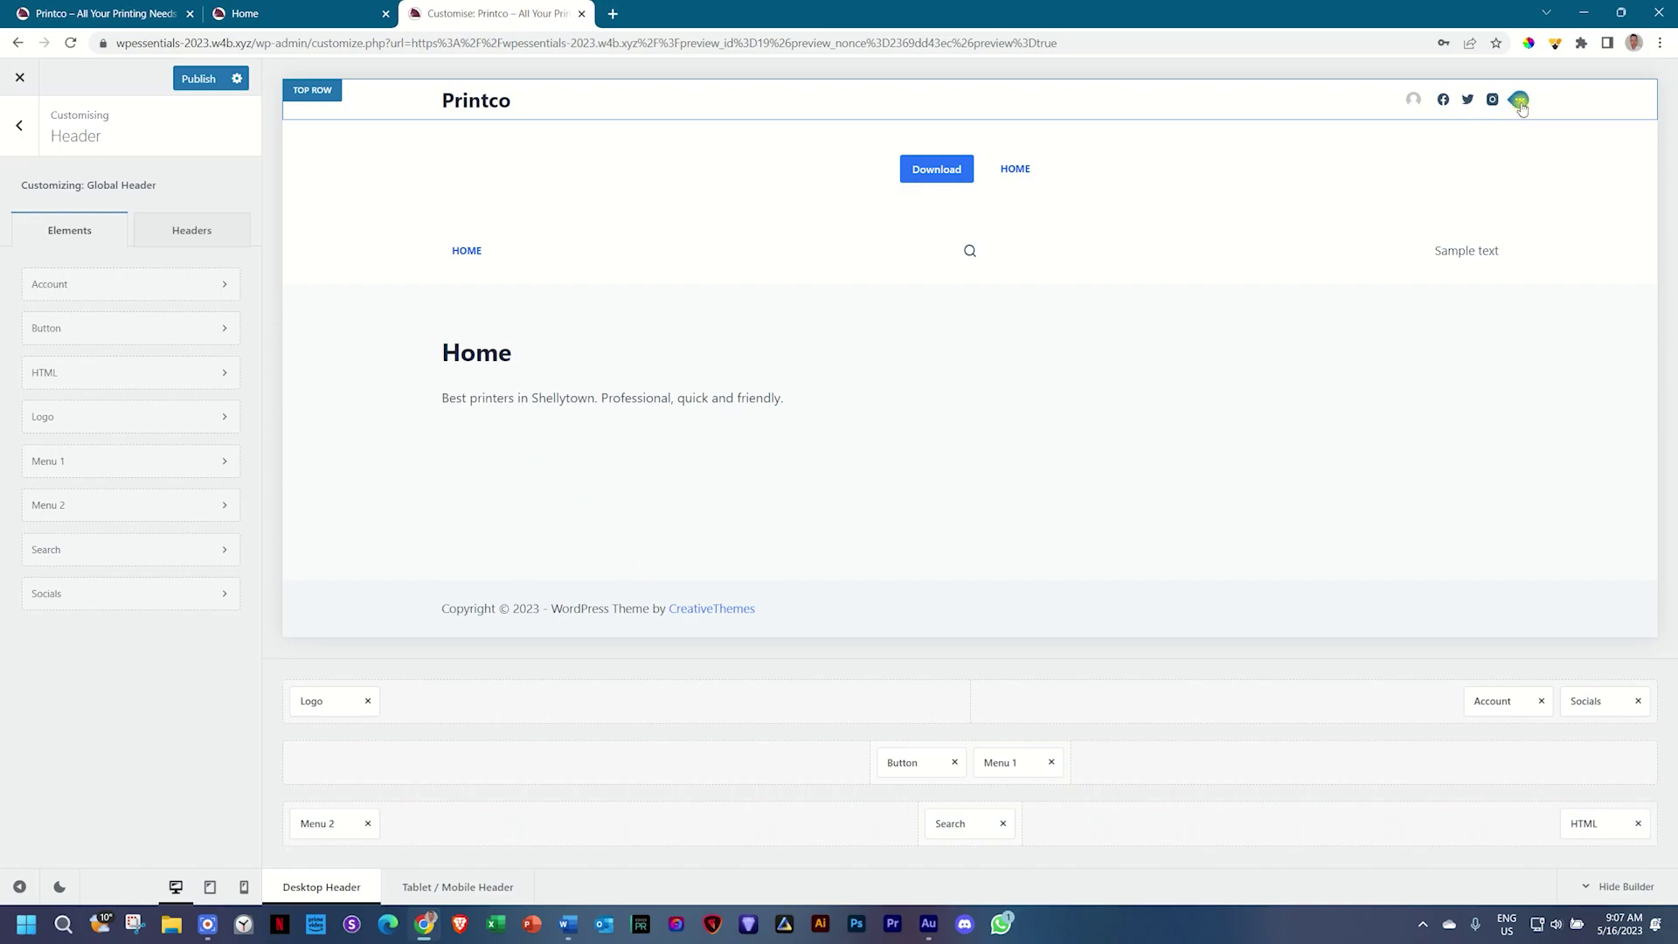
{"action": "scroll", "coordinate": [170, 520], "scroll_direction": "down", "scroll_amount": 1}
{"action": "scroll", "coordinate": [165, 497], "scroll_direction": "up", "scroll_amount": 1}
{"action": "left_click", "coordinate": [22, 123]}
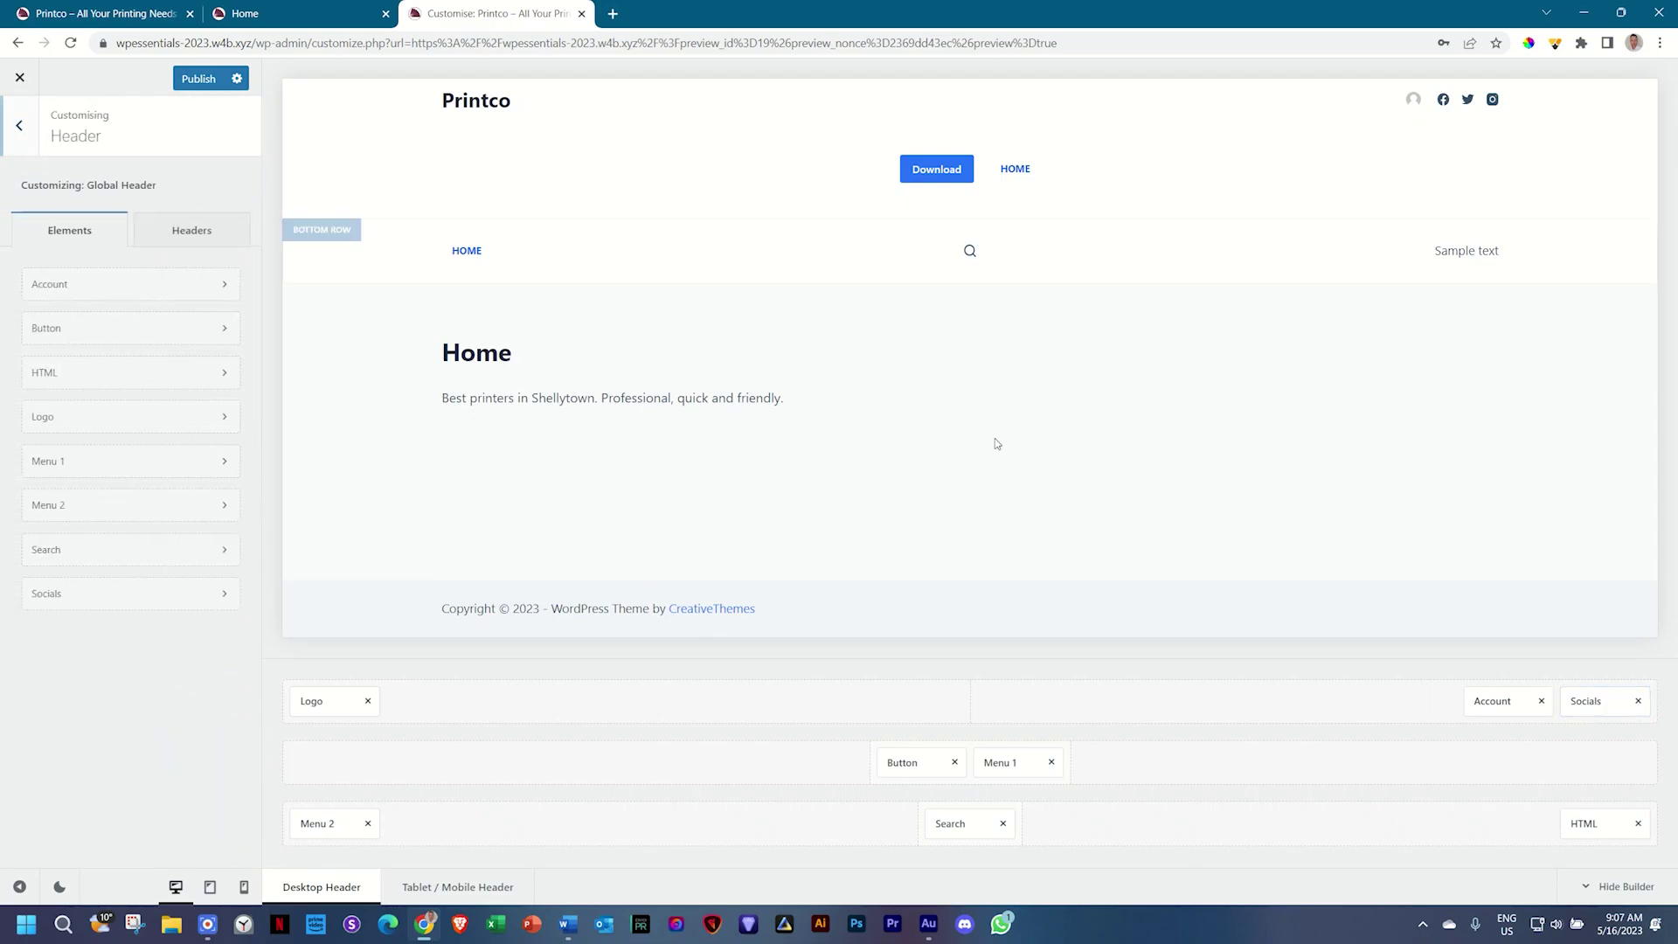
- Inspect the settings of the Search, Button, Account, Menu 2, Logo and Socials elements placed in the desktop header rows
{"action": "left_click", "coordinate": [973, 825]}
{"action": "left_click", "coordinate": [904, 765]}
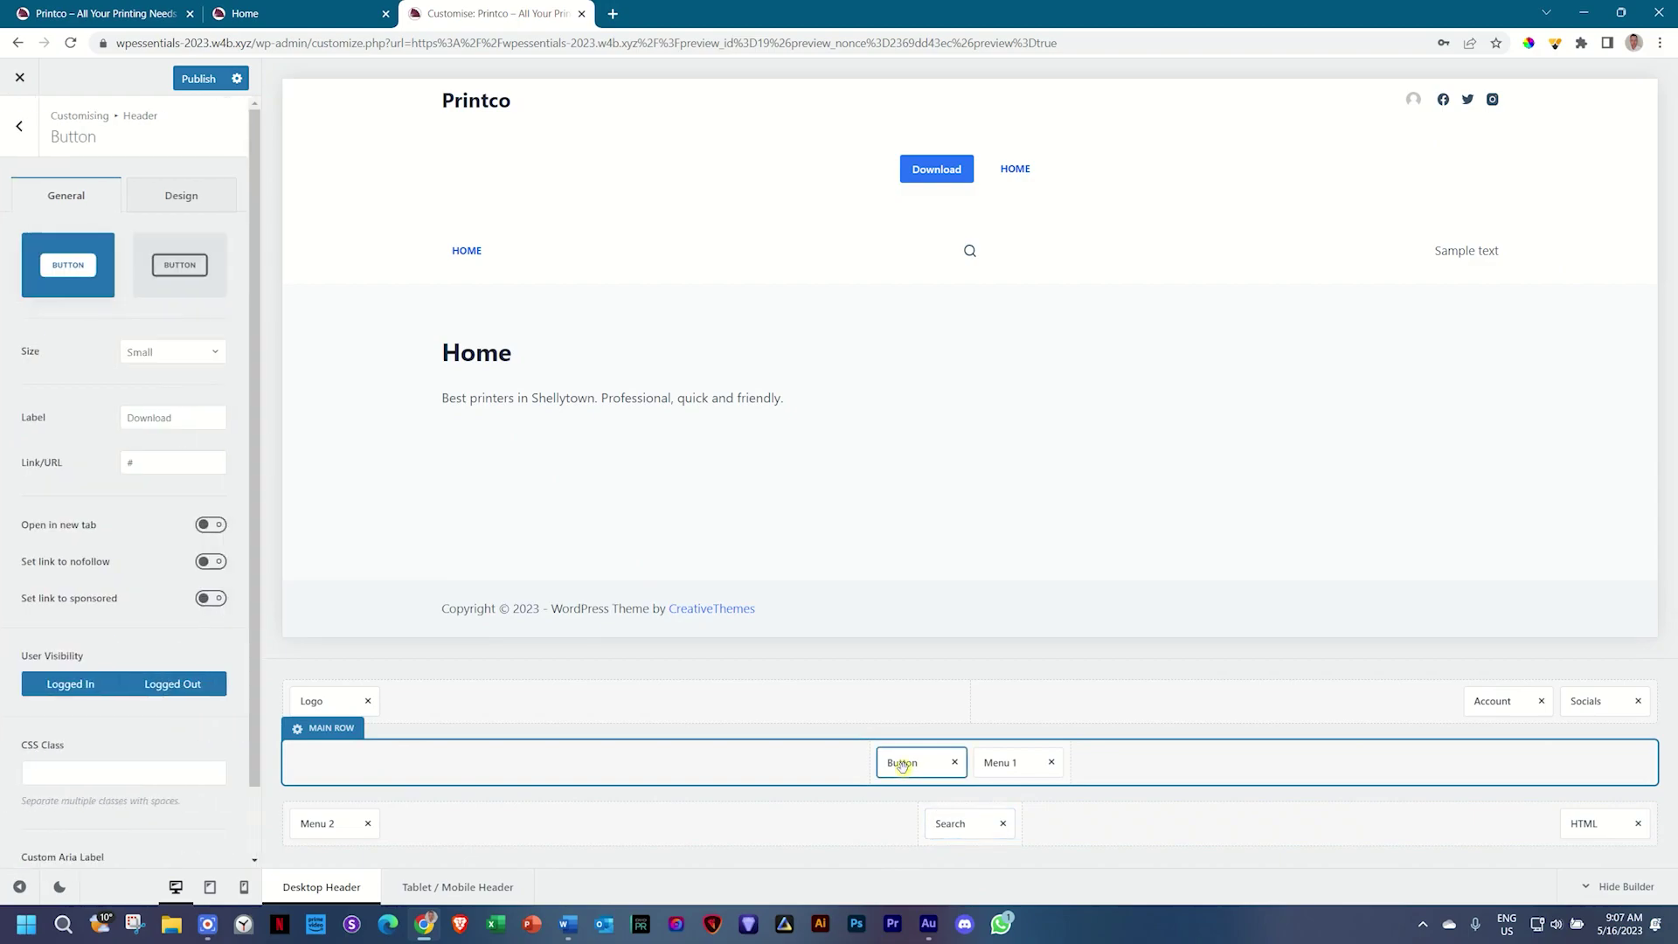
{"action": "left_click", "coordinate": [1493, 699]}
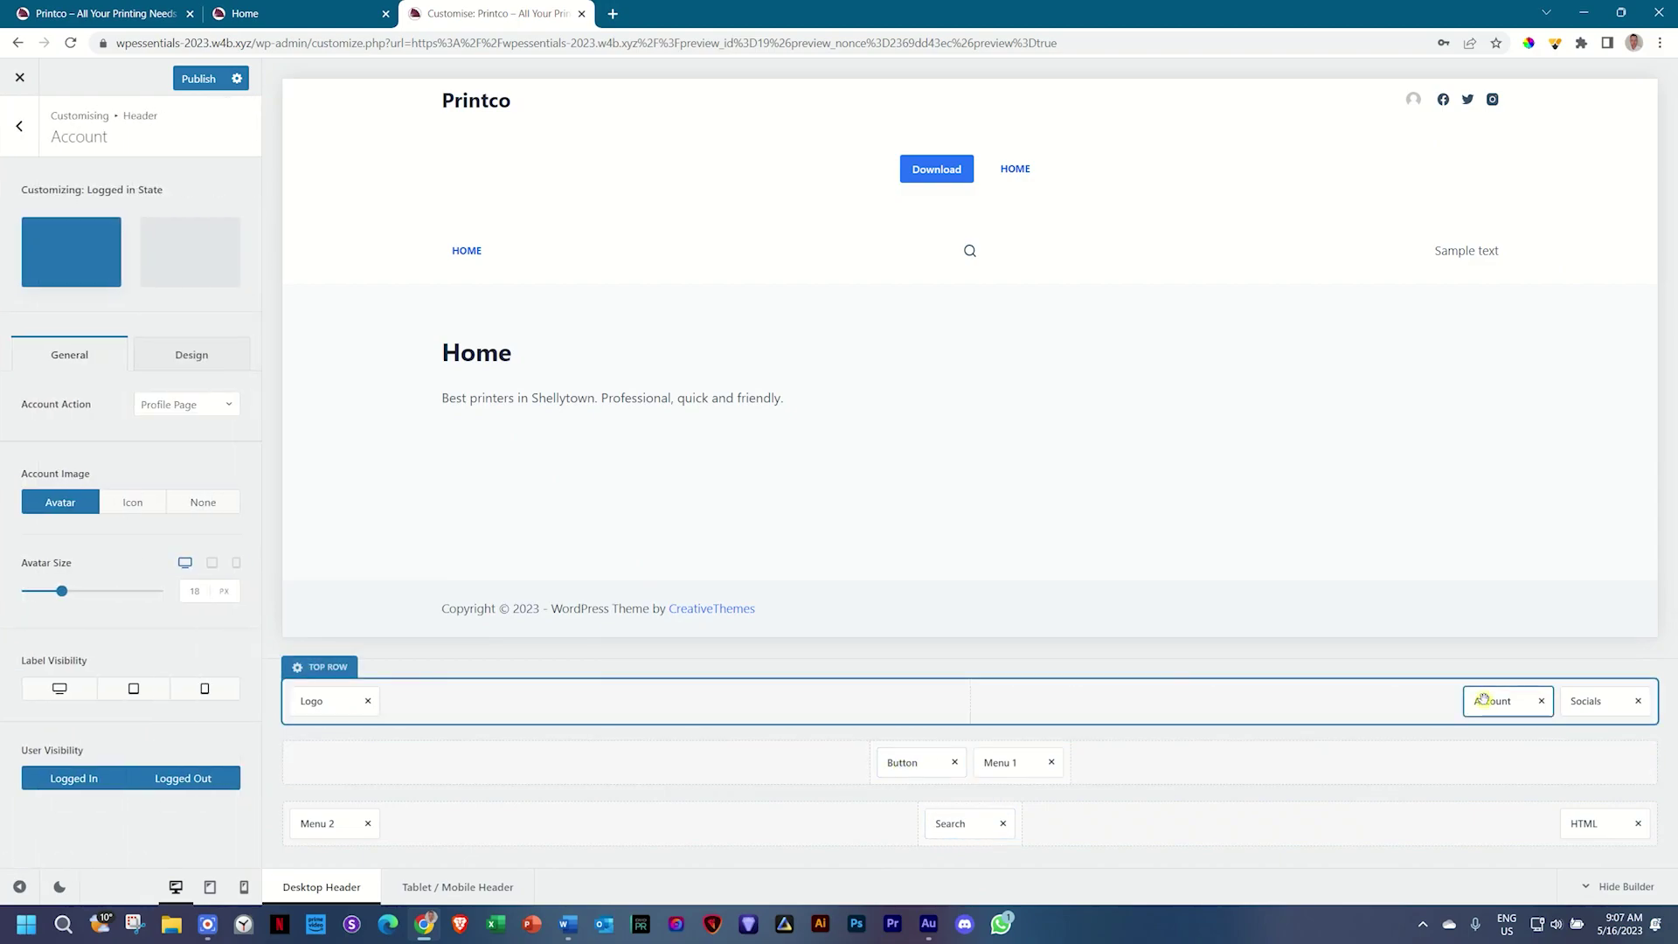
{"action": "left_click", "coordinate": [327, 827]}
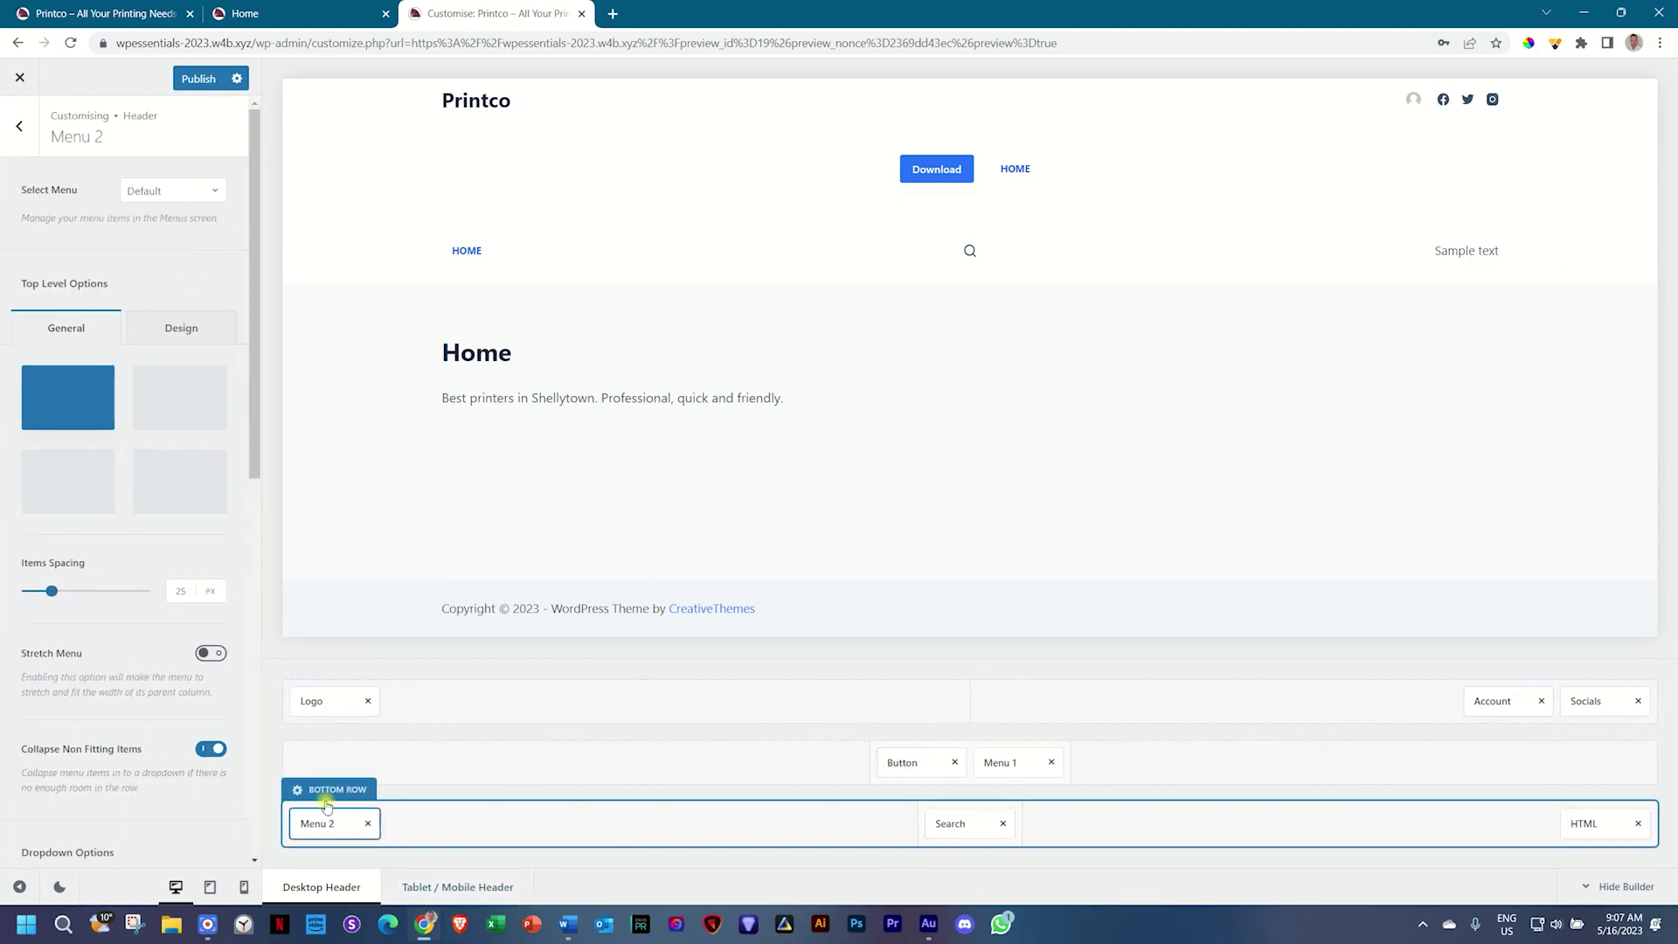
{"action": "left_click", "coordinate": [315, 701]}
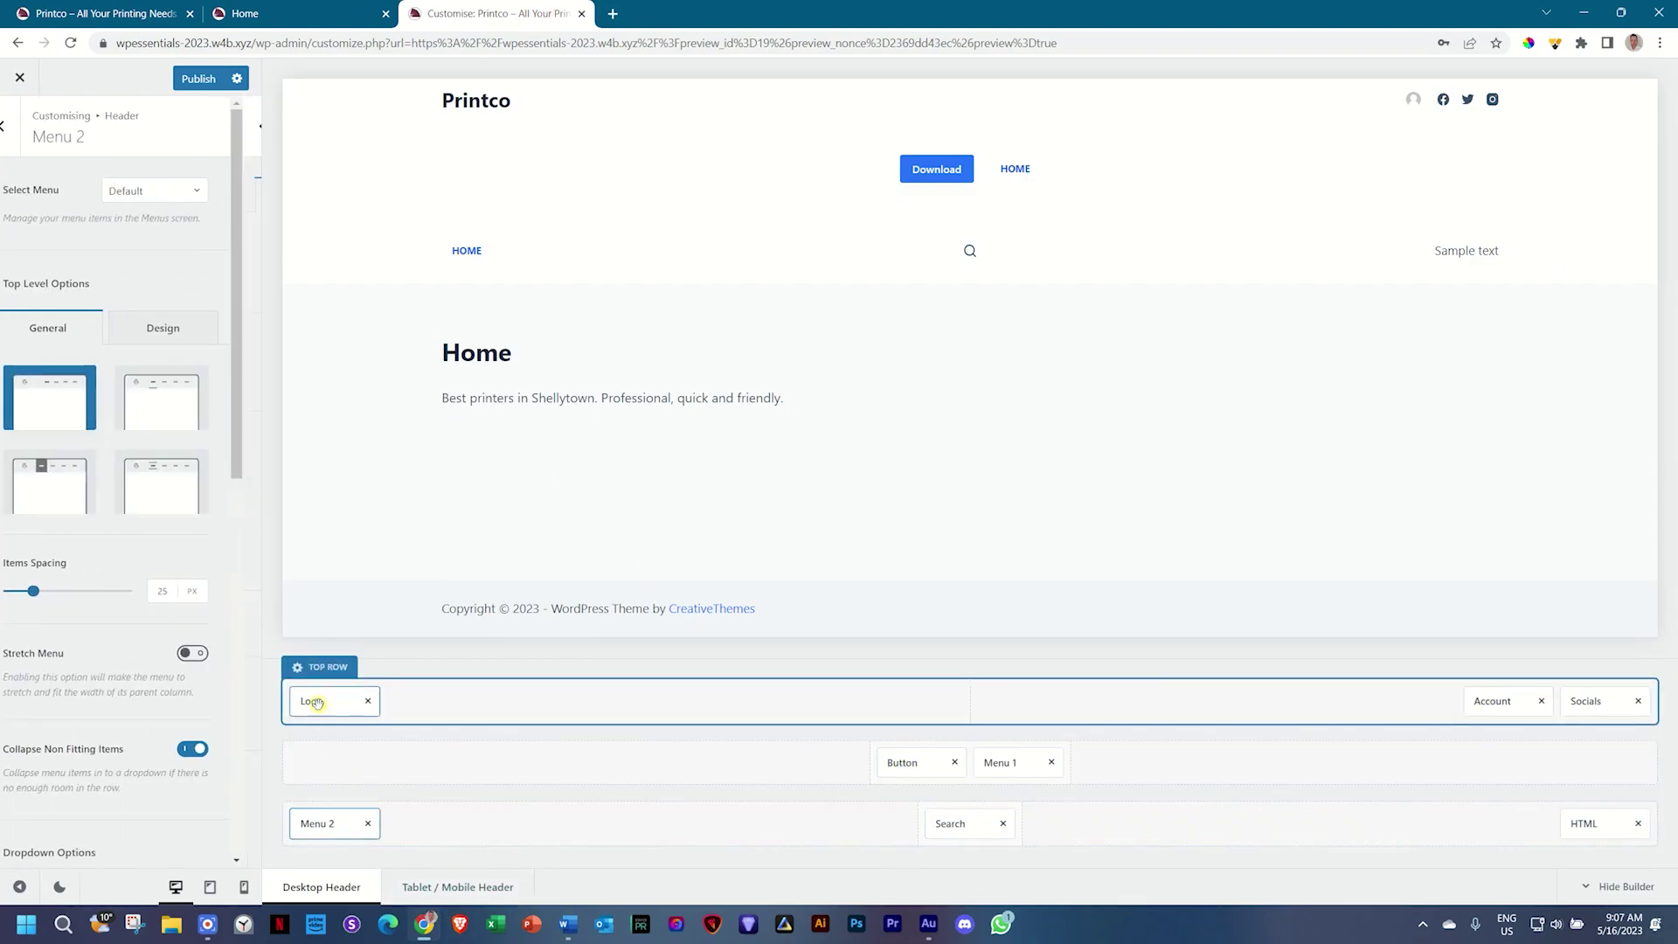
{"action": "left_click", "coordinate": [1573, 701]}
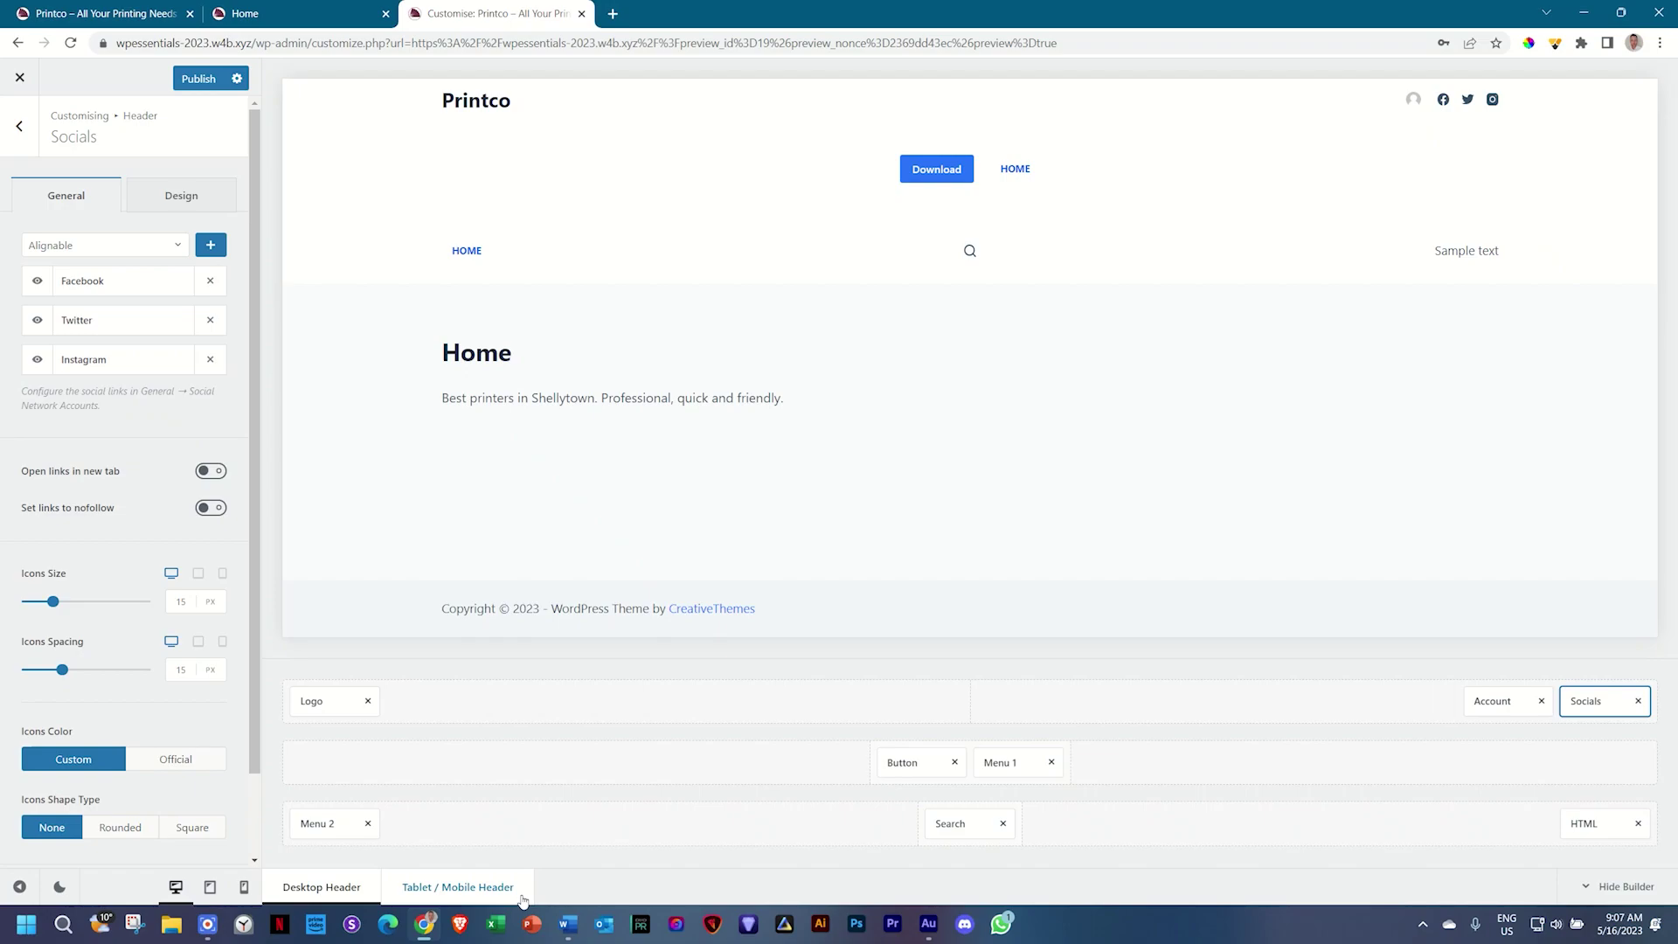
- Switch to the Tablet / Mobile Header in phone preview, show its element list, and test opening and closing the mobile menu
{"action": "left_click", "coordinate": [474, 889]}
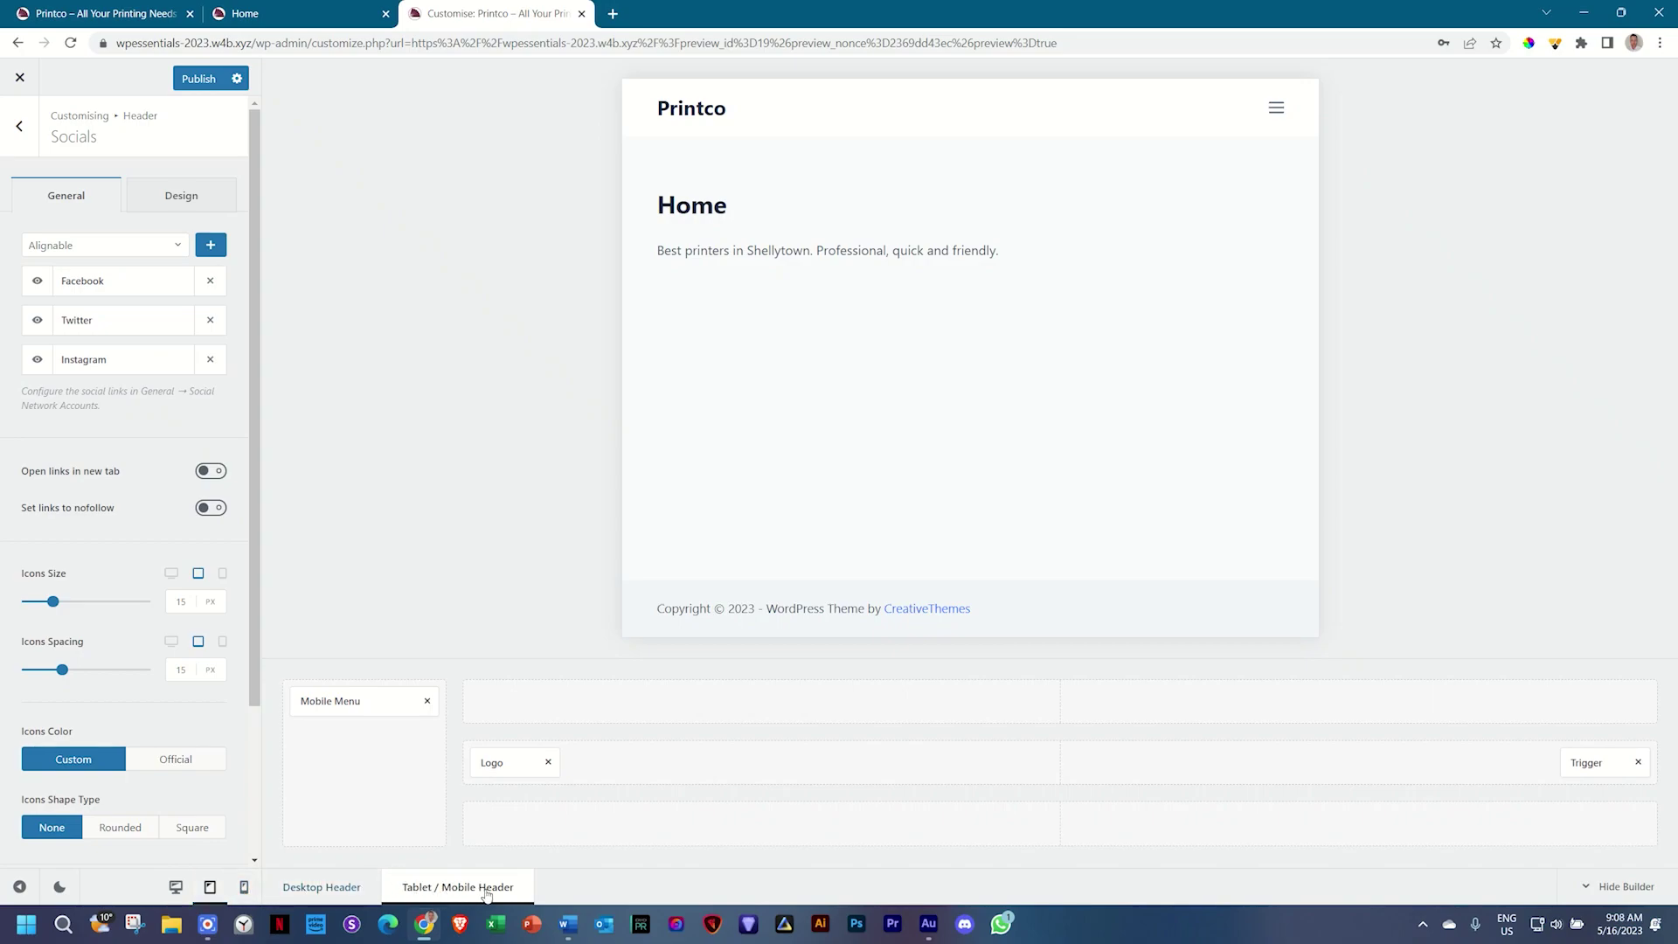
{"action": "left_click", "coordinate": [244, 888]}
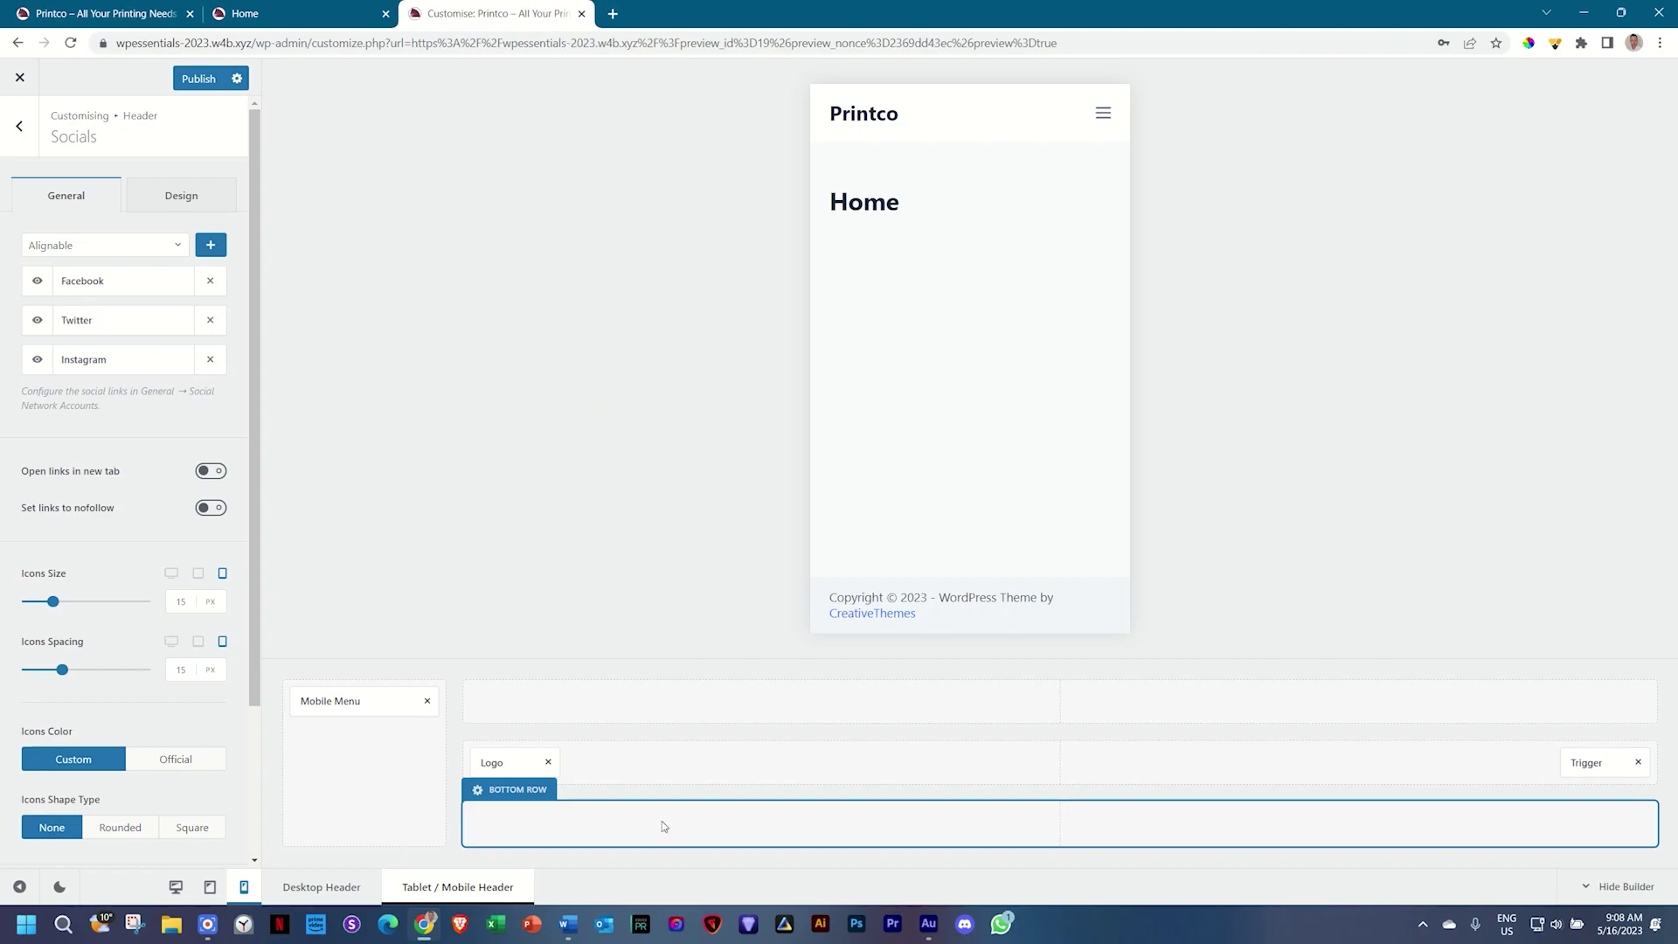
{"action": "left_click", "coordinate": [20, 130]}
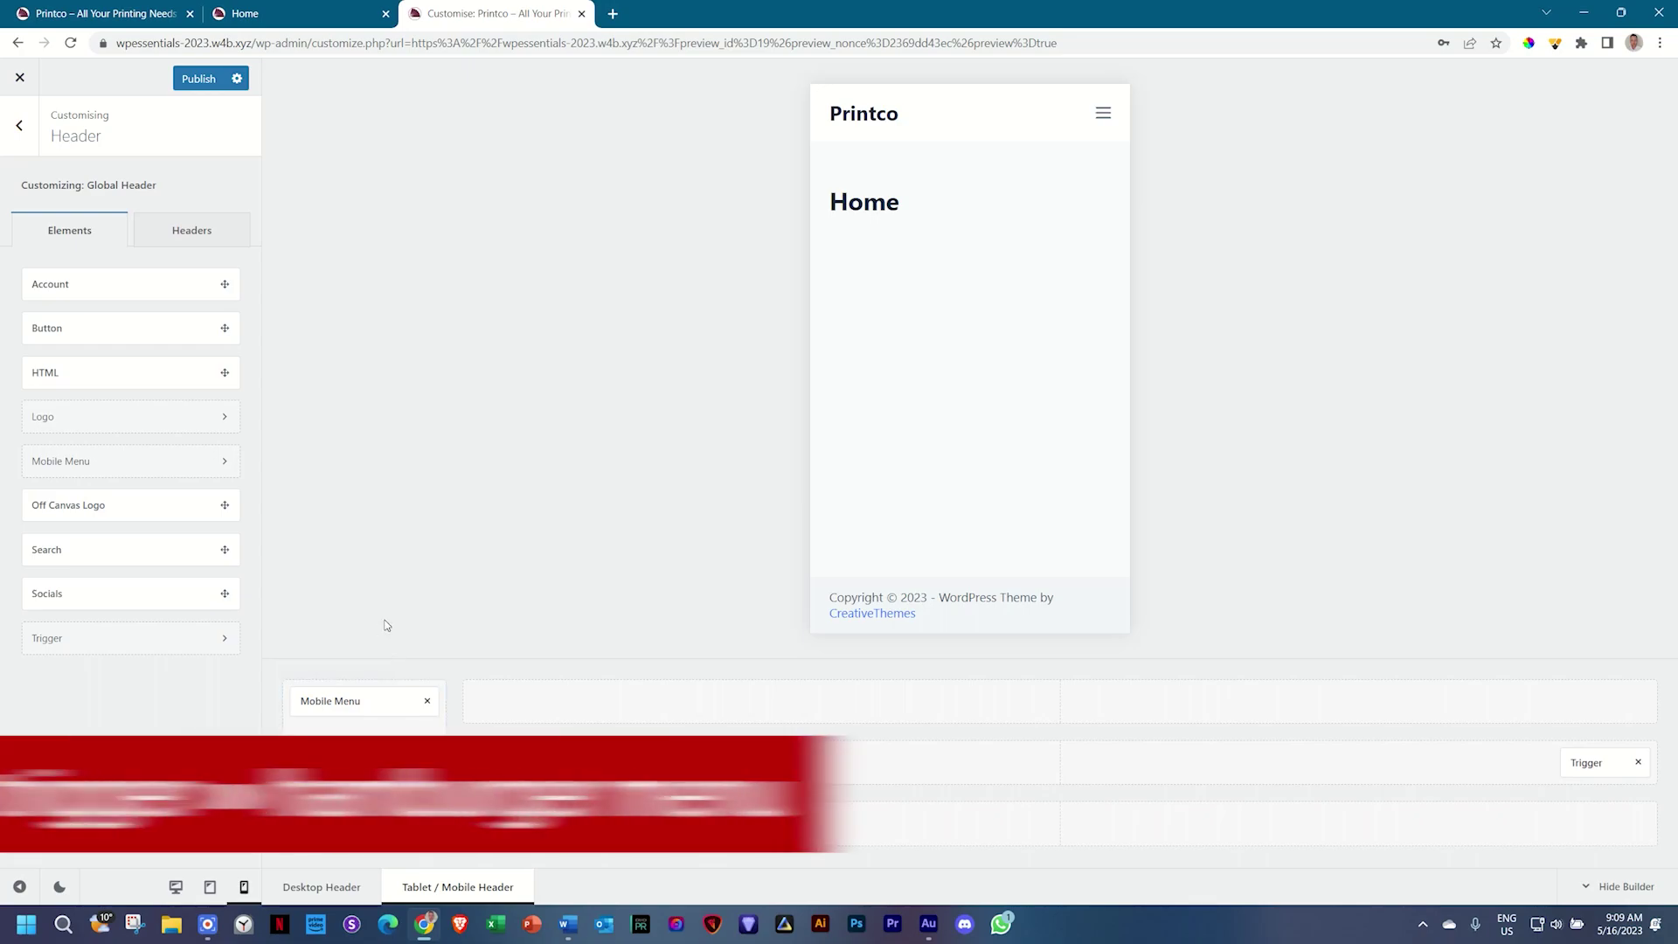
{"action": "left_click", "coordinate": [1104, 115]}
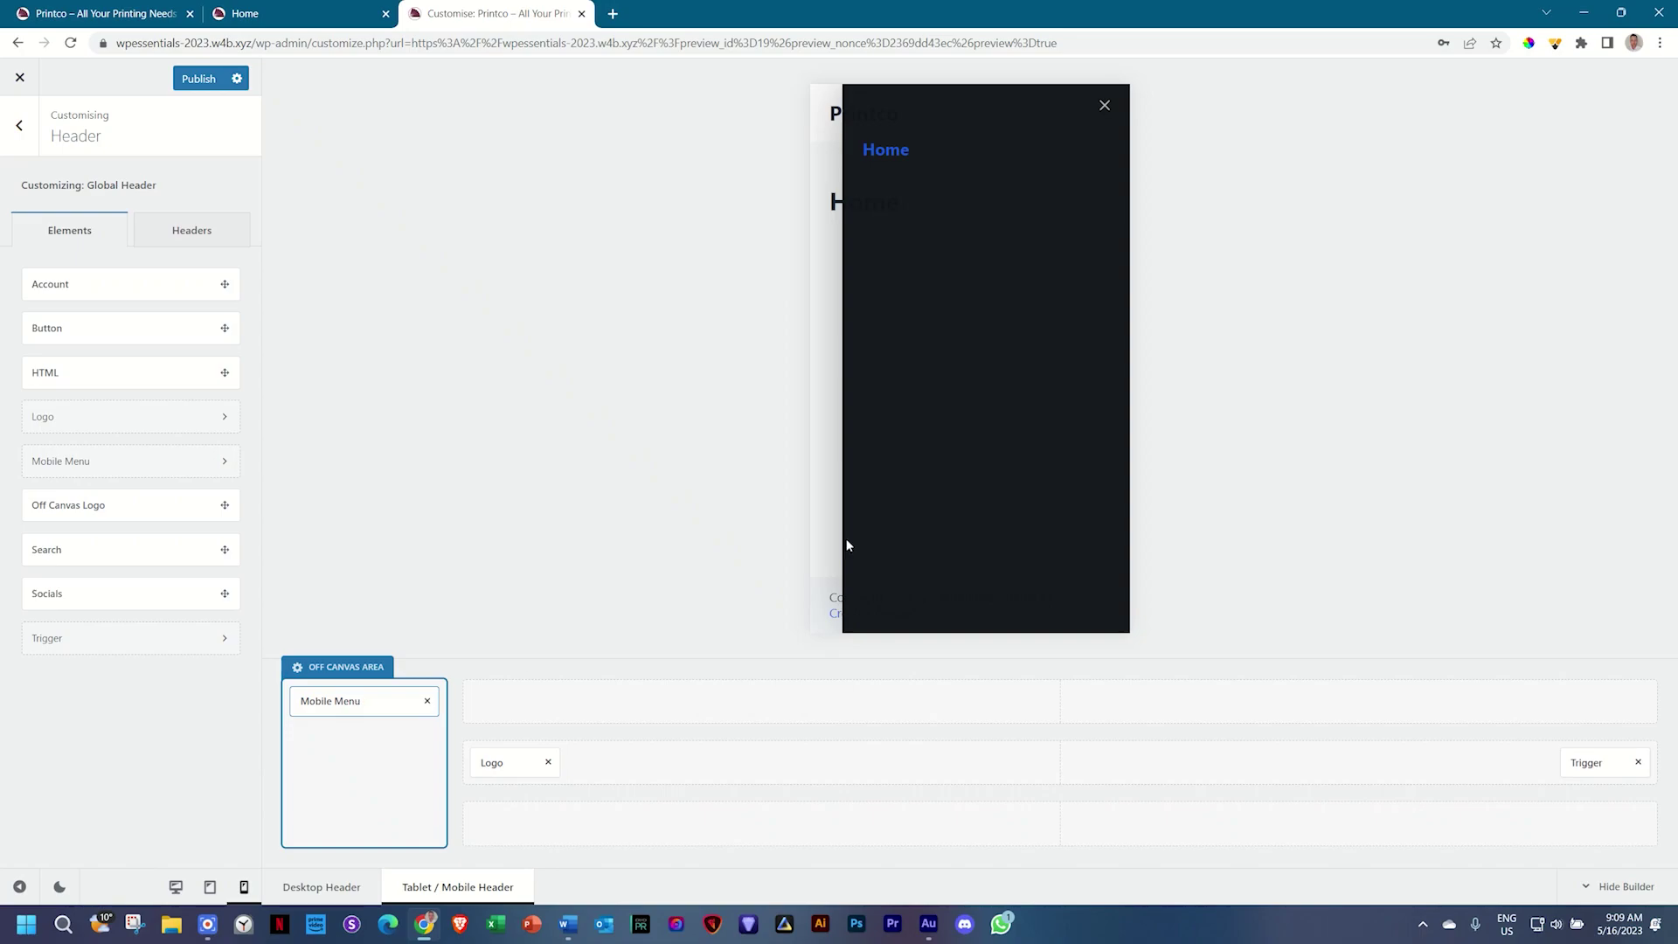
{"action": "left_click", "coordinate": [1105, 105]}
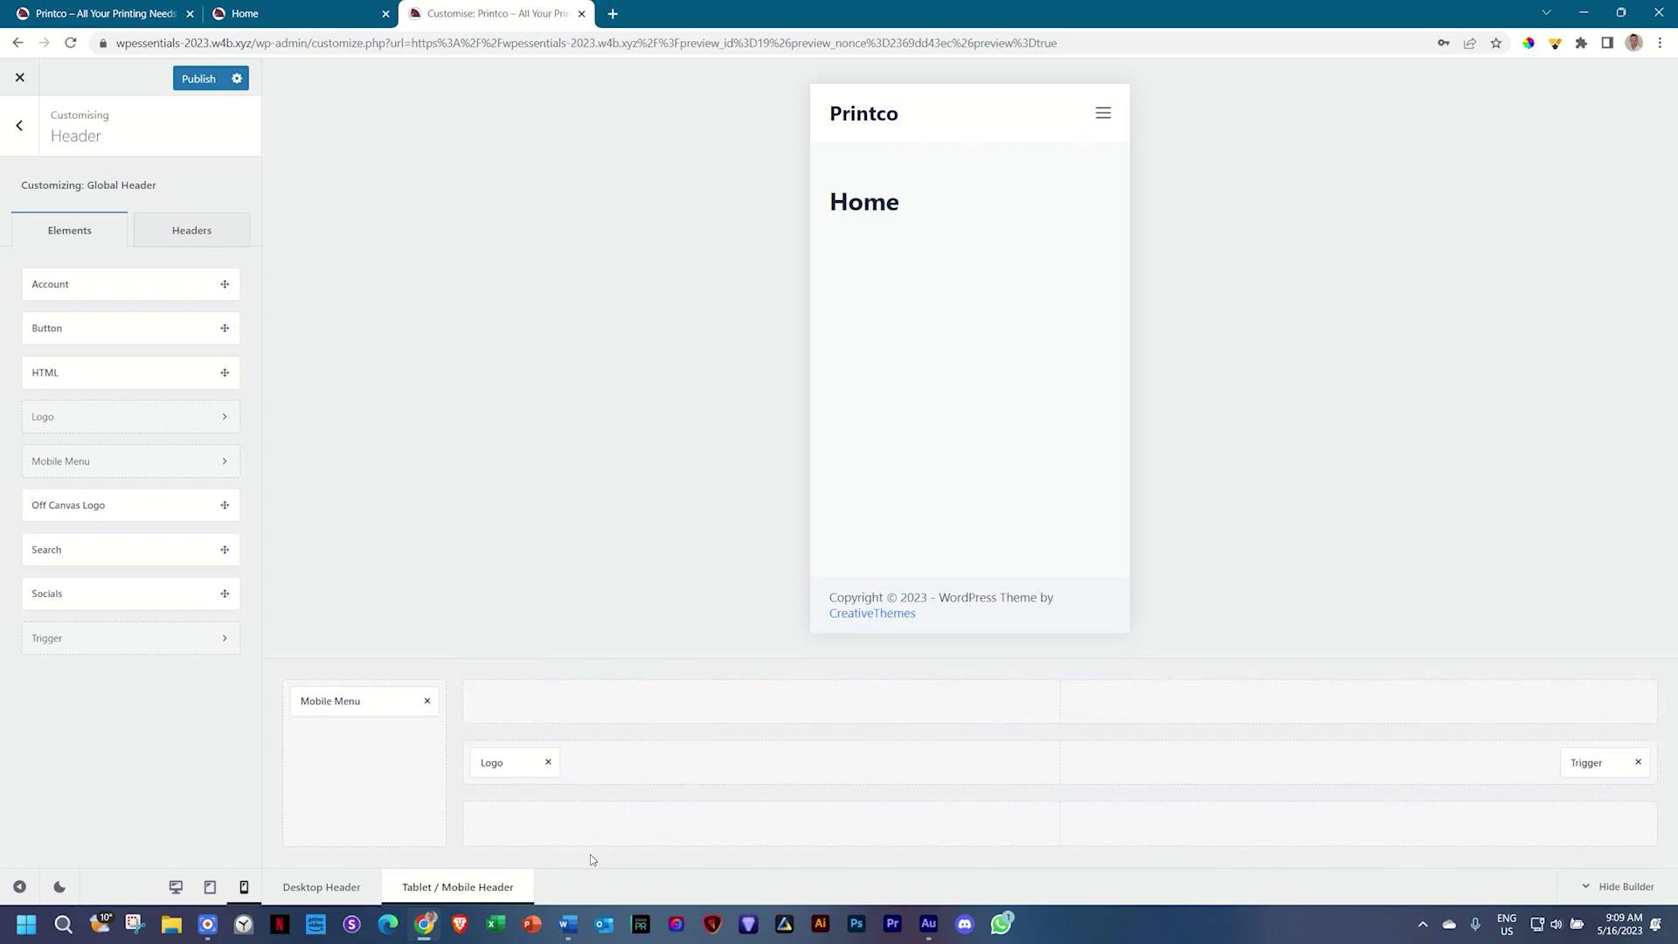
- Place Account and Button at opposite ends of the mobile header's top row, and Search, Socials and HTML across its bottom row
{"action": "left_click_drag", "start_coordinate": [56, 280], "coordinate": [507, 699]}
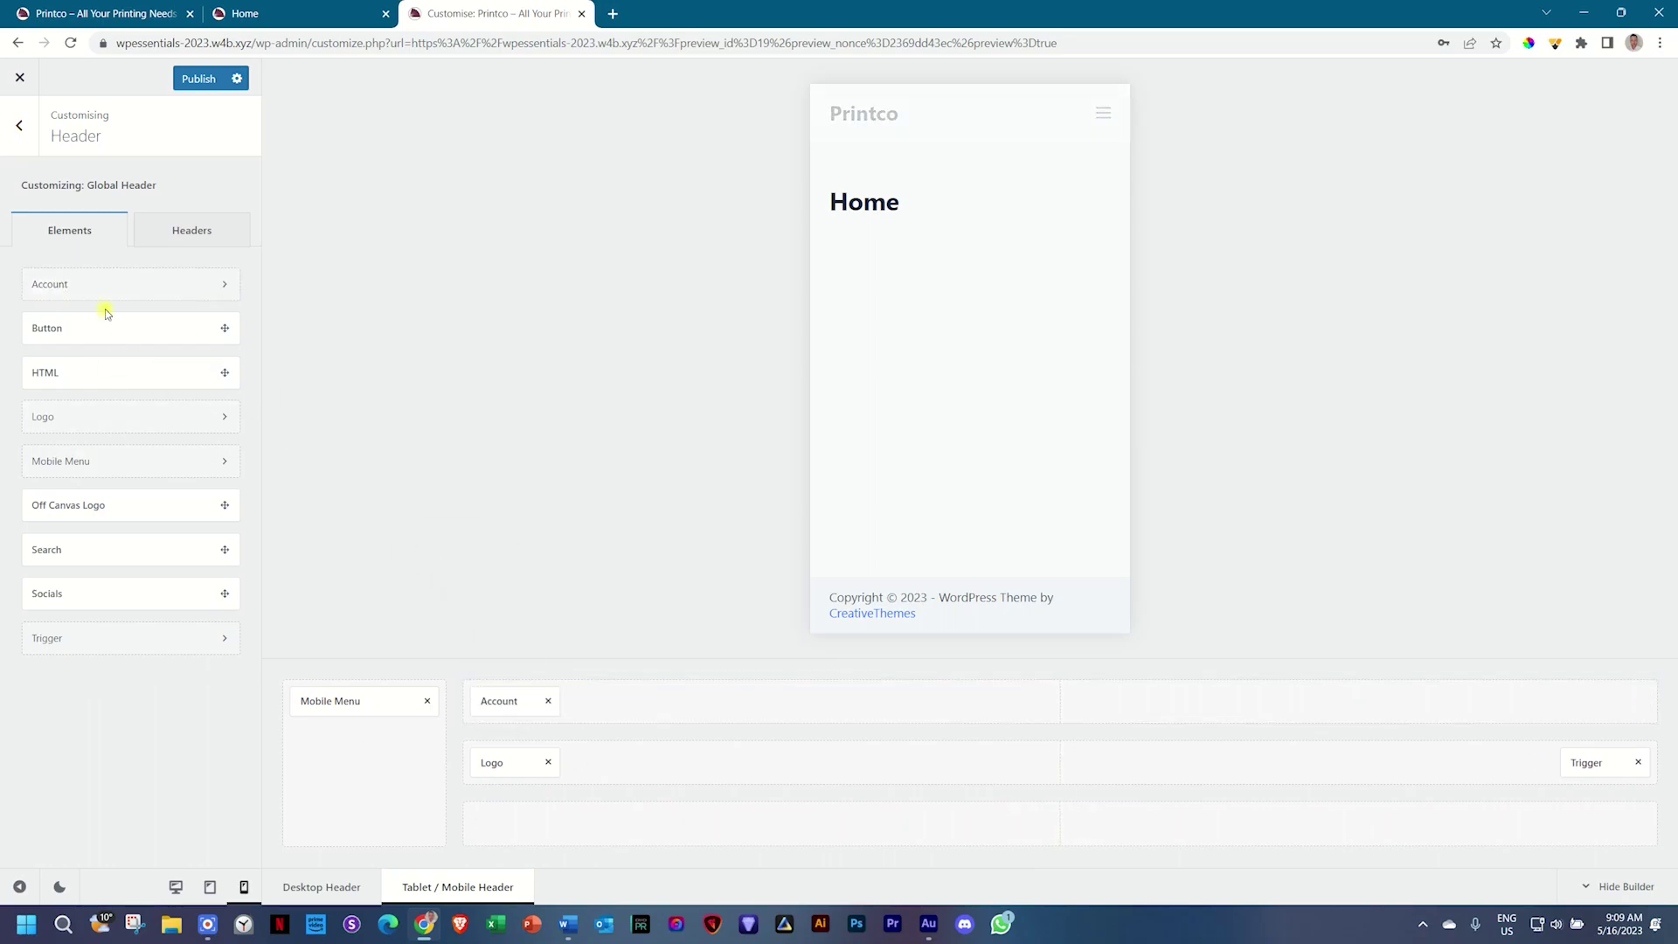
{"action": "left_click_drag", "start_coordinate": [93, 326], "coordinate": [1599, 704]}
{"action": "left_click_drag", "start_coordinate": [49, 550], "coordinate": [489, 834]}
{"action": "left_click_drag", "start_coordinate": [97, 593], "coordinate": [1031, 832]}
{"action": "left_click_drag", "start_coordinate": [40, 371], "coordinate": [1596, 832]}
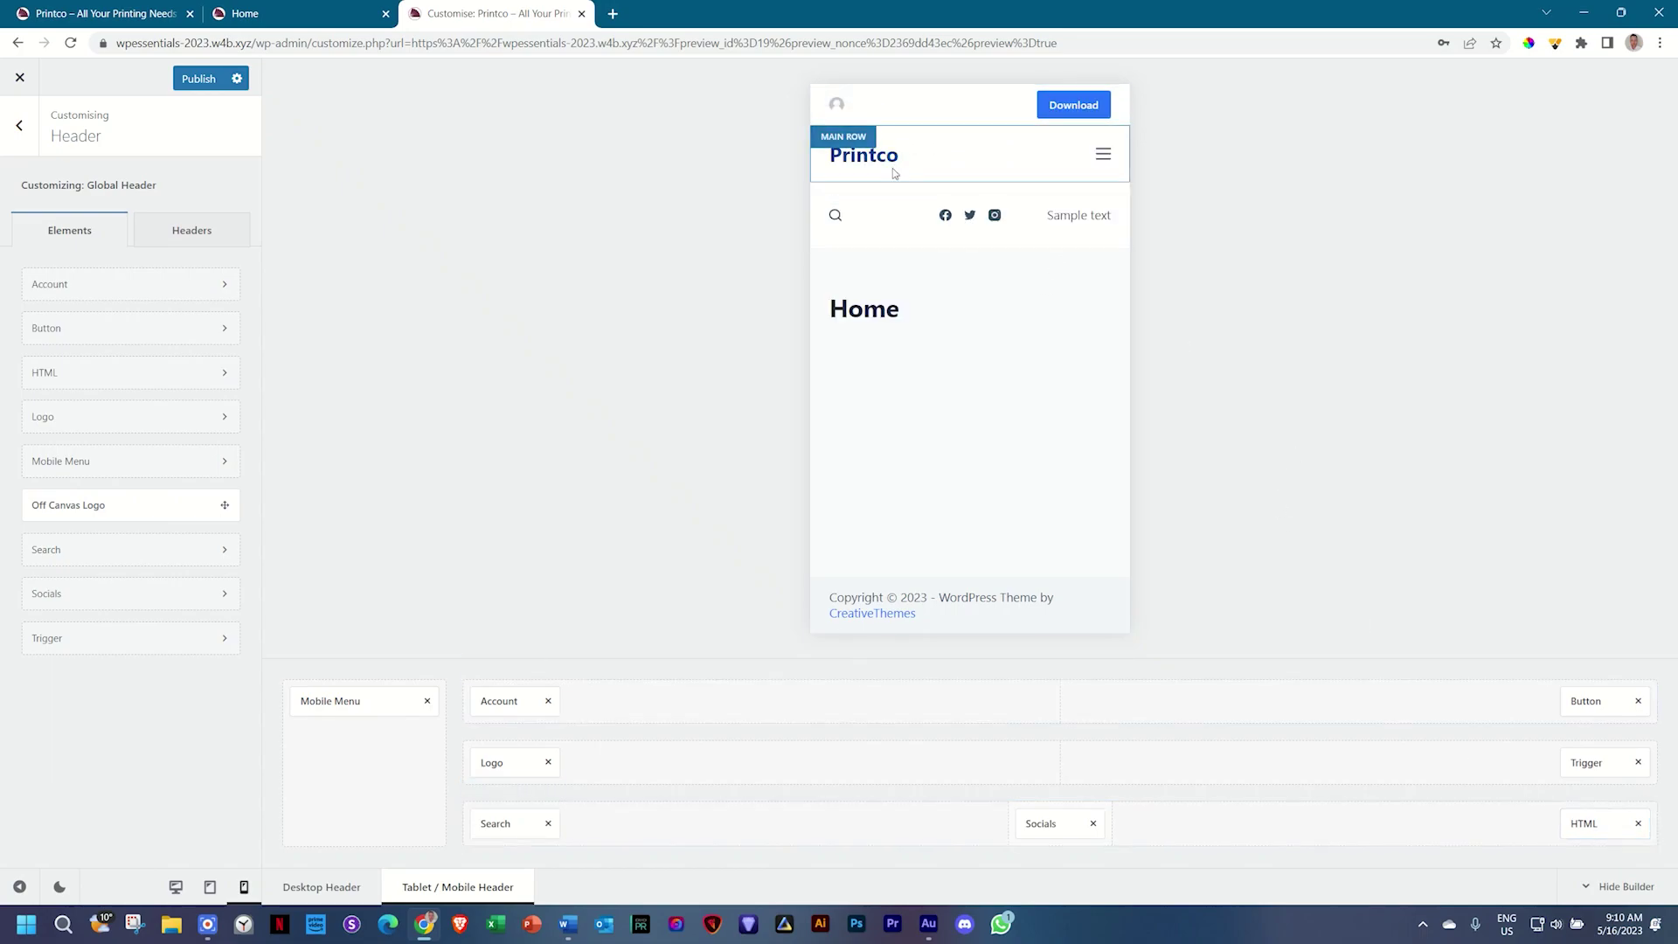
- Add the Off Canvas Logo below Mobile Menu in the off-canvas area, checking the mobile menu panel in the preview
{"action": "left_click", "coordinate": [1104, 157]}
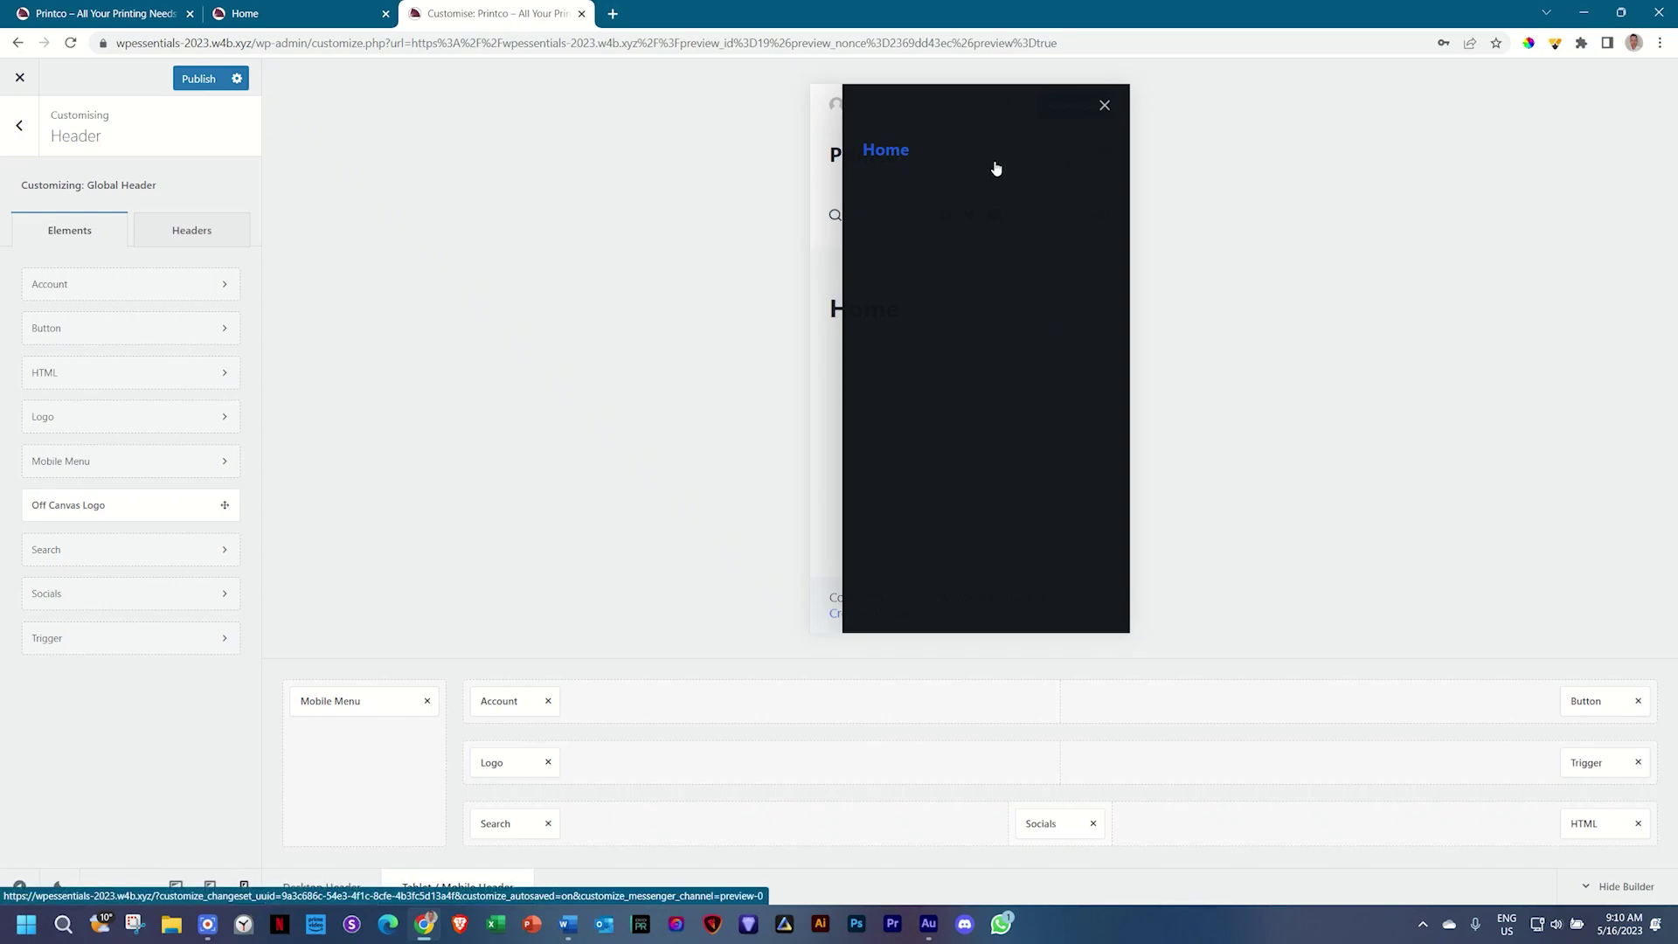
{"action": "left_click_drag", "start_coordinate": [105, 505], "coordinate": [360, 734]}
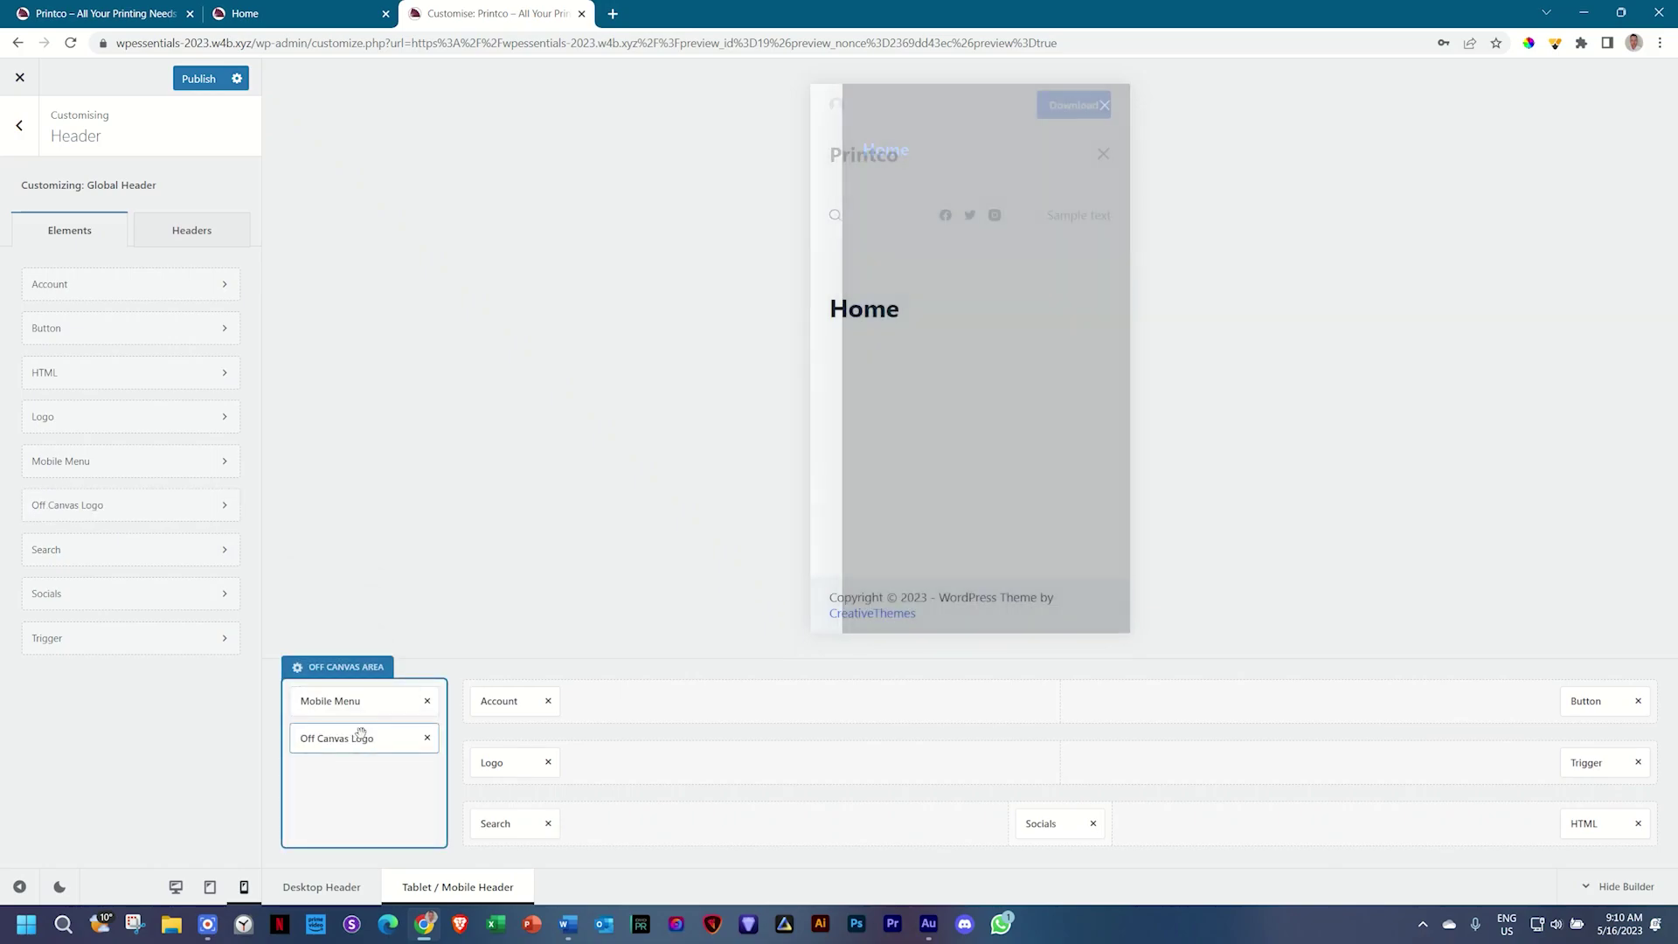
{"action": "left_click", "coordinate": [1106, 103]}
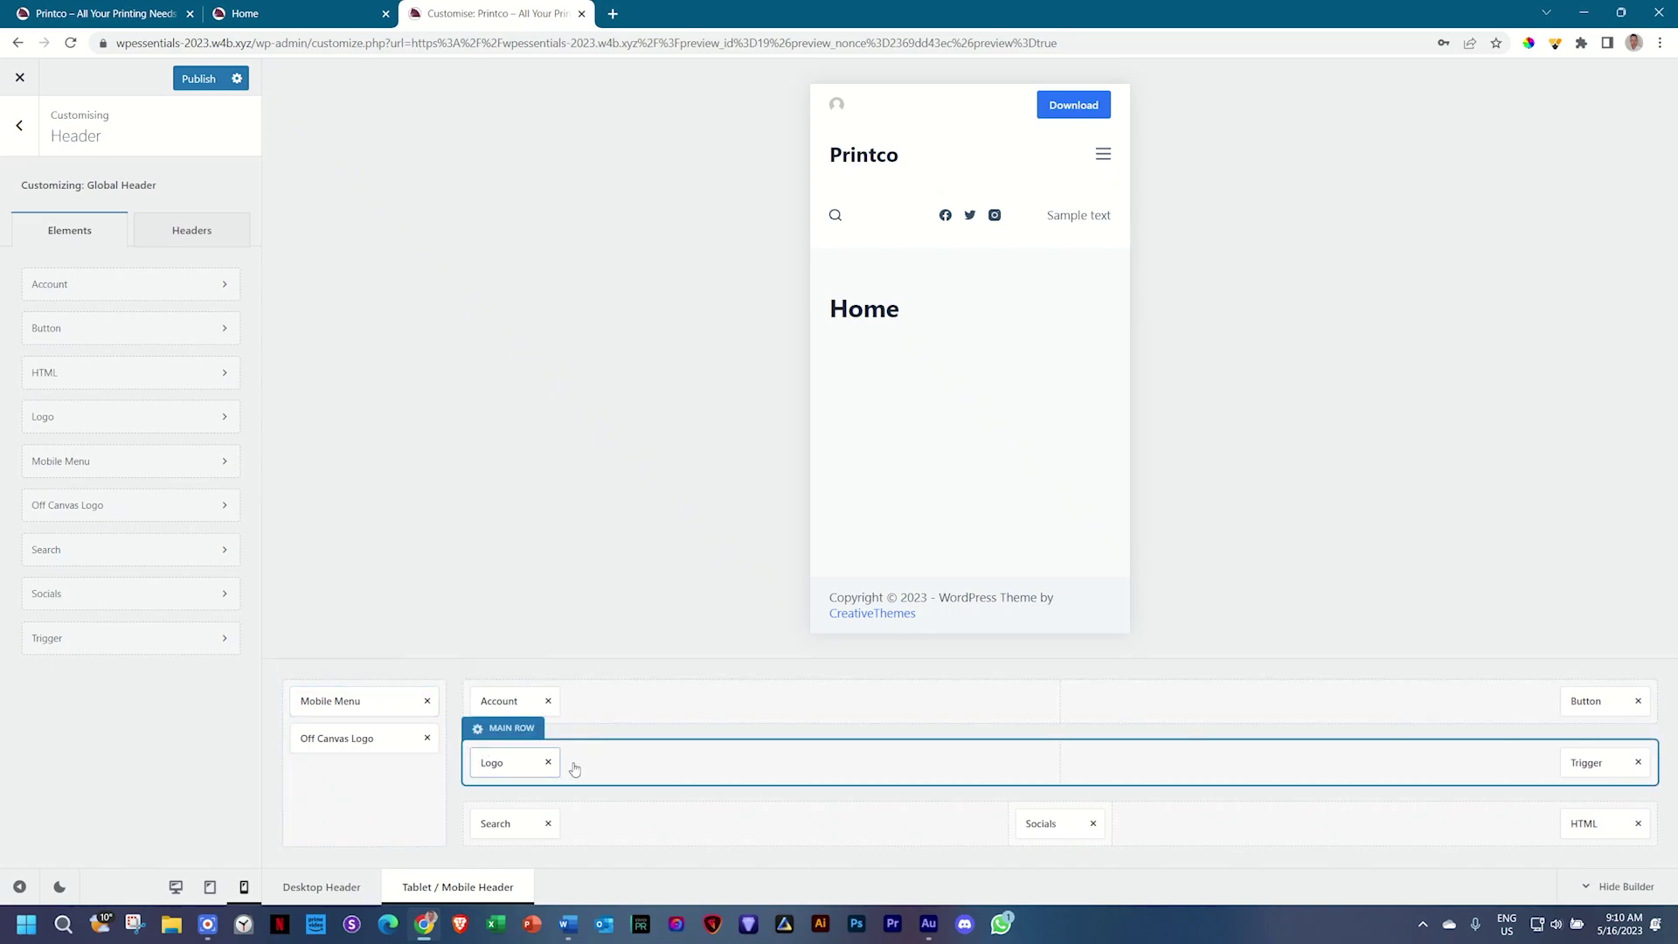
- Remove the Off Canvas Logo, Search, Socials, HTML, Account and Button elements from the mobile header
{"action": "left_click", "coordinate": [425, 738]}
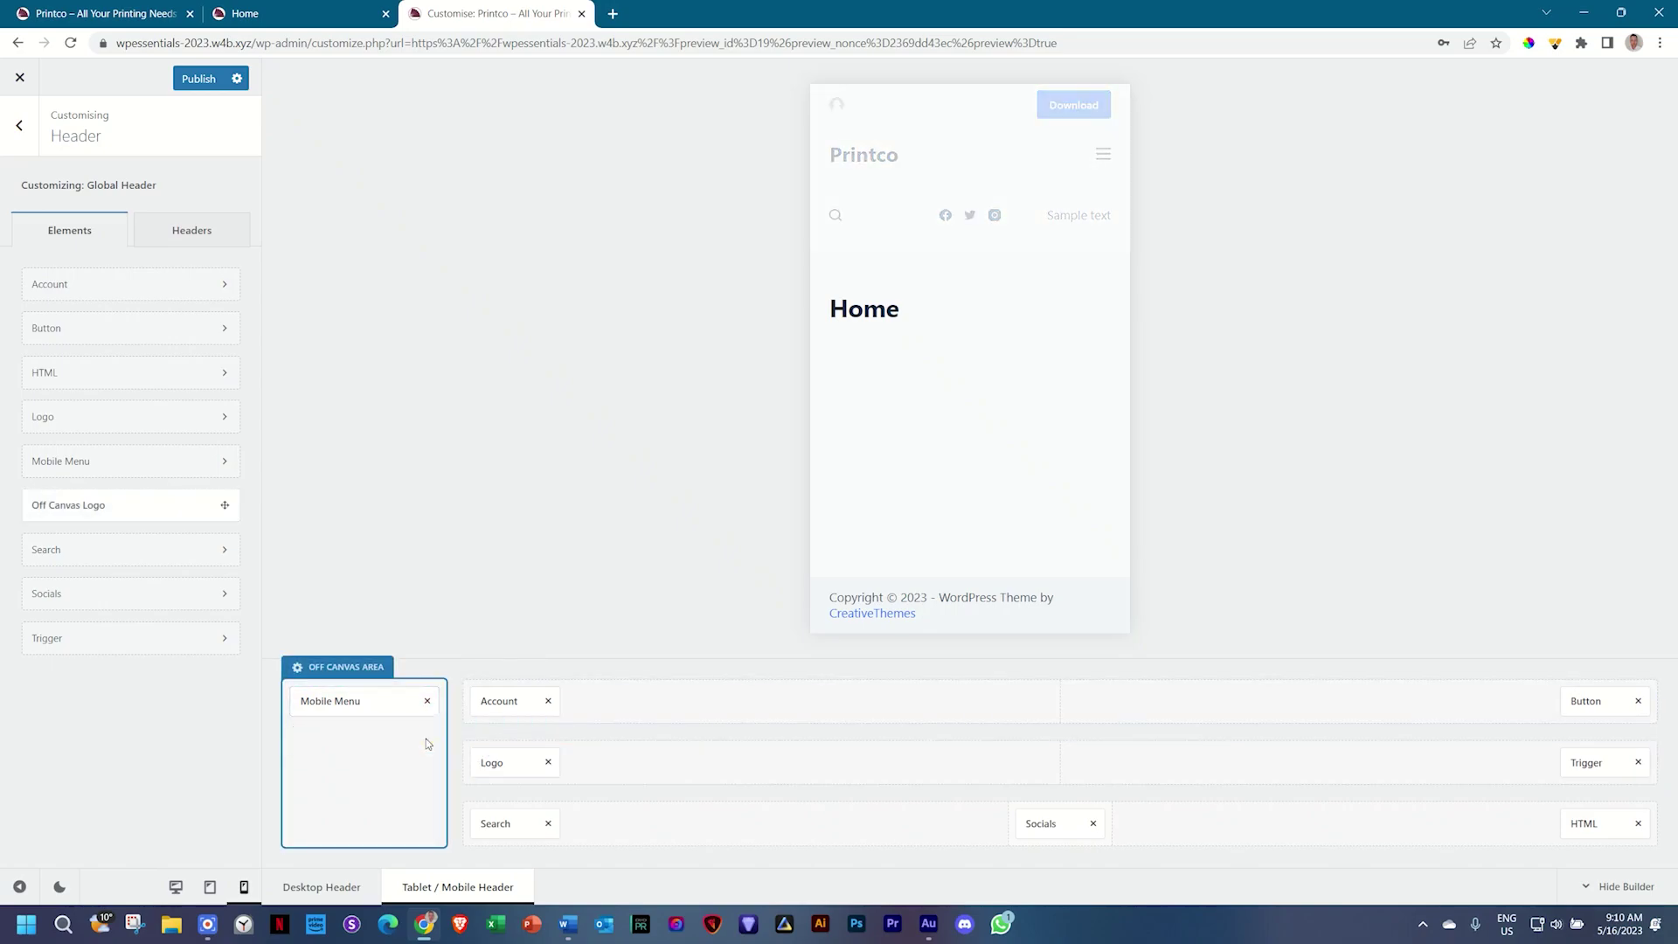
{"action": "left_click", "coordinate": [548, 829]}
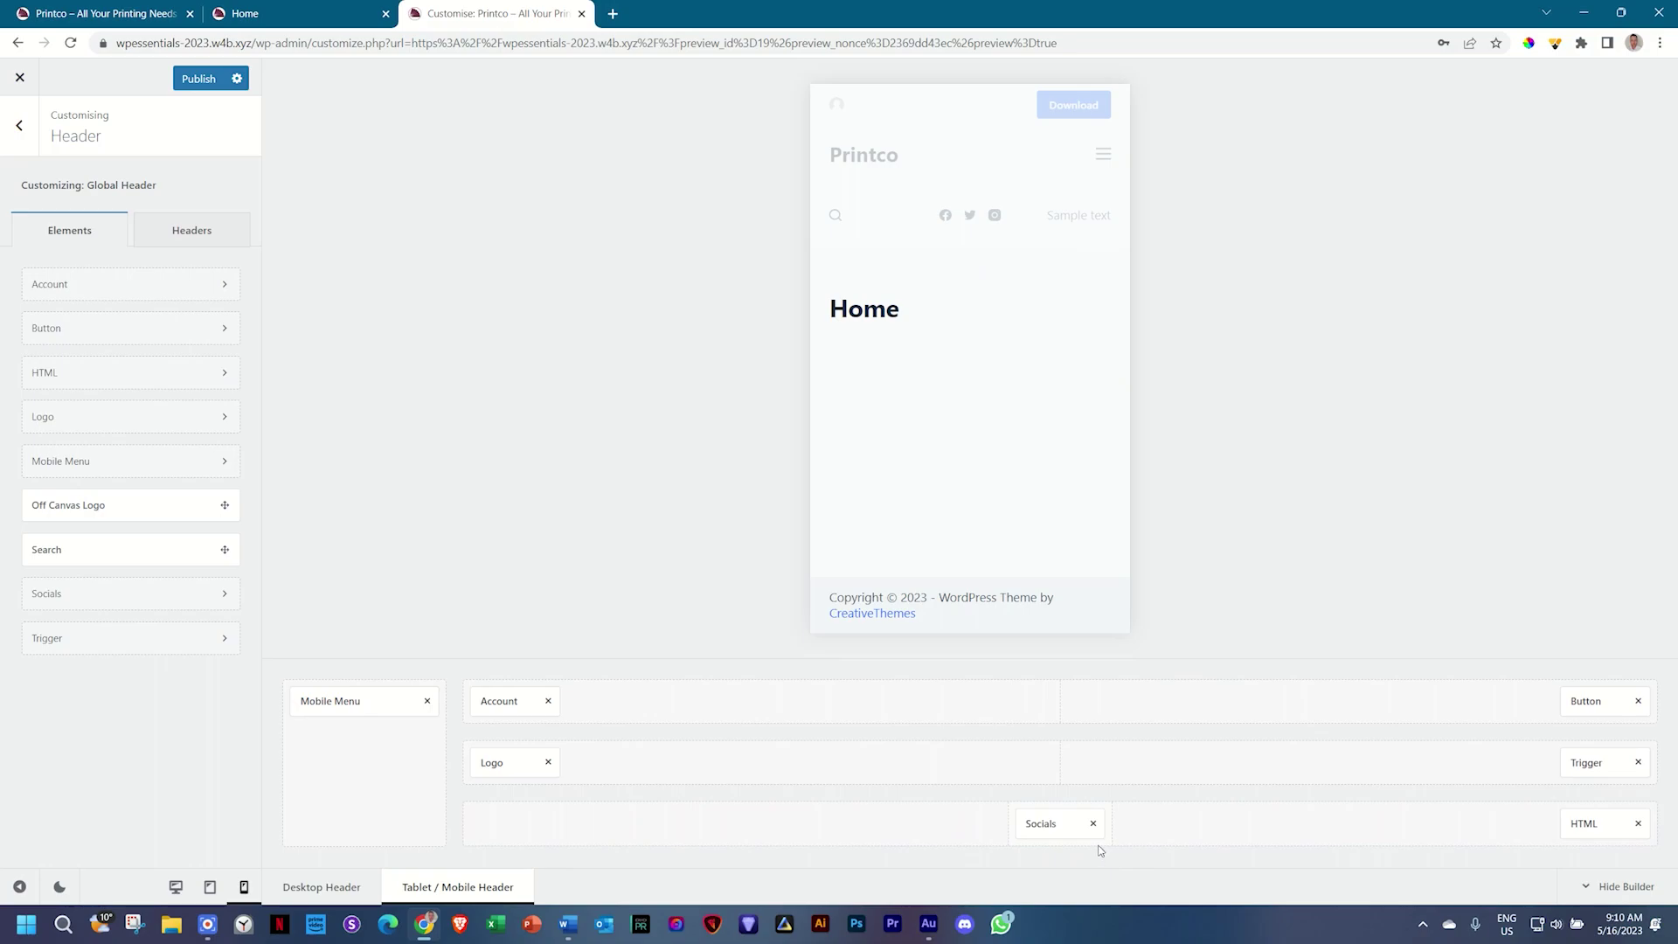
{"action": "left_click", "coordinate": [1092, 824]}
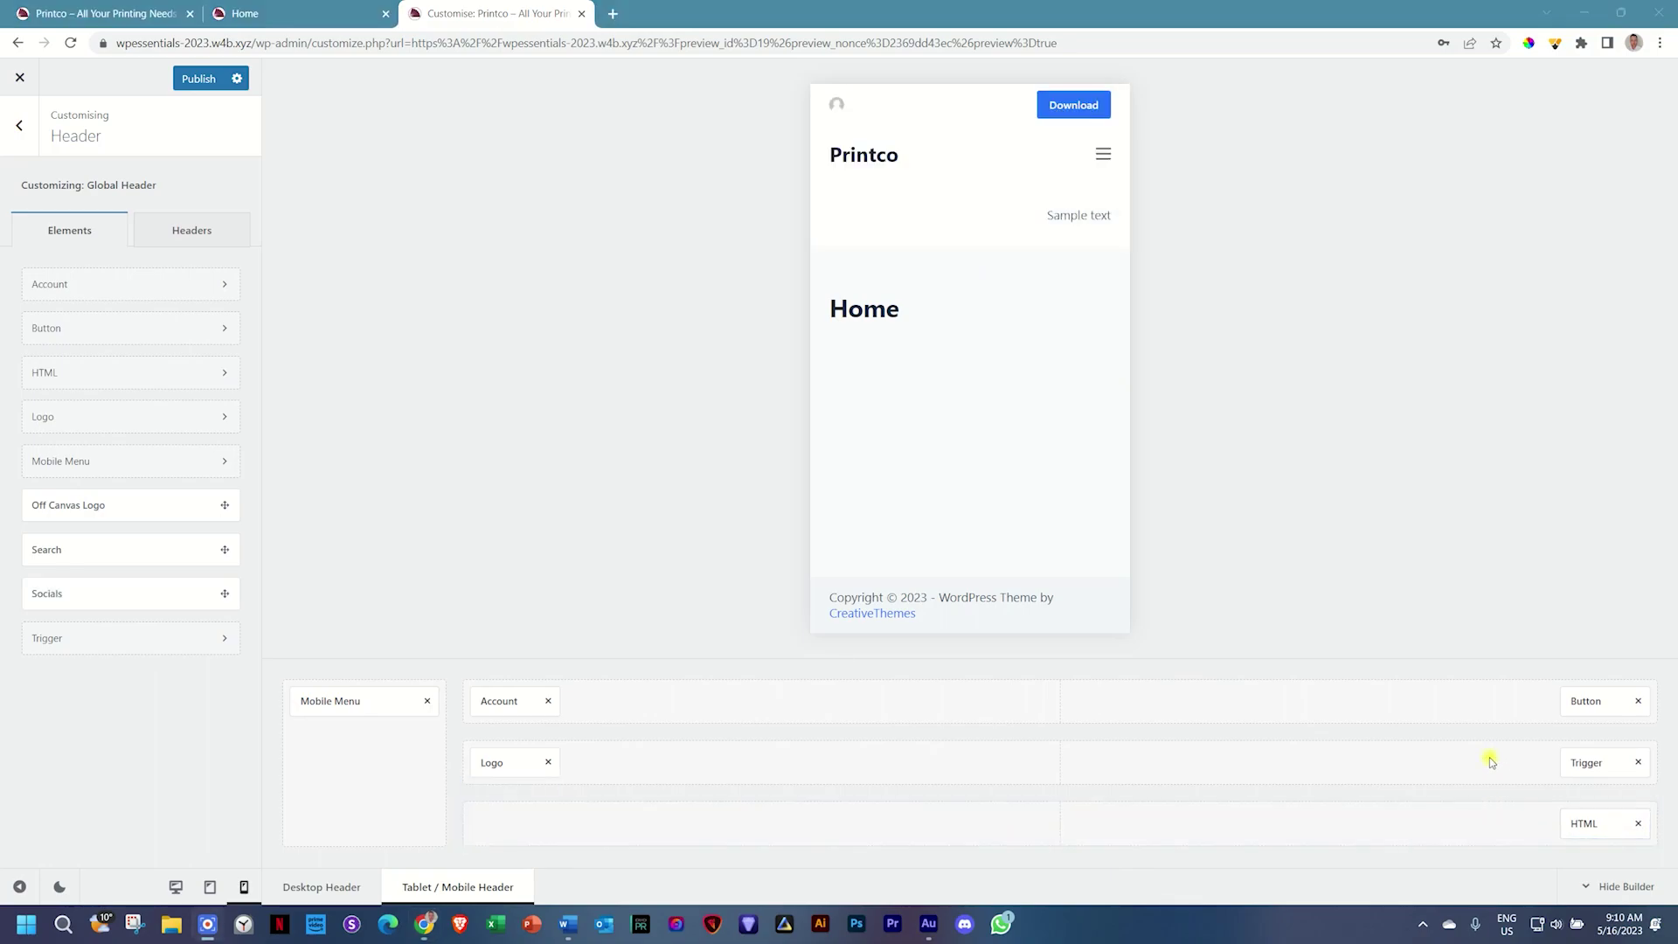
{"action": "left_click", "coordinate": [1636, 823]}
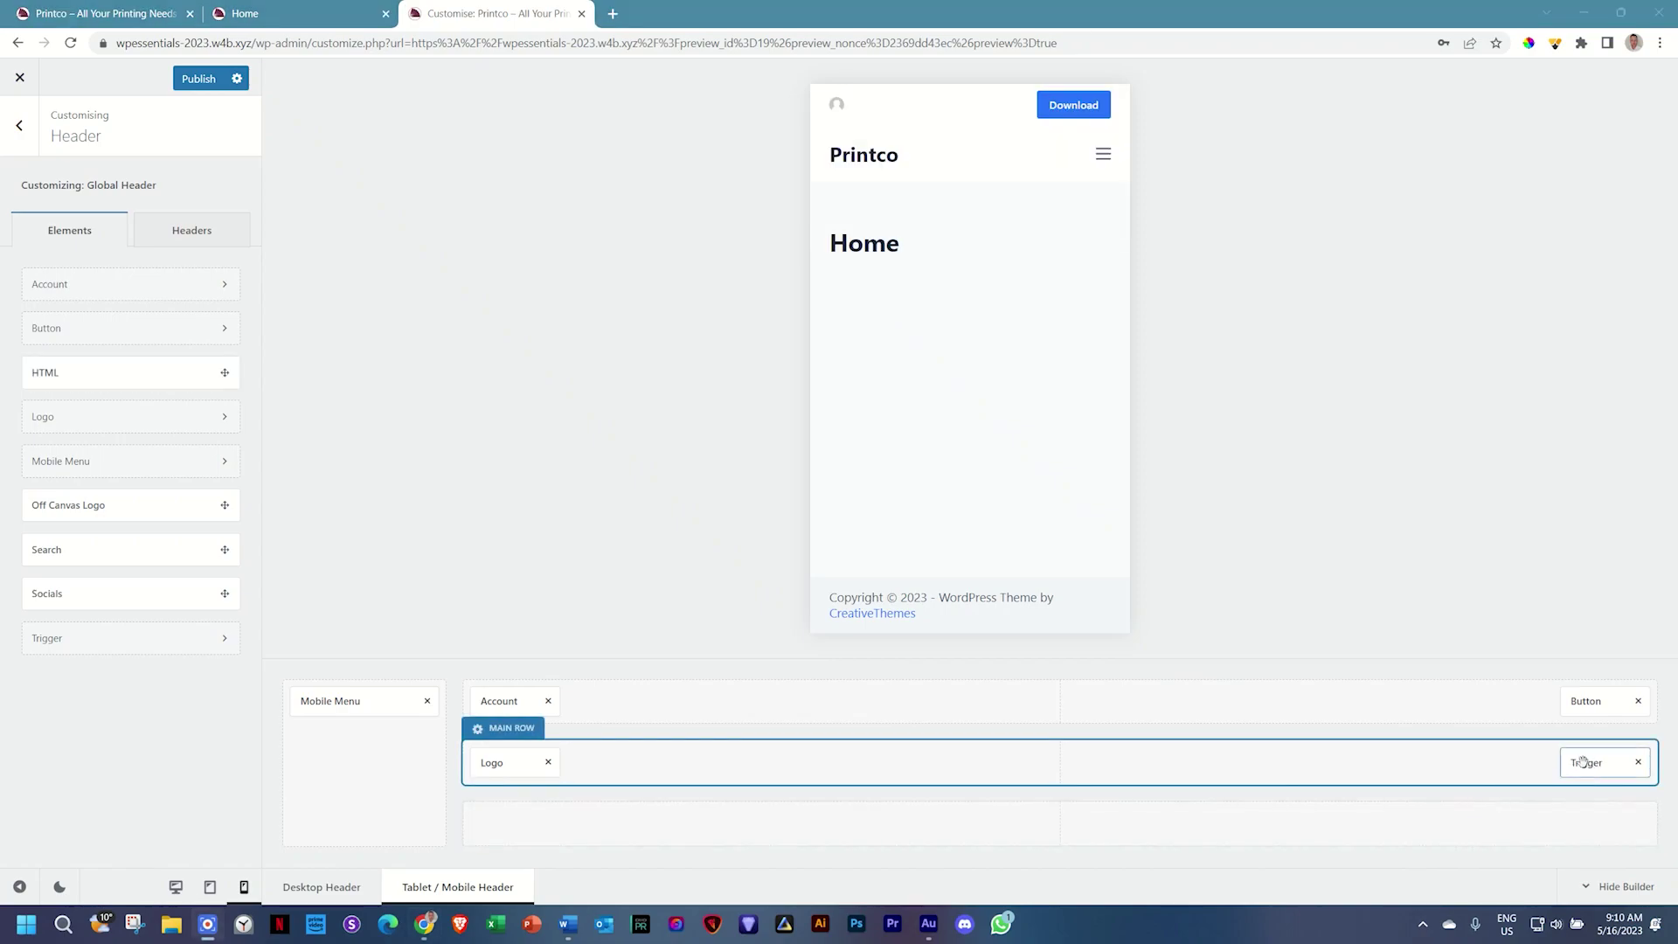
{"action": "left_click", "coordinate": [548, 700]}
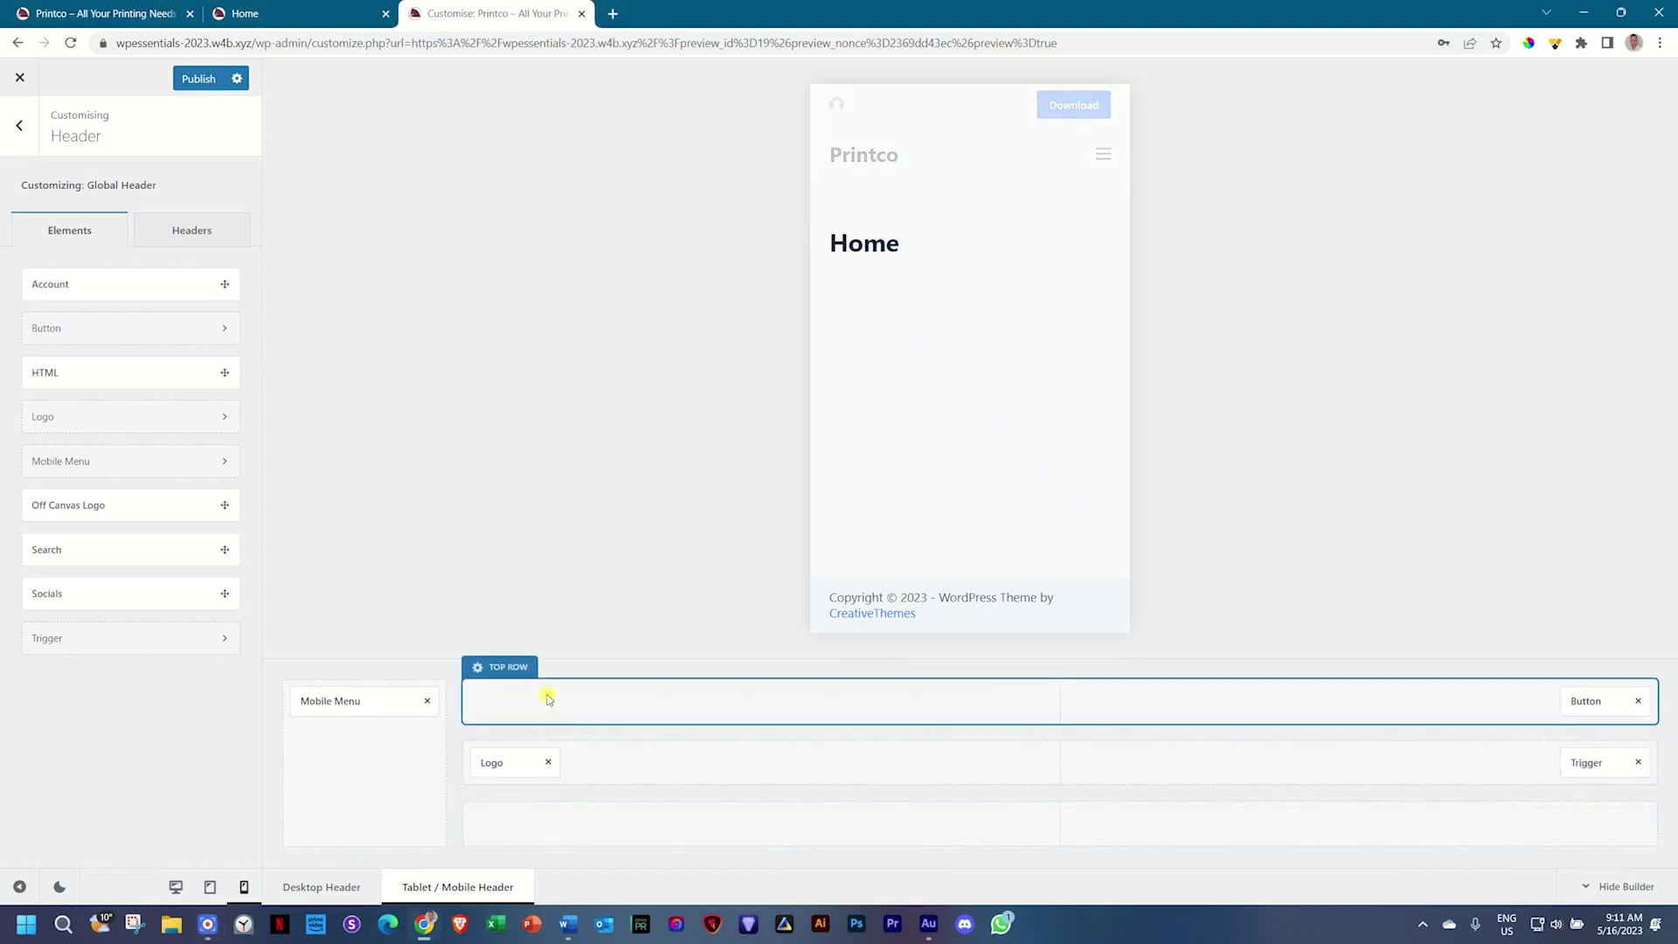
{"action": "left_click", "coordinate": [1638, 701]}
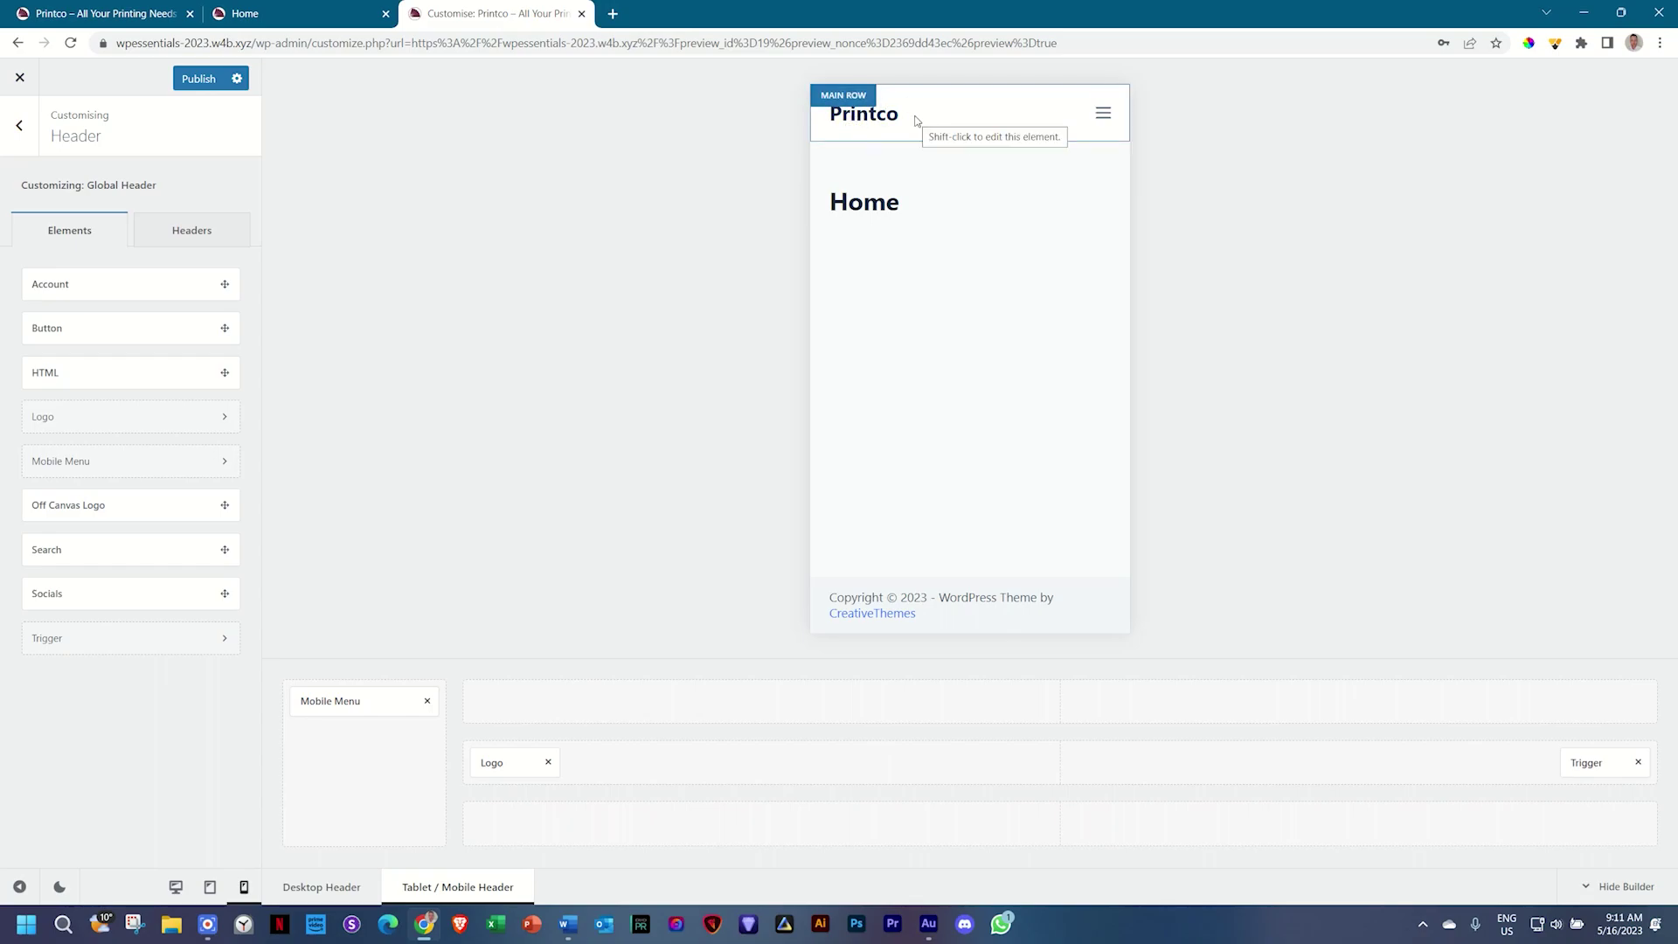
- Set the background of the desktop header's Main Row to Color 3 (#3A4F66) in its design settings
{"action": "left_click", "coordinate": [340, 884]}
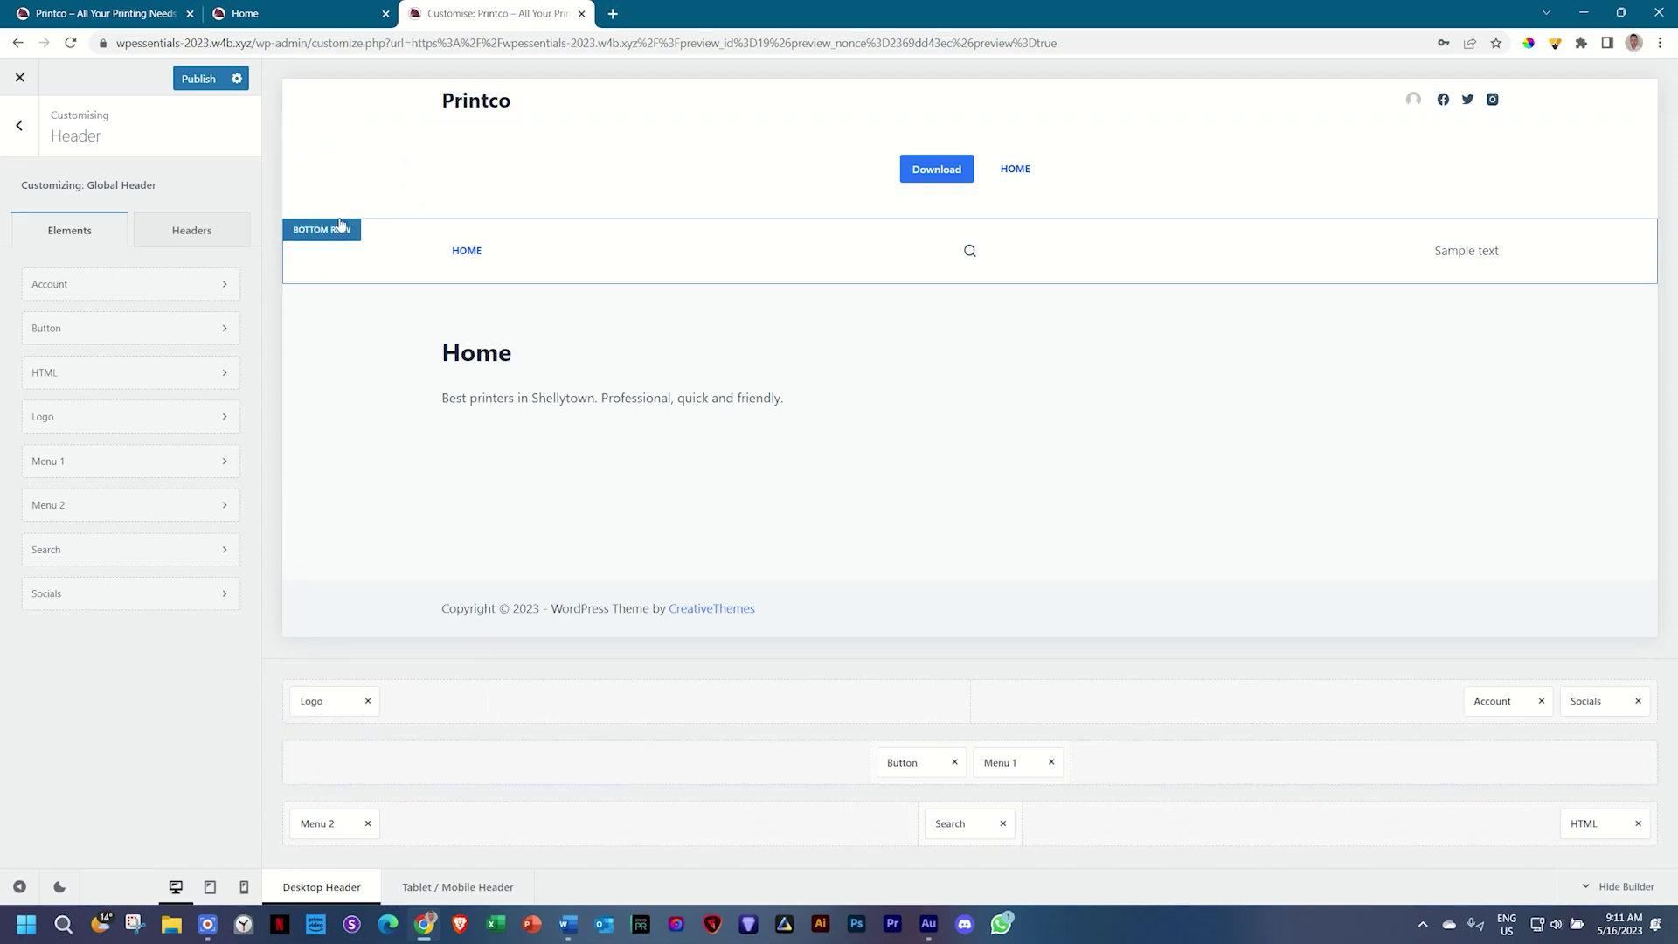
{"action": "left_click", "coordinate": [332, 133]}
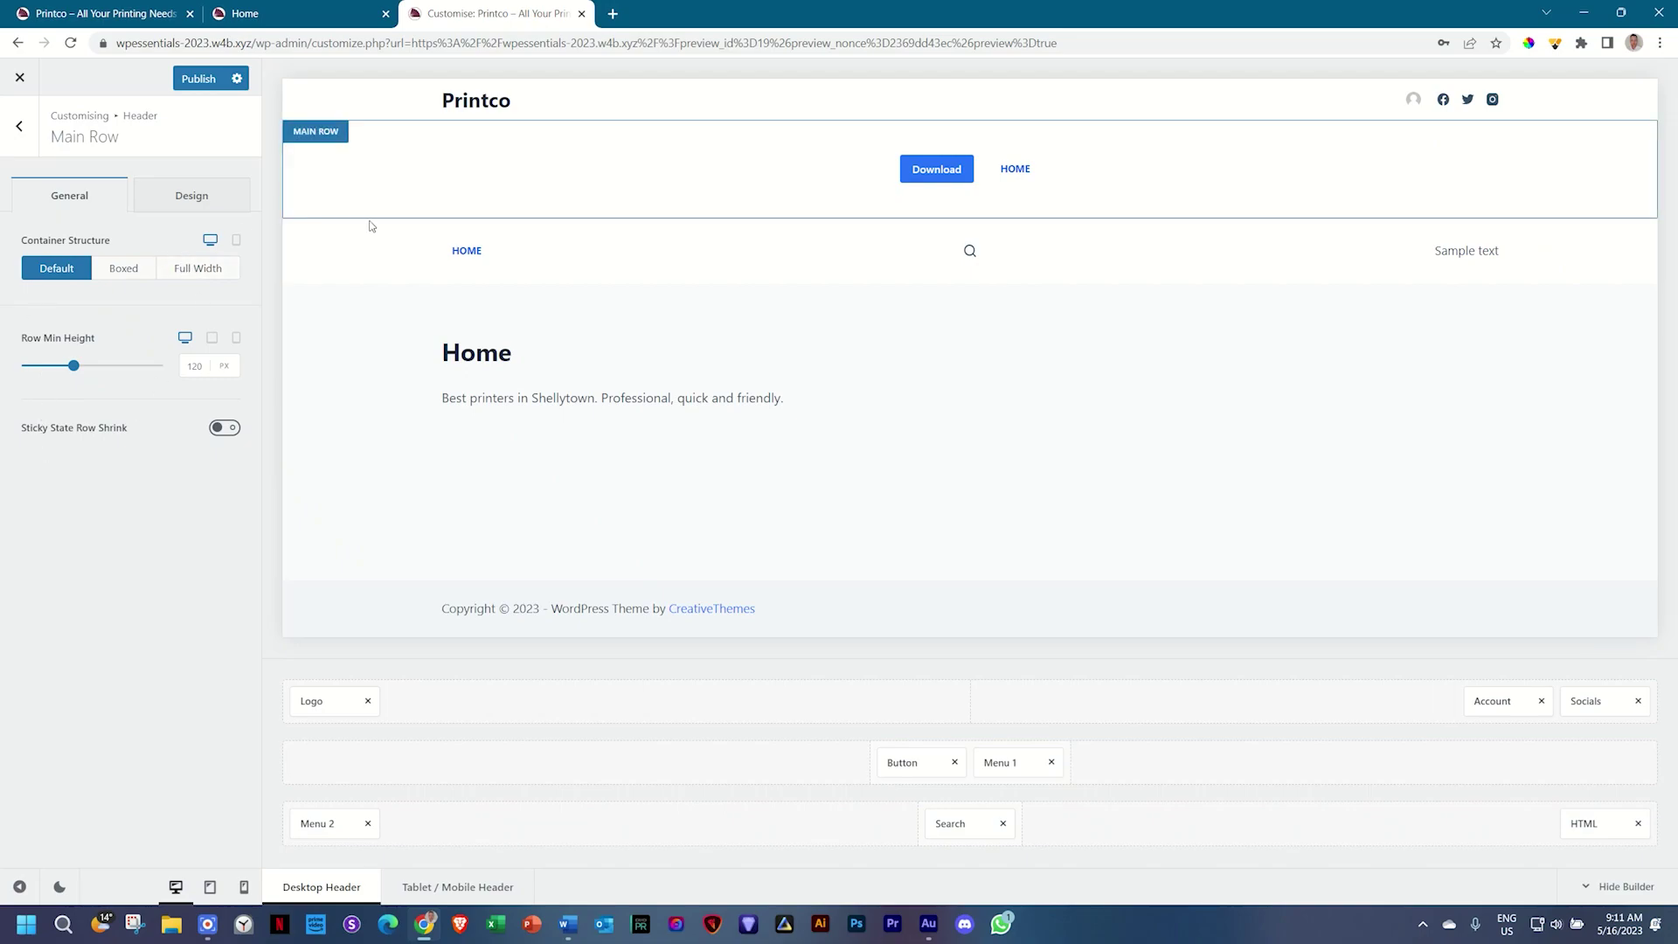
{"action": "left_click", "coordinate": [182, 209]}
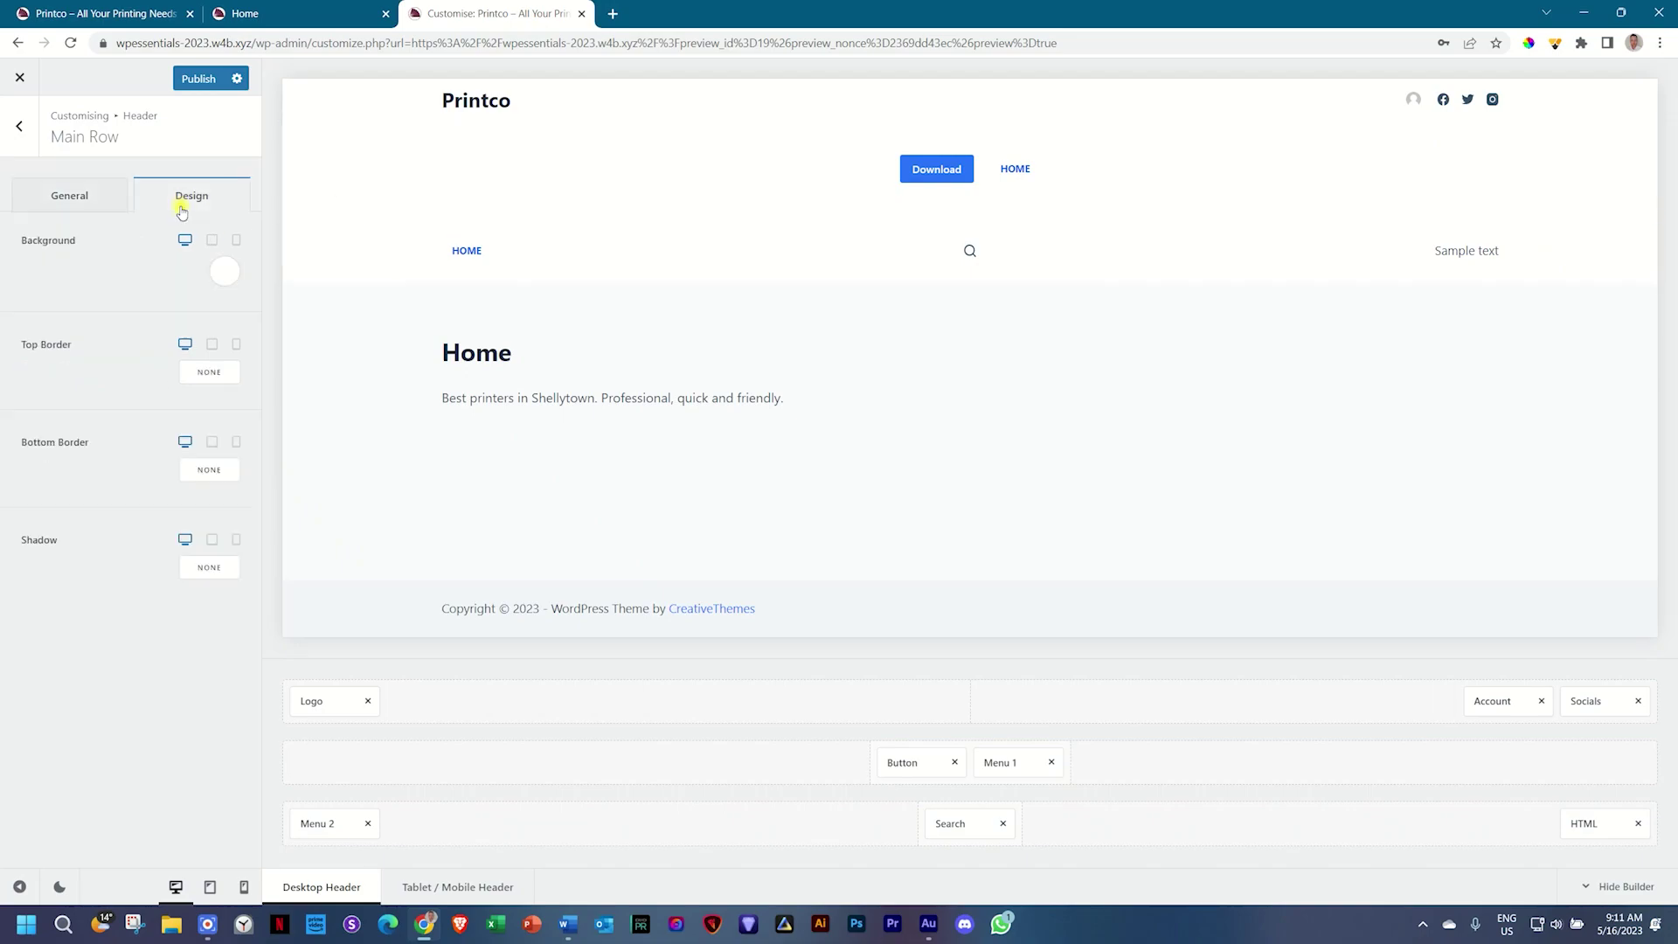
{"action": "left_click", "coordinate": [224, 272]}
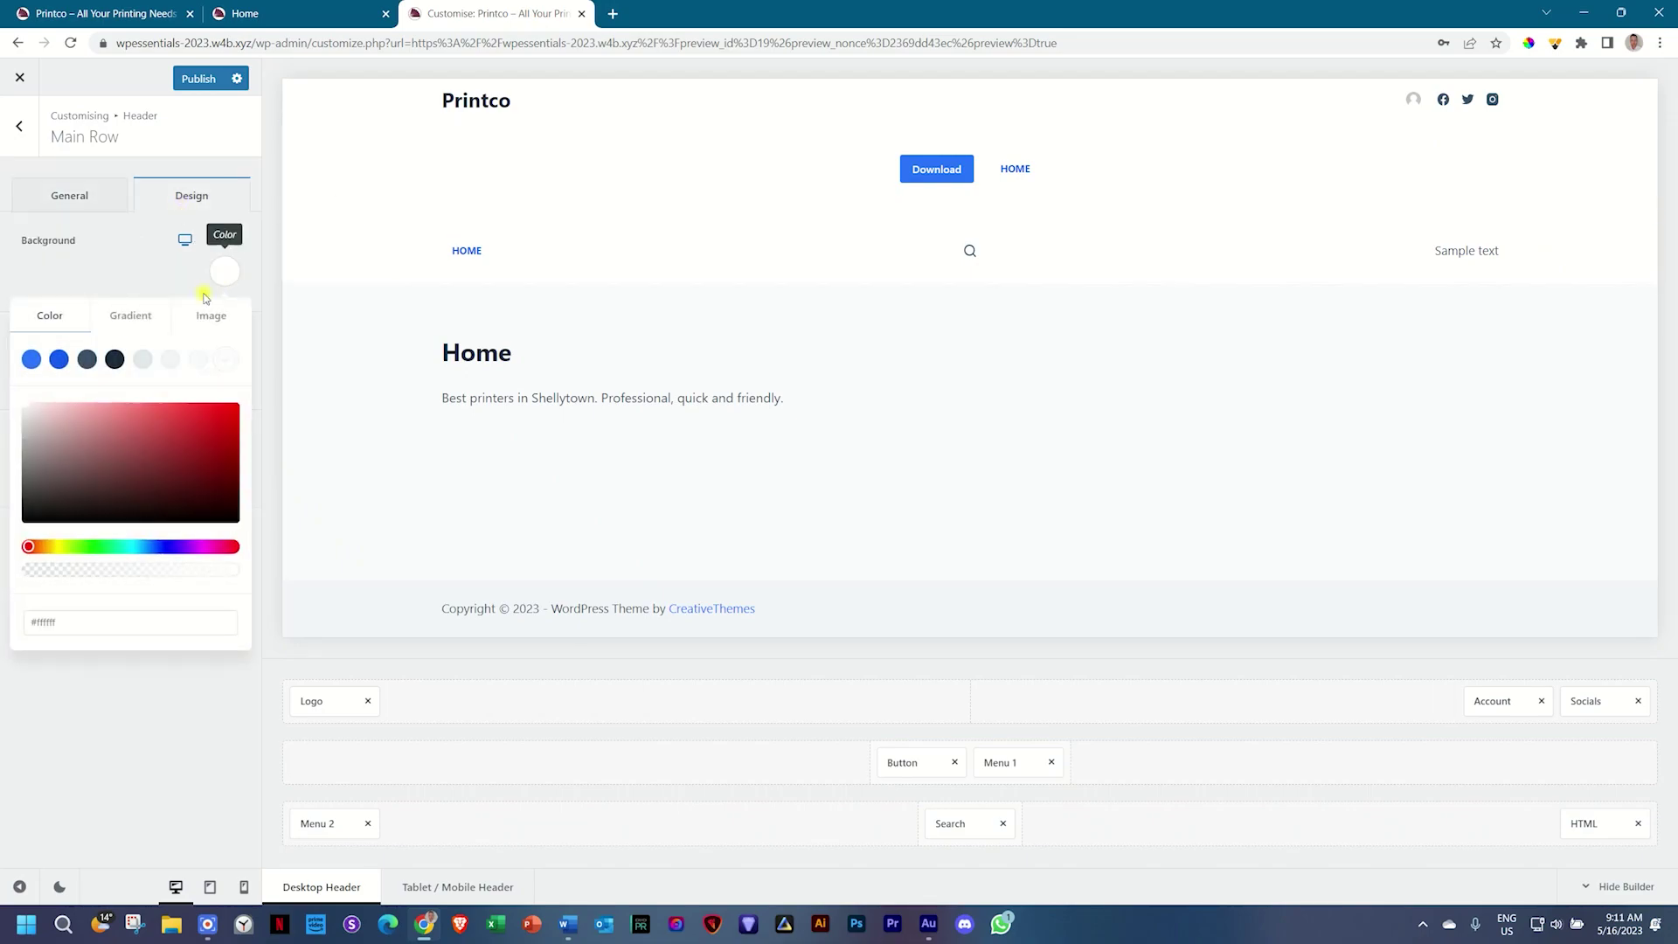
{"action": "left_click", "coordinate": [88, 360]}
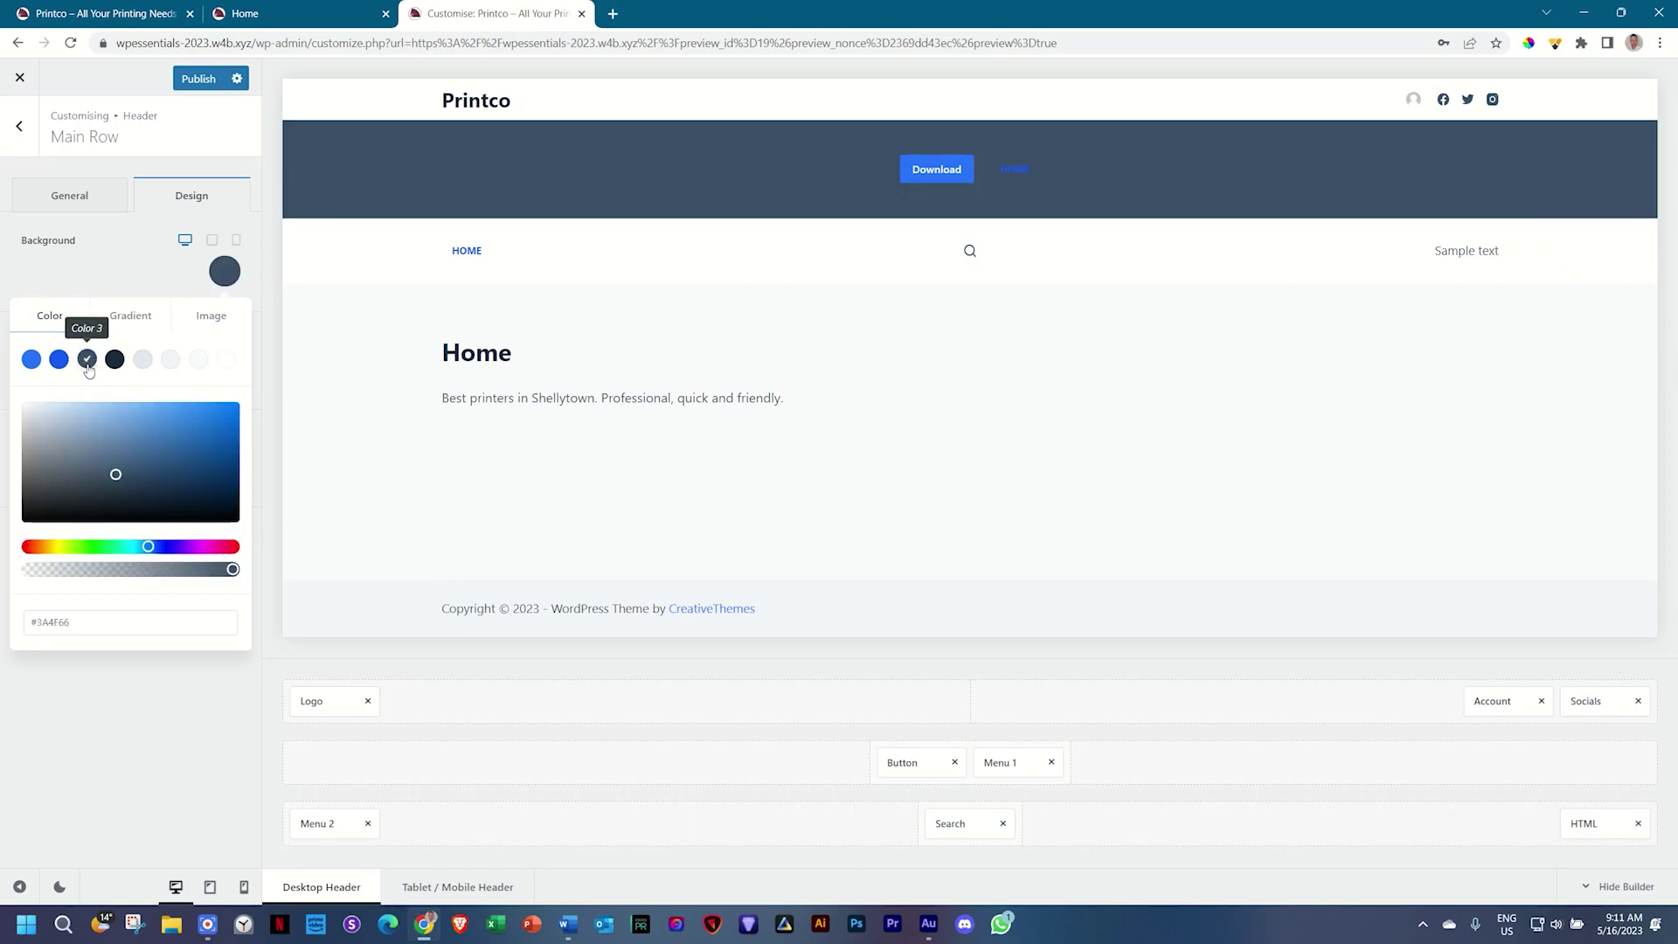
- Restore the Main Row's white background and return to the row's general settings
{"action": "left_click", "coordinate": [225, 361]}
{"action": "left_click", "coordinate": [224, 276]}
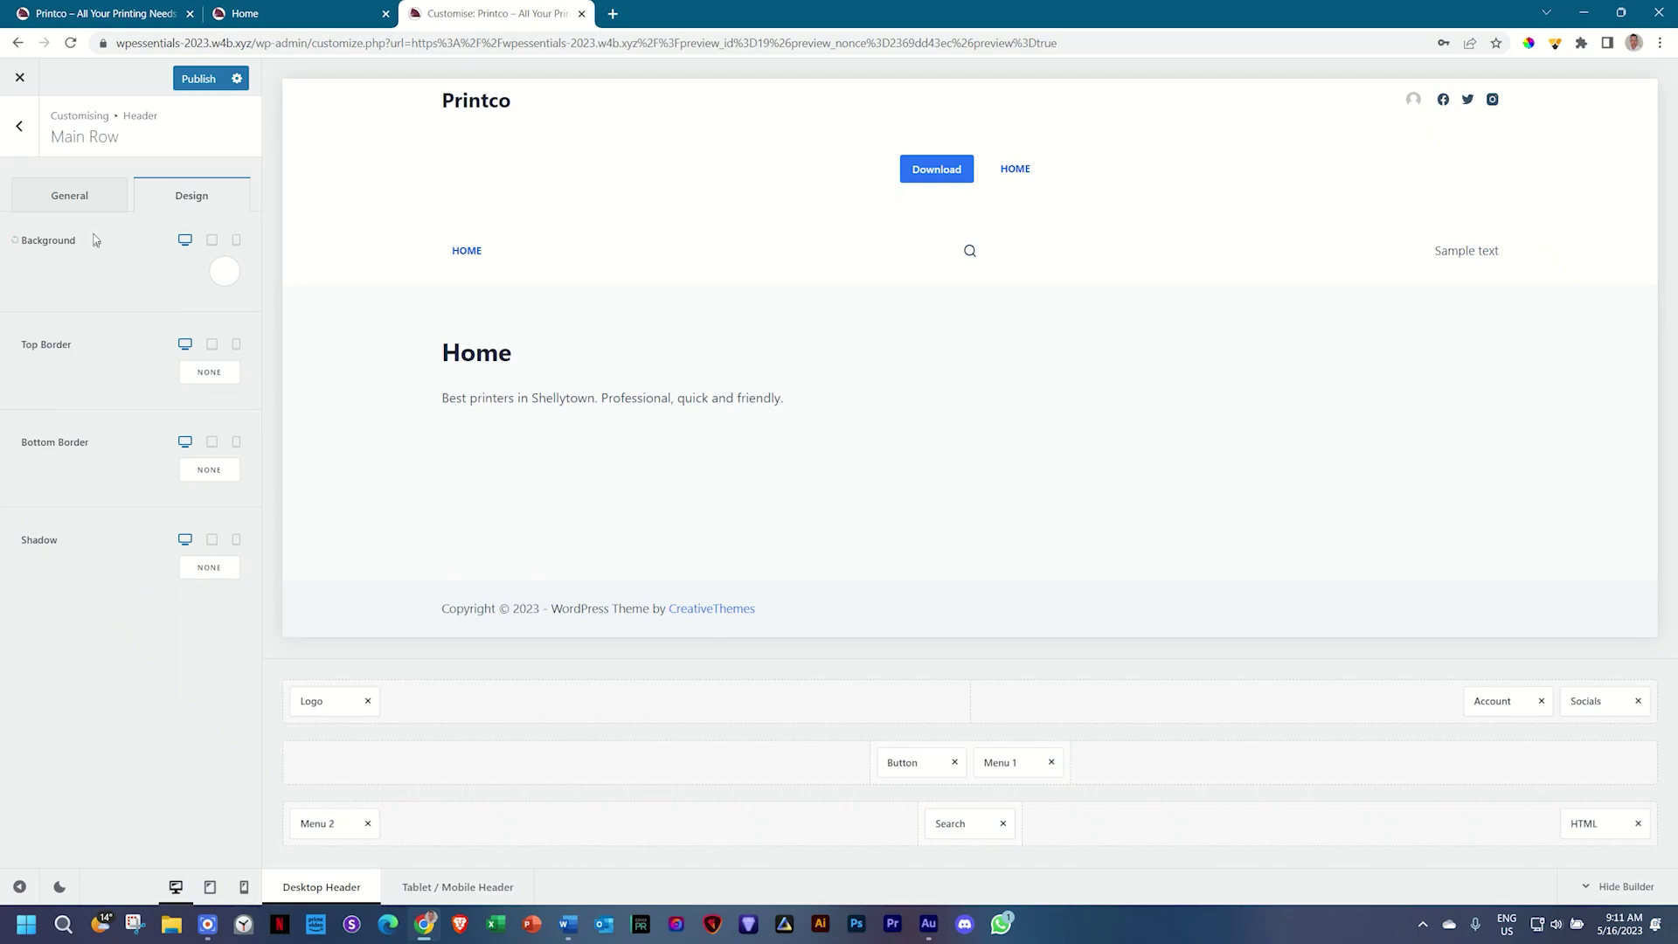
{"action": "left_click", "coordinate": [96, 205]}
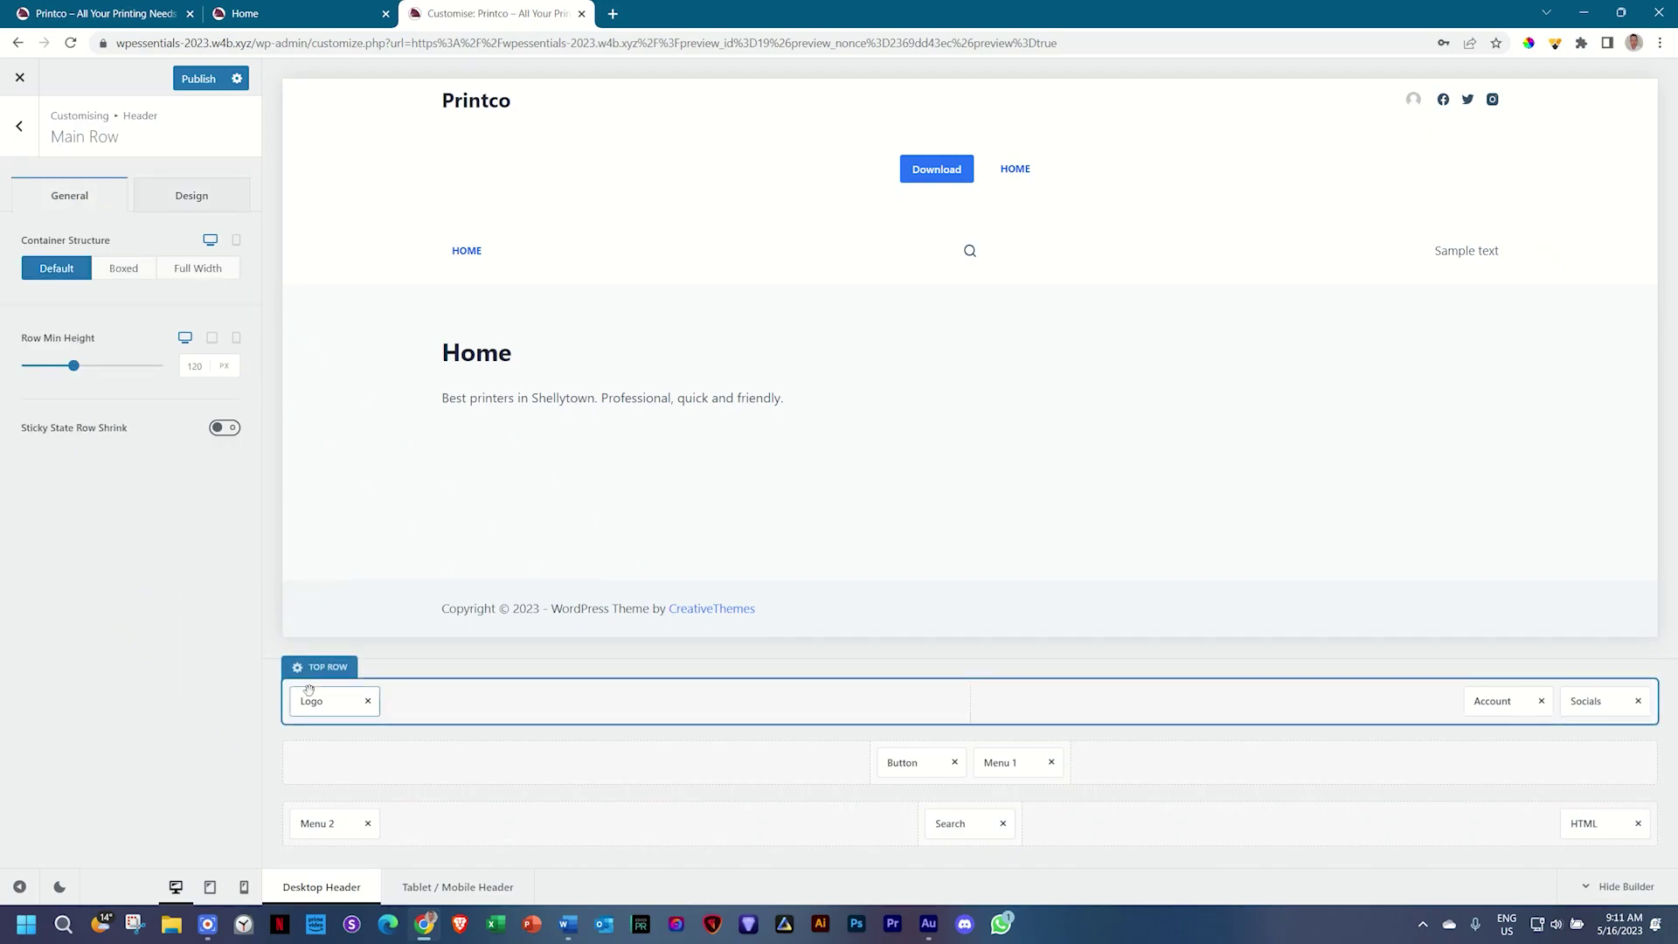
- Open the Offcanvas settings of the tablet/mobile header and reveal the off-canvas menu in the preview
{"action": "left_click", "coordinate": [448, 888]}
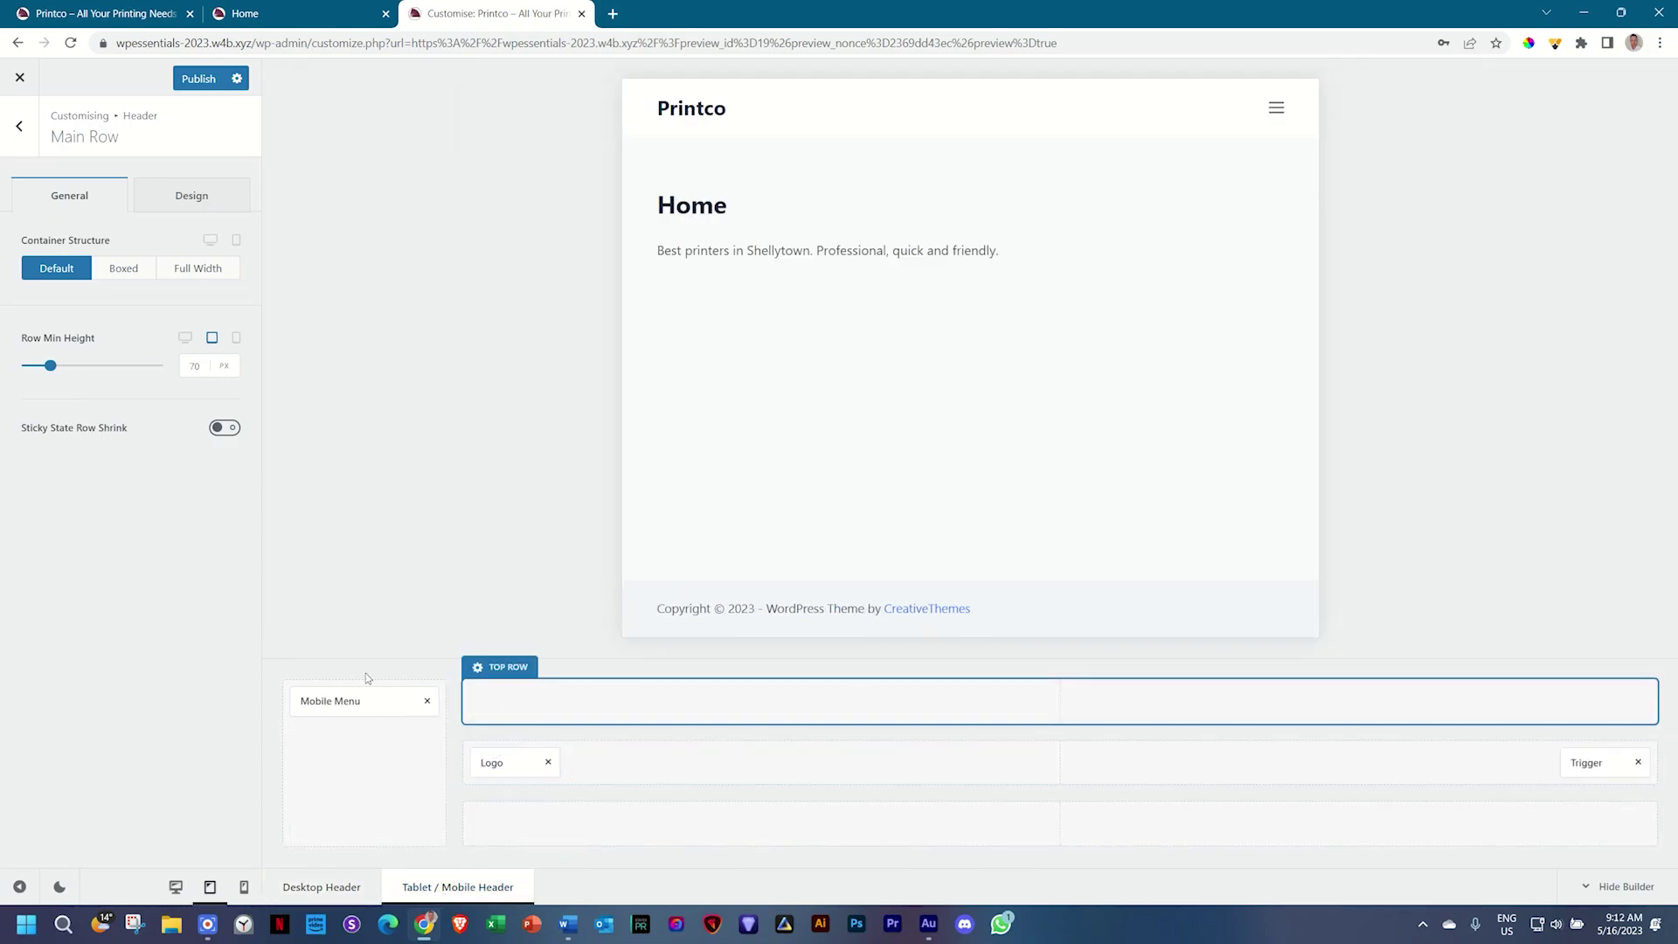
{"action": "left_click", "coordinate": [315, 670]}
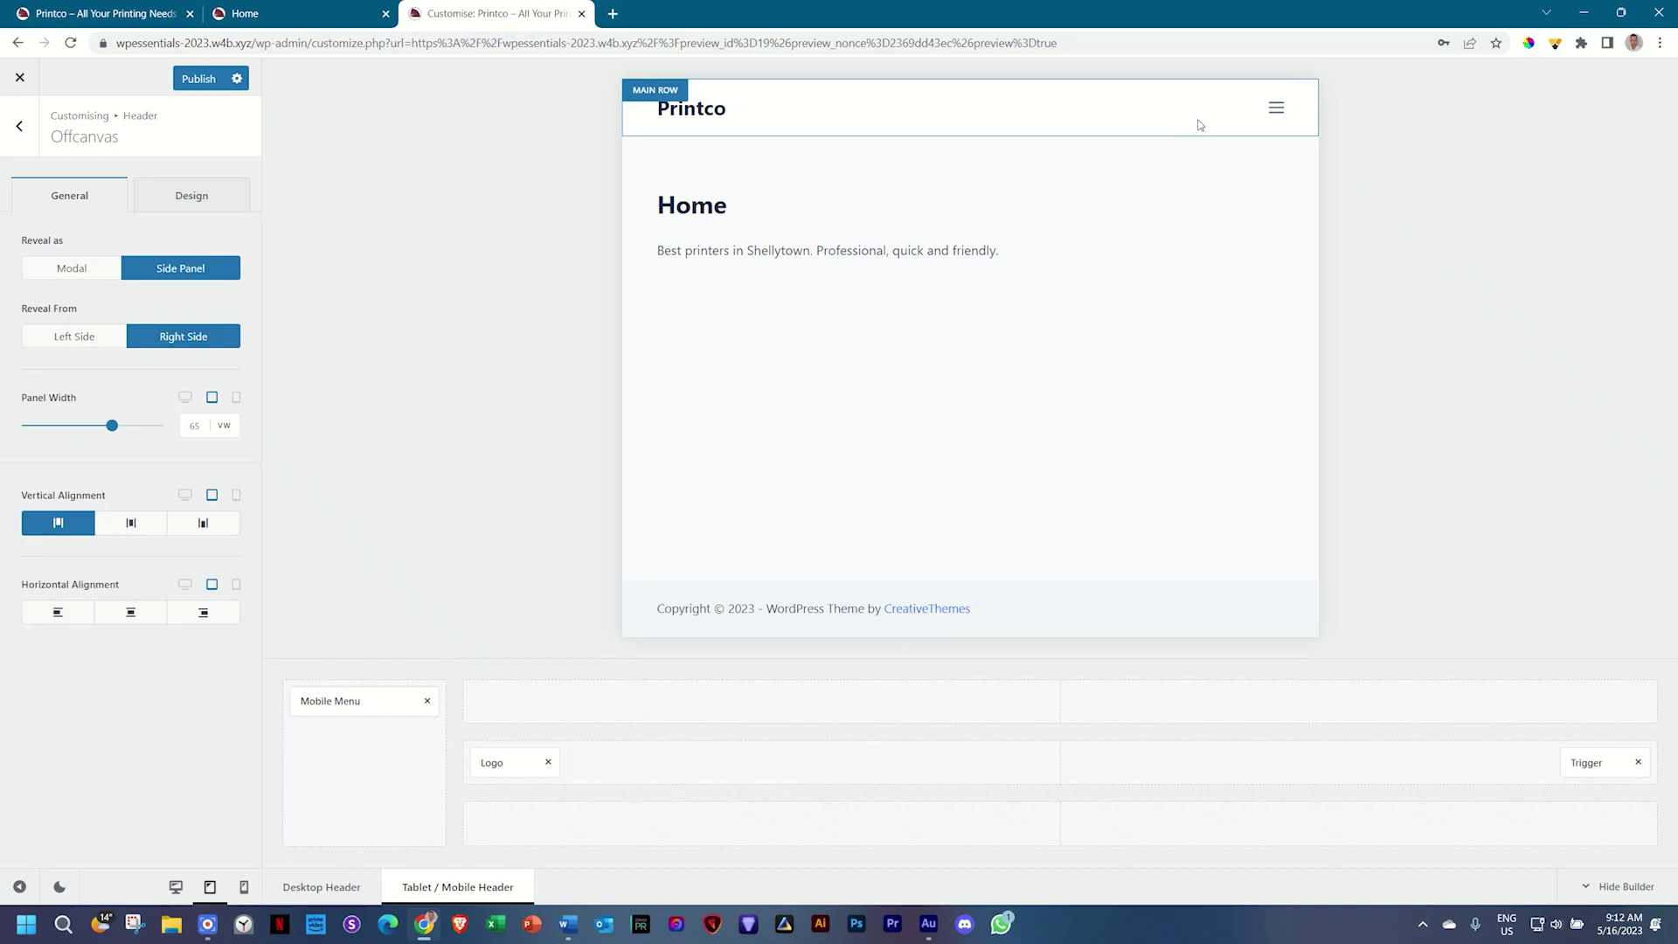
{"action": "left_click", "coordinate": [1274, 108]}
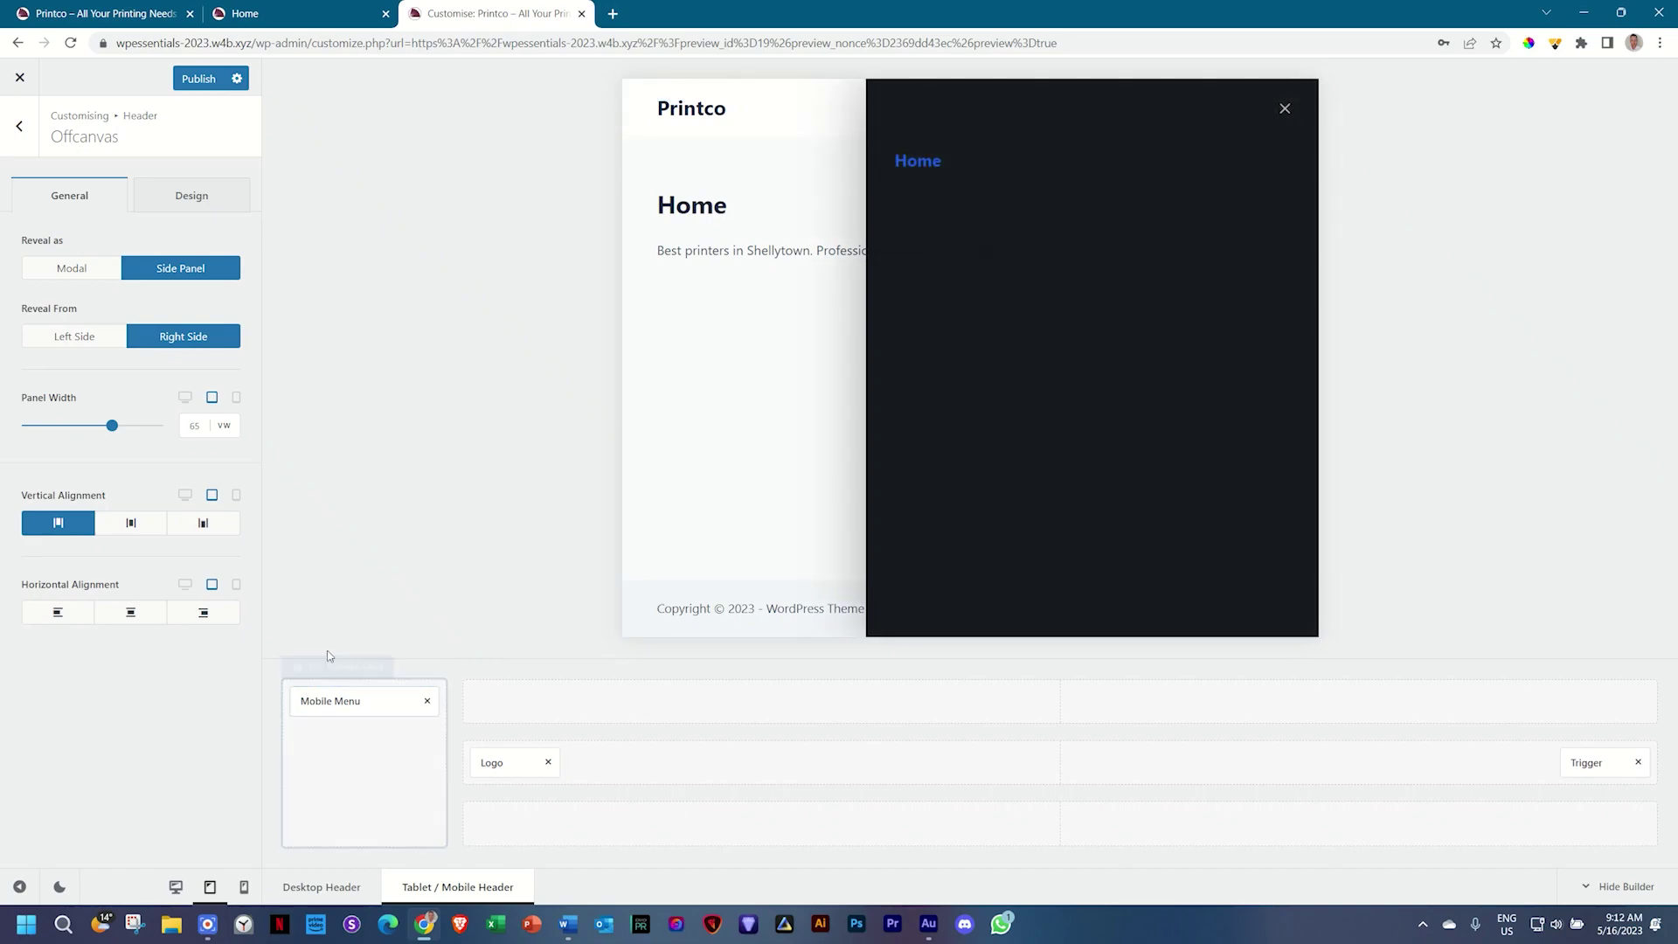
- Try revealing the off-canvas panel from the Left Side and as a Modal, restoring Side Panel from the Right Side
{"action": "left_click", "coordinate": [75, 339]}
{"action": "left_click", "coordinate": [187, 339]}
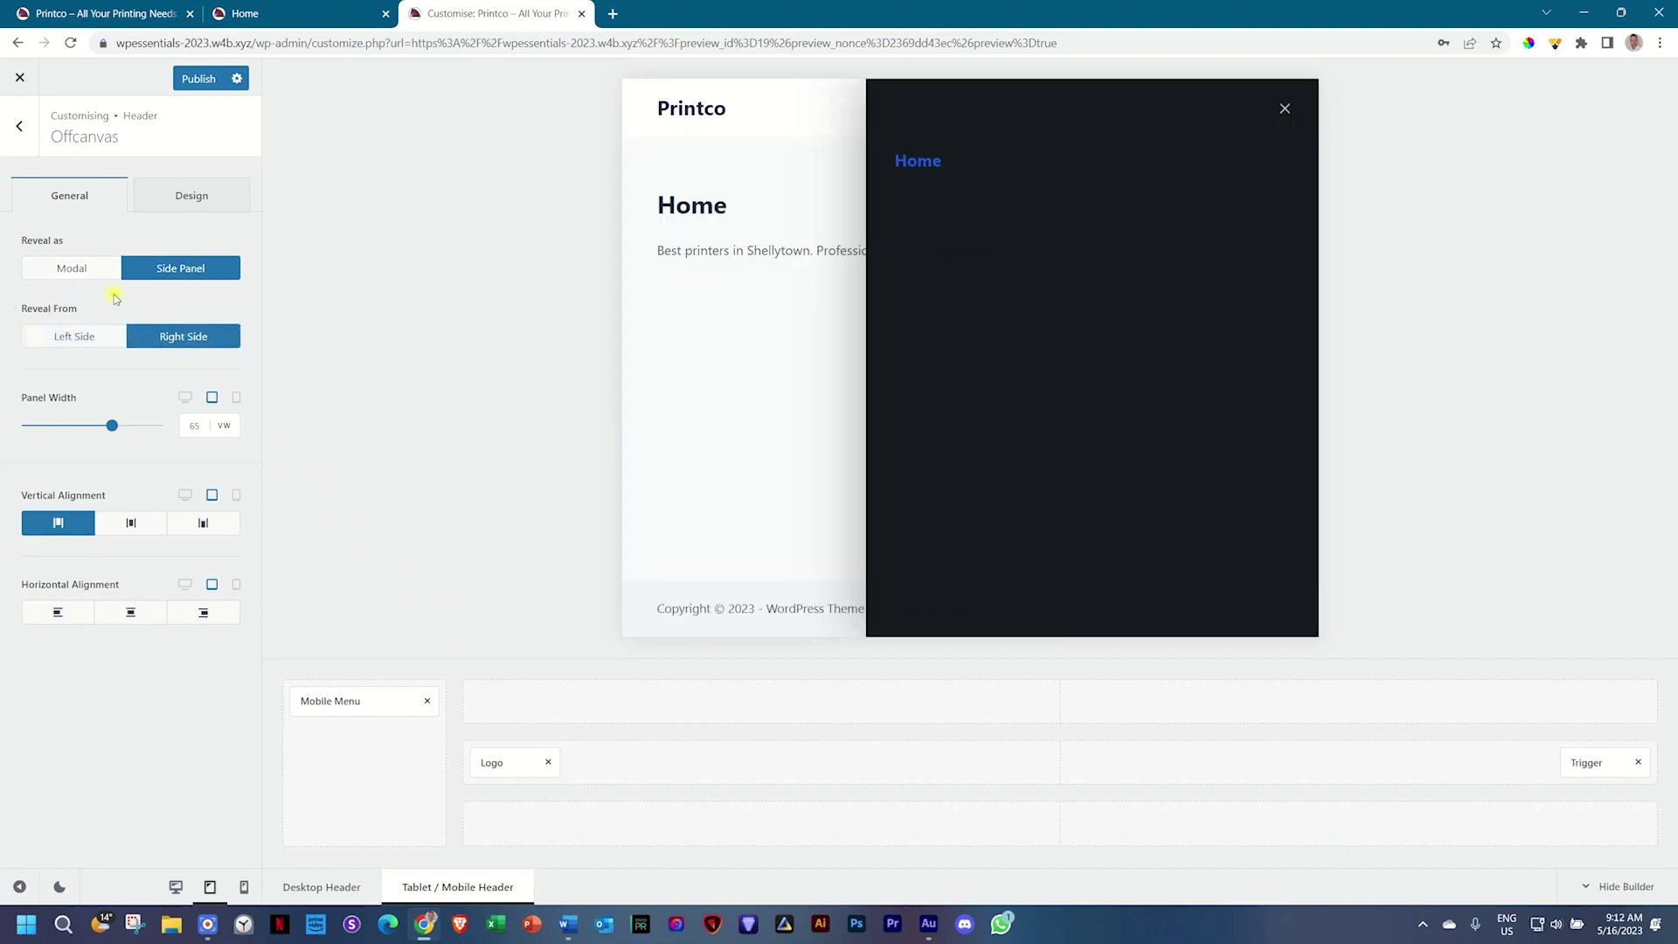
{"action": "left_click", "coordinate": [87, 271]}
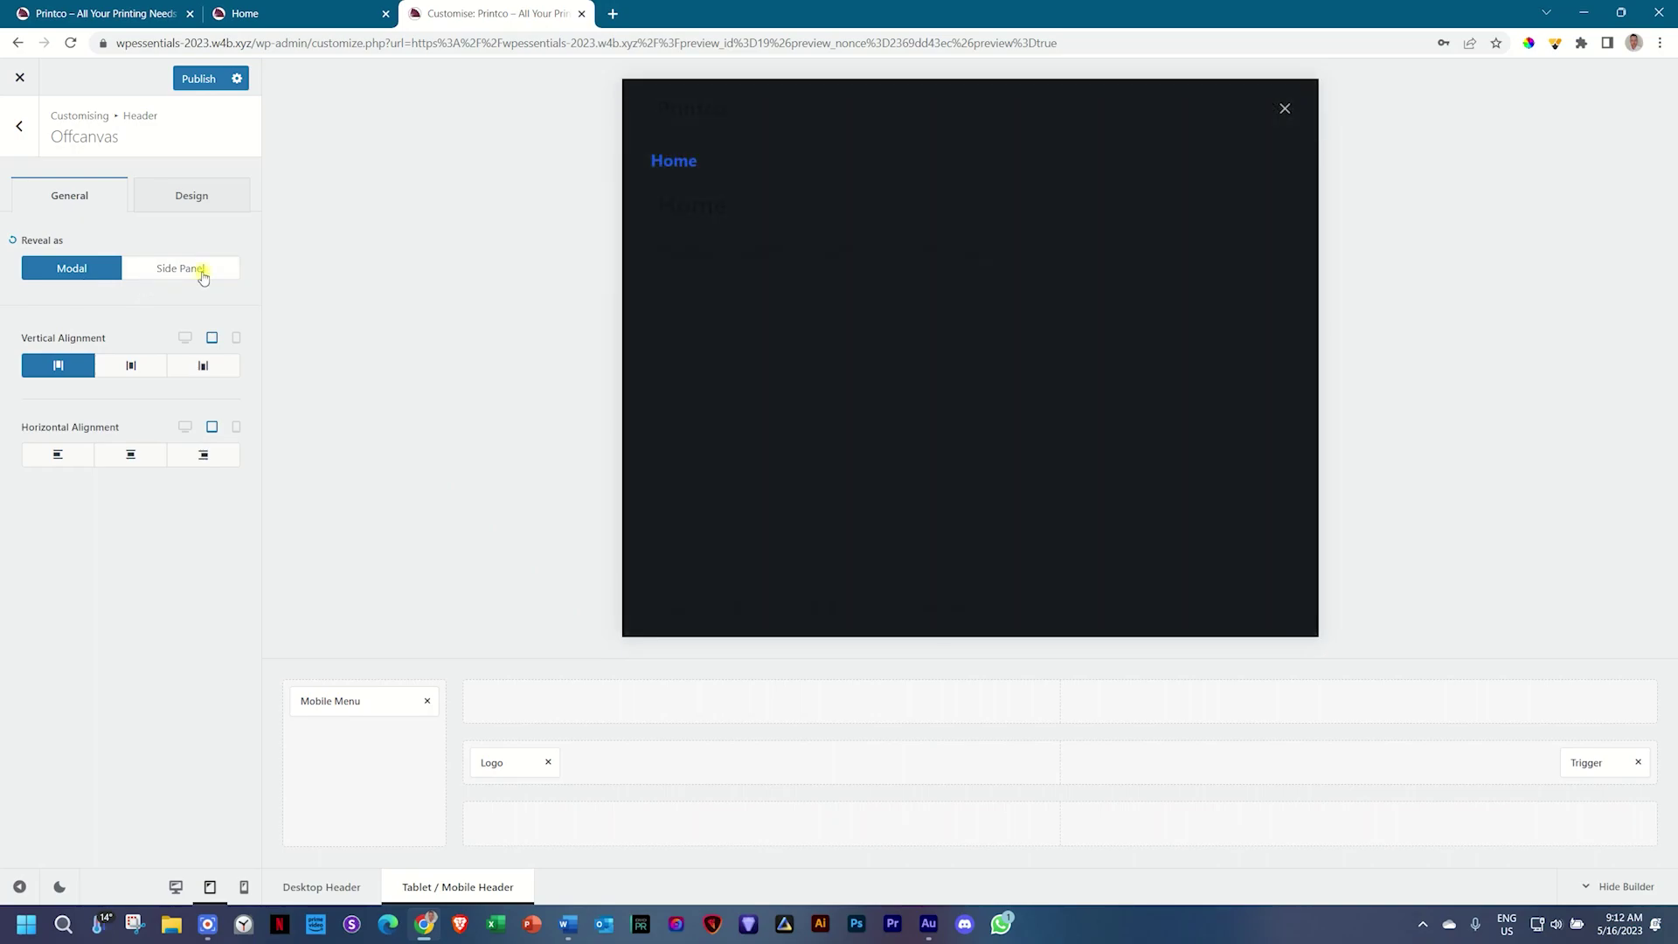
{"action": "left_click", "coordinate": [203, 276]}
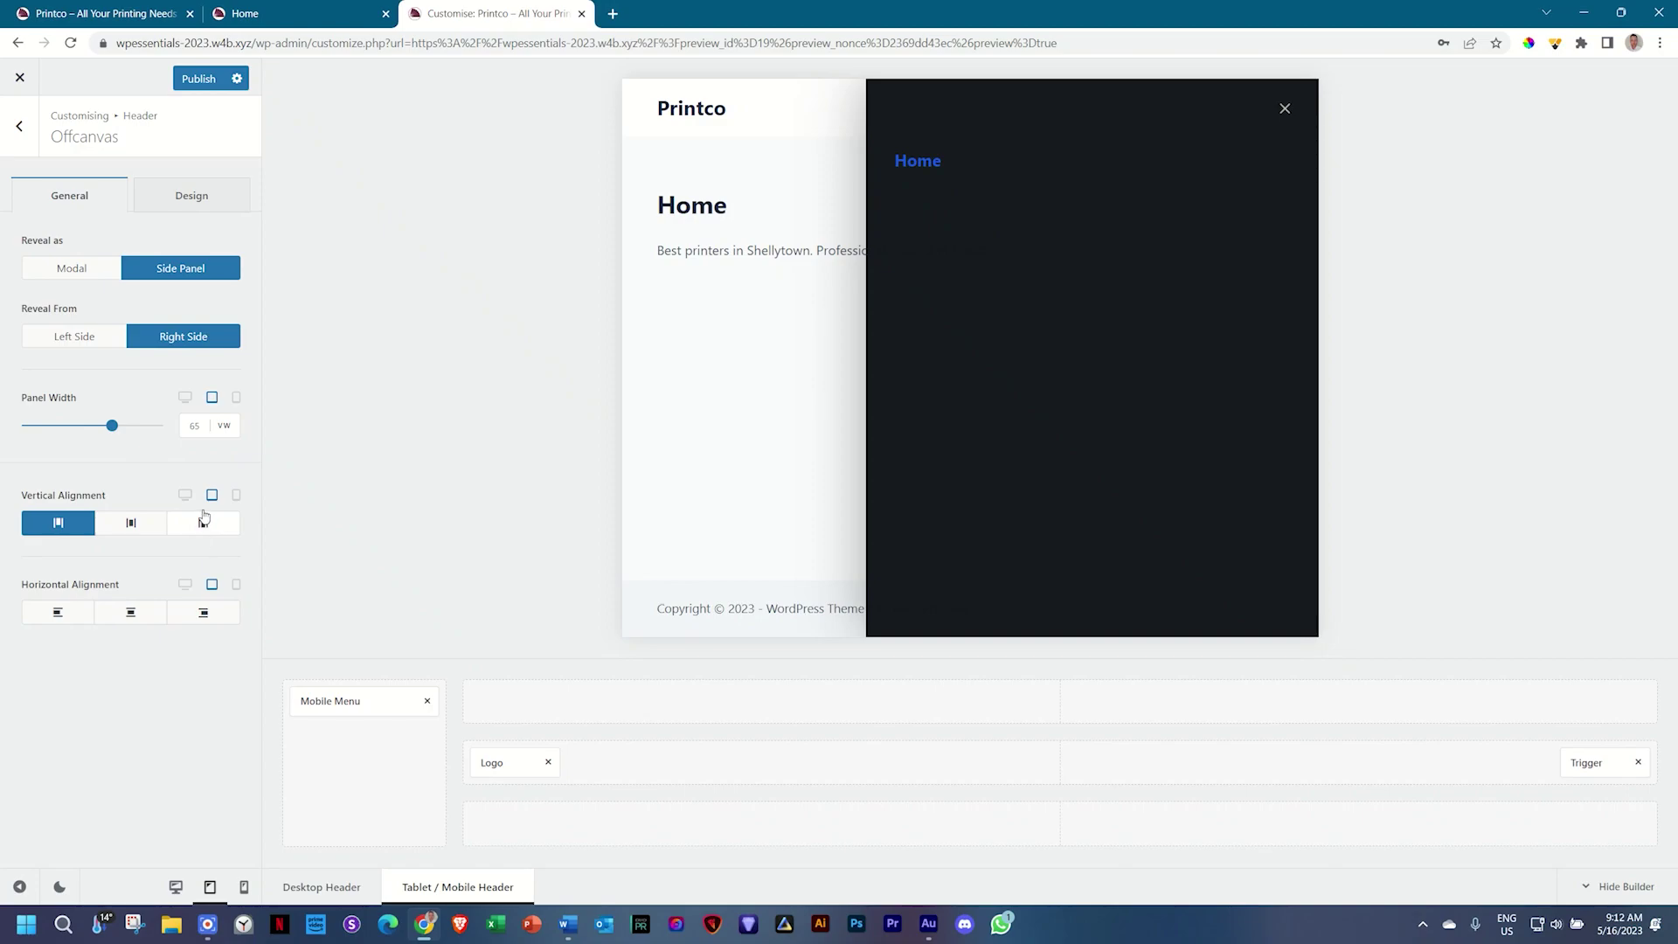
- Set the off-canvas panel to reveal from the Left Side, and reset that option to its default
{"action": "left_click", "coordinate": [61, 340]}
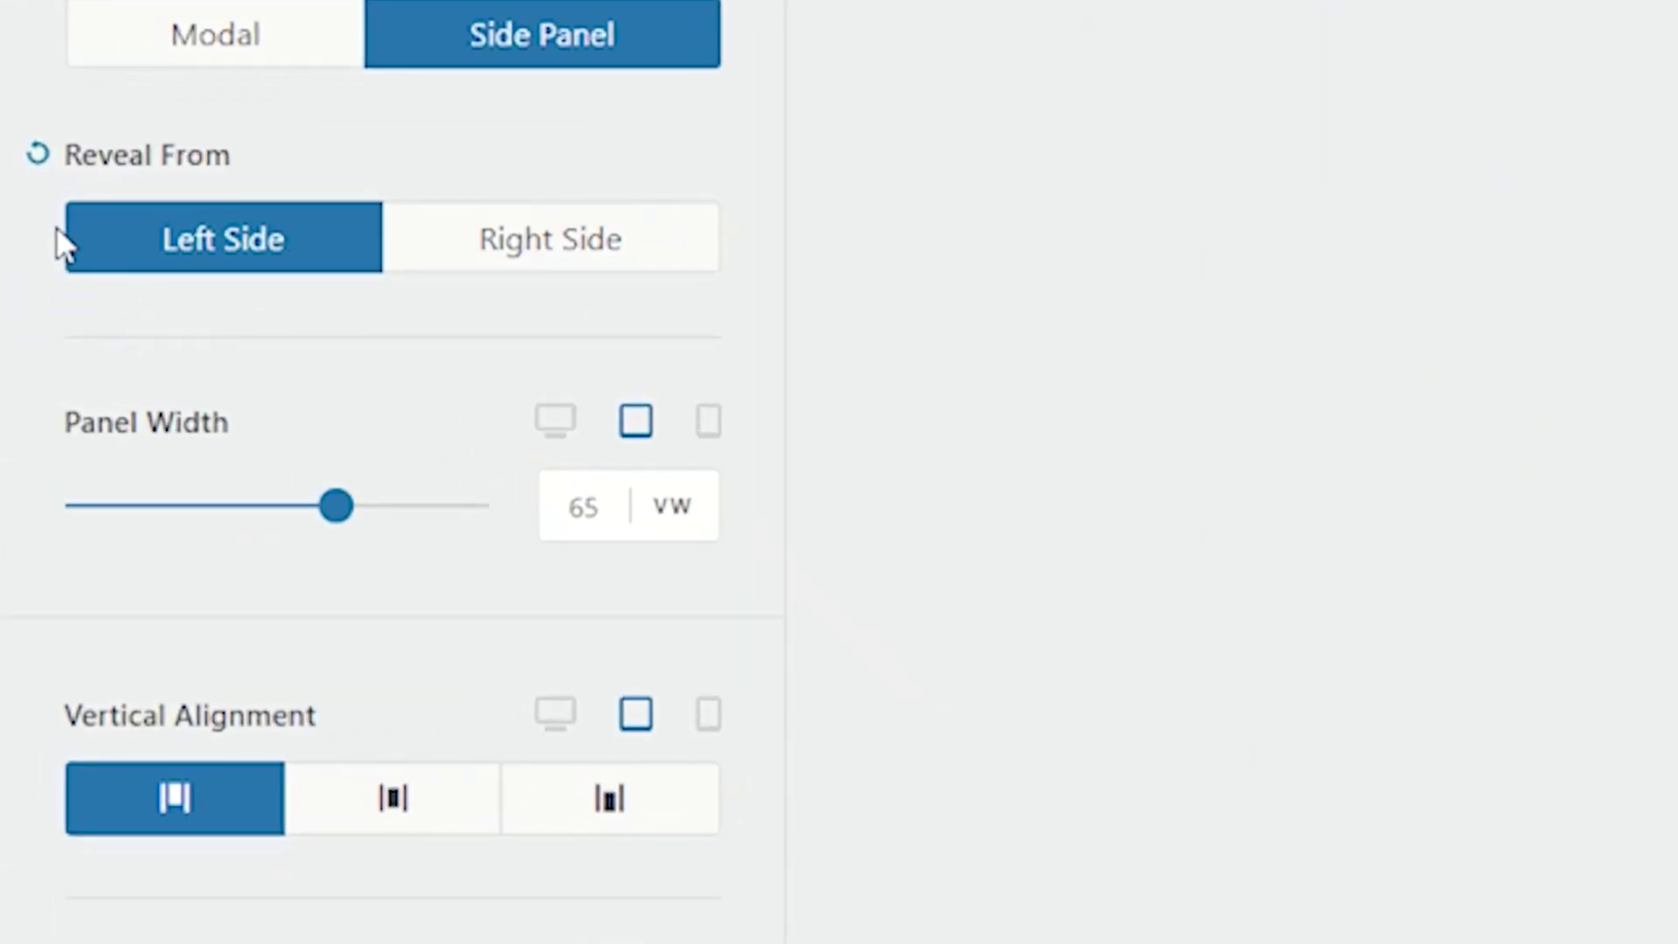
{"action": "left_click", "coordinate": [37, 156]}
{"action": "mouse_move", "coordinate": [39, 159]}
{"action": "left_click", "coordinate": [37, 157]}
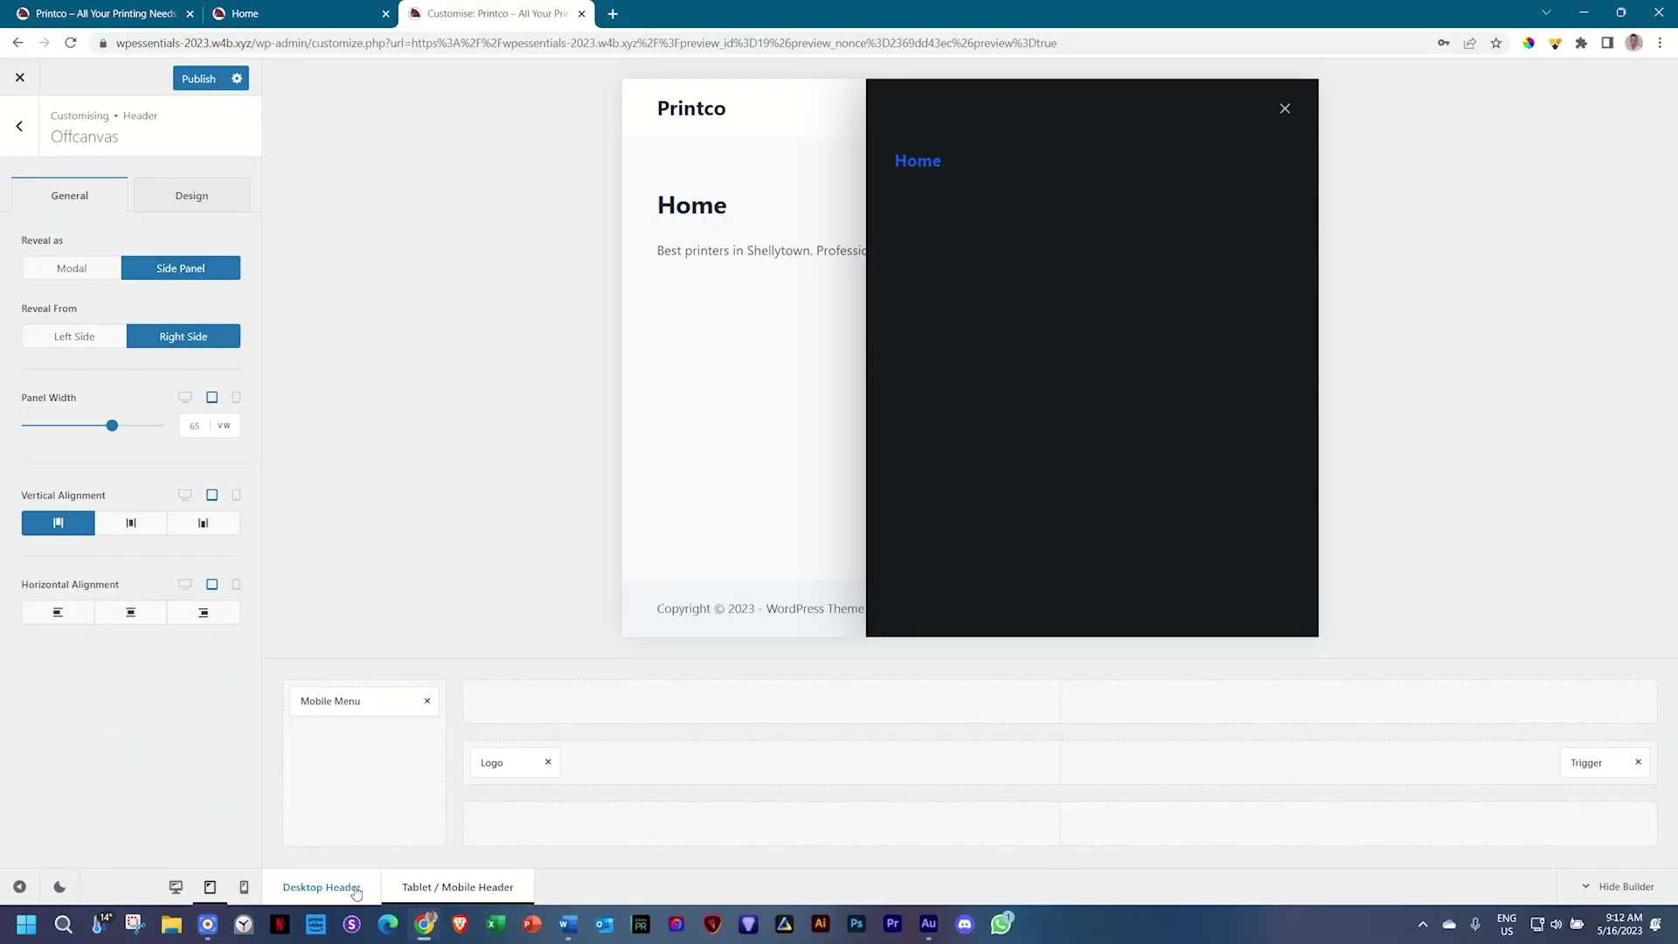
- Remove the Logo, Account, Socials, Button, Menu 1, Menu 2, Search and HTML elements from the desktop header
{"action": "left_click", "coordinate": [356, 888]}
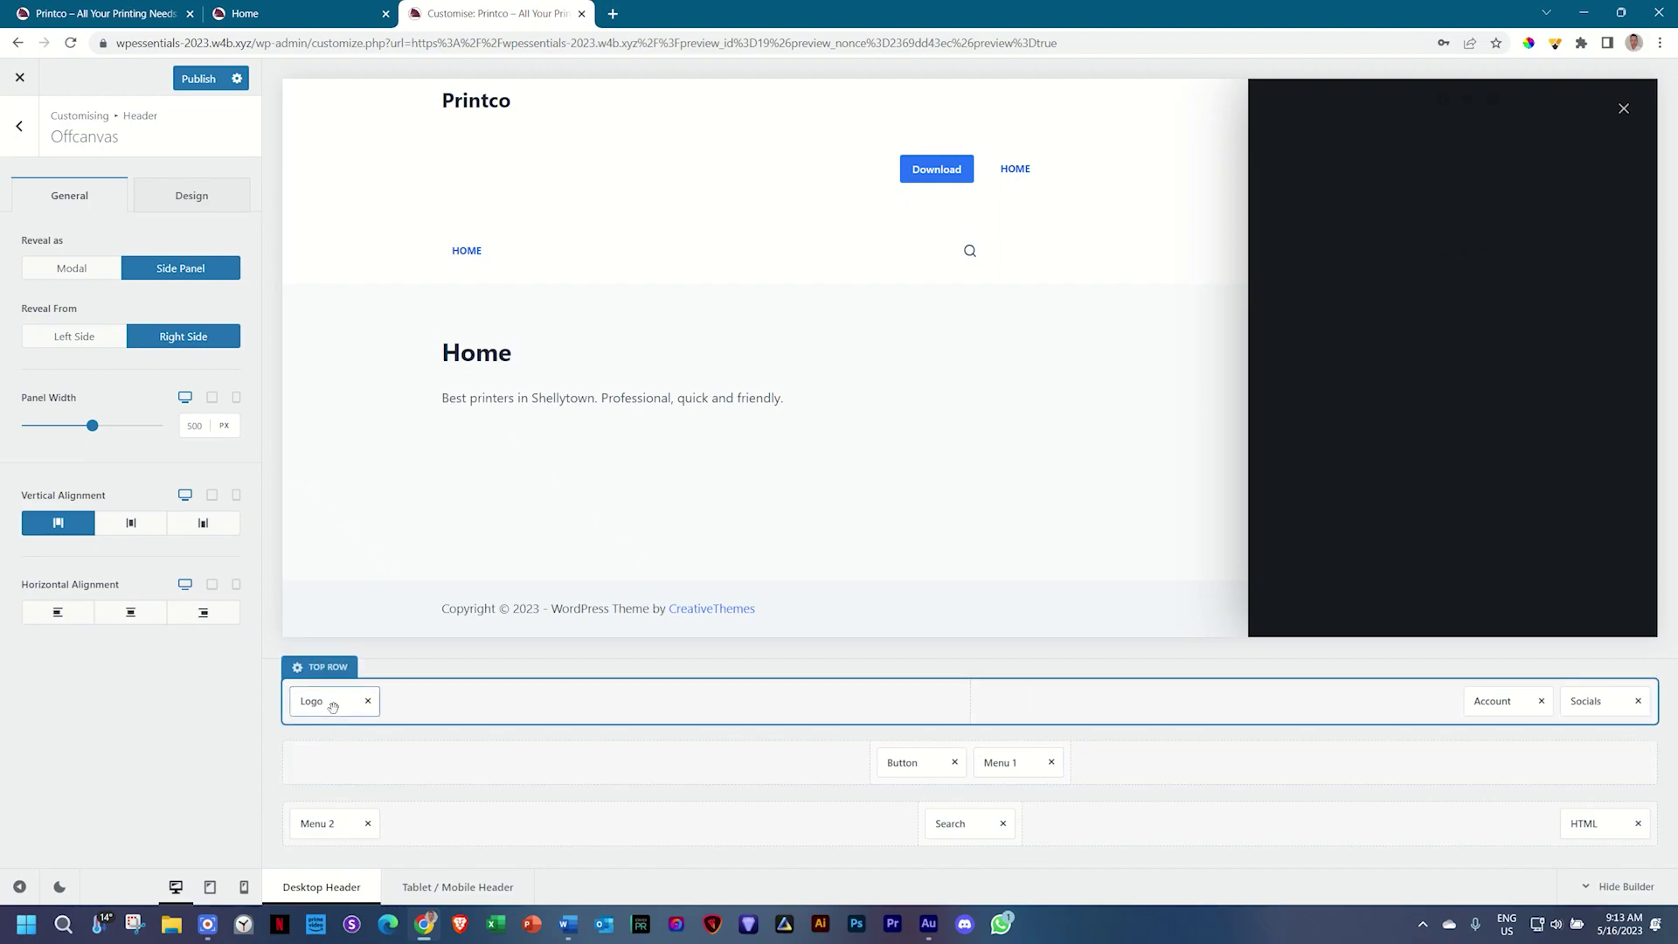
{"action": "left_click", "coordinate": [367, 700]}
{"action": "left_click", "coordinate": [1542, 701]}
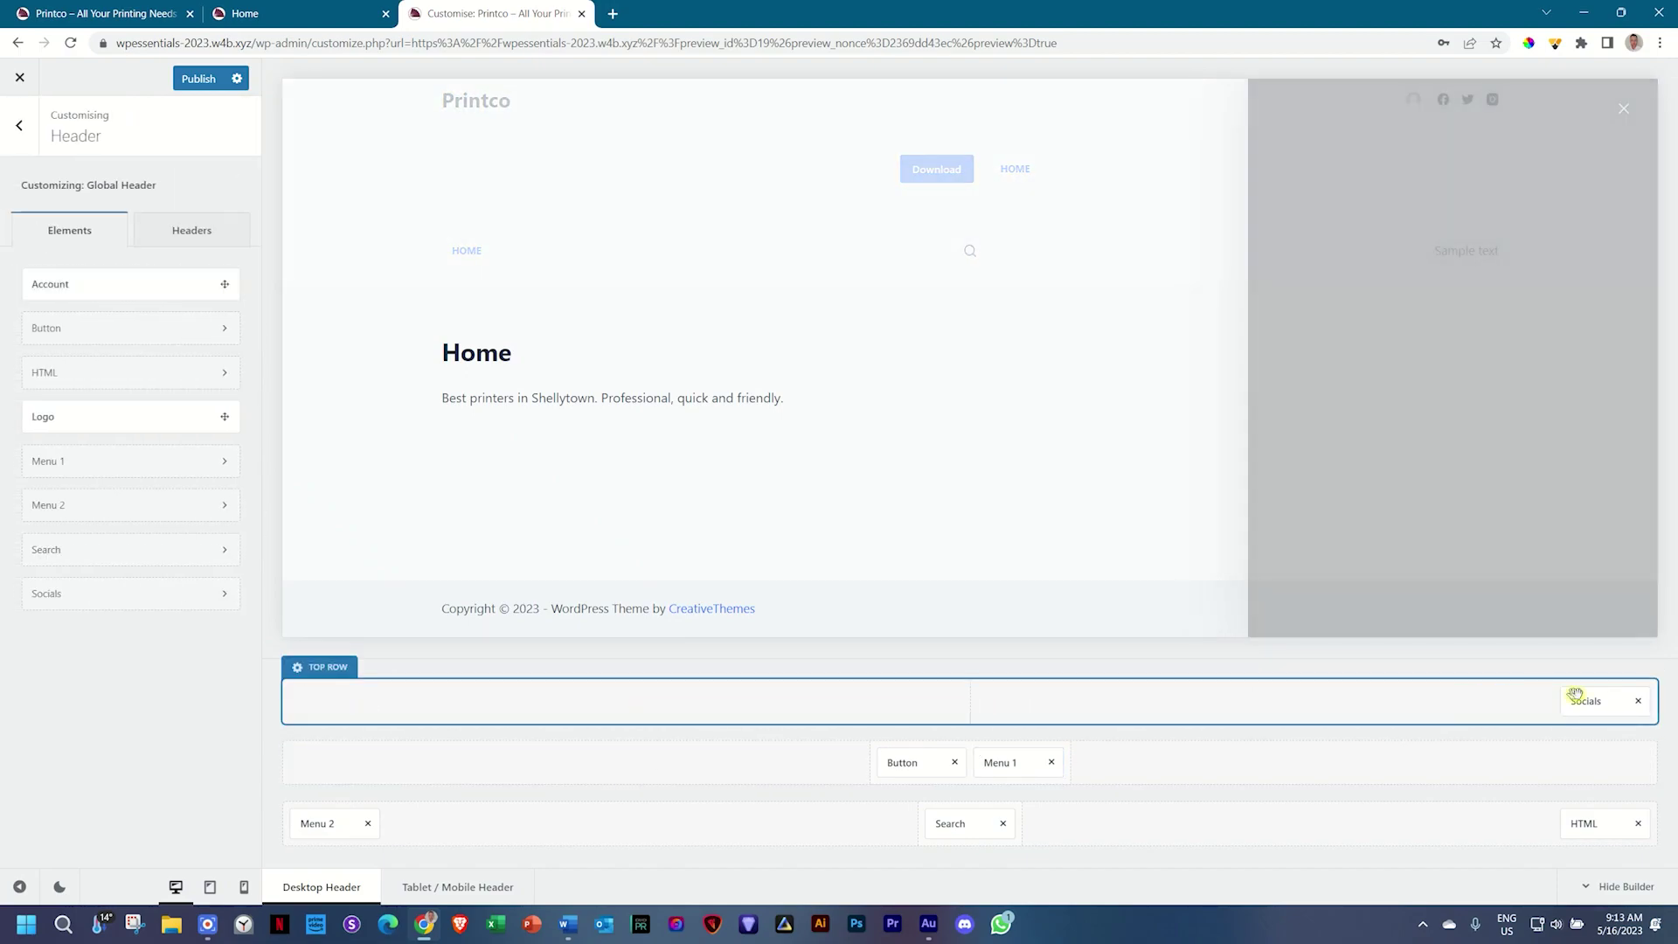
{"action": "left_click", "coordinate": [1637, 701]}
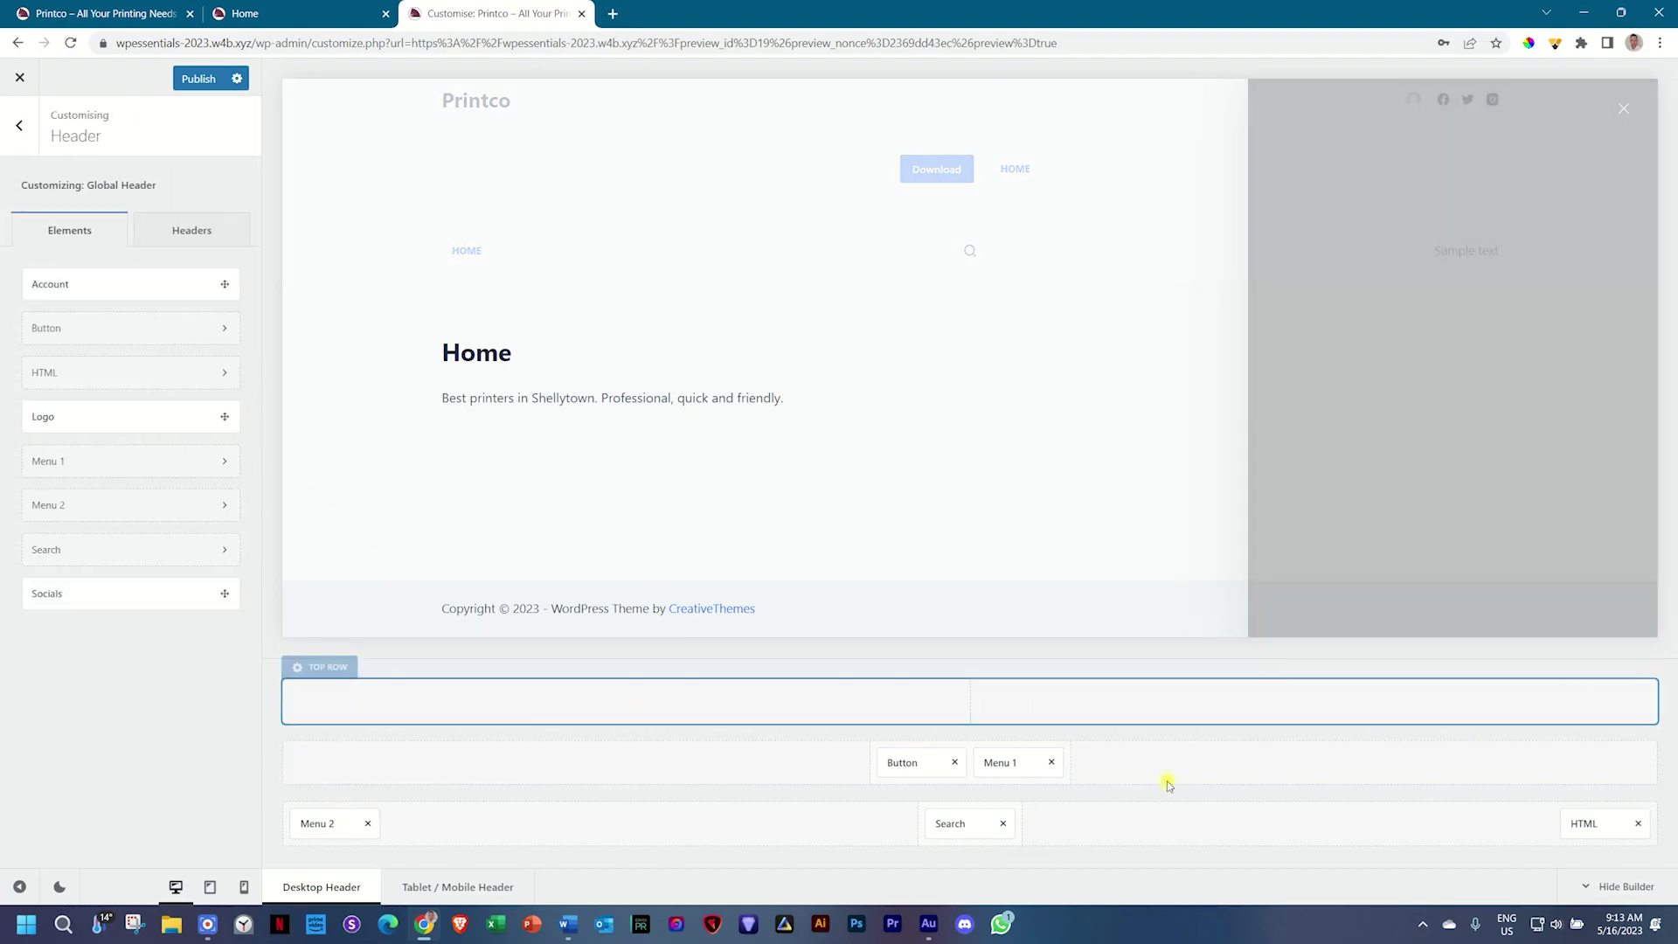
{"action": "left_click", "coordinate": [954, 762]}
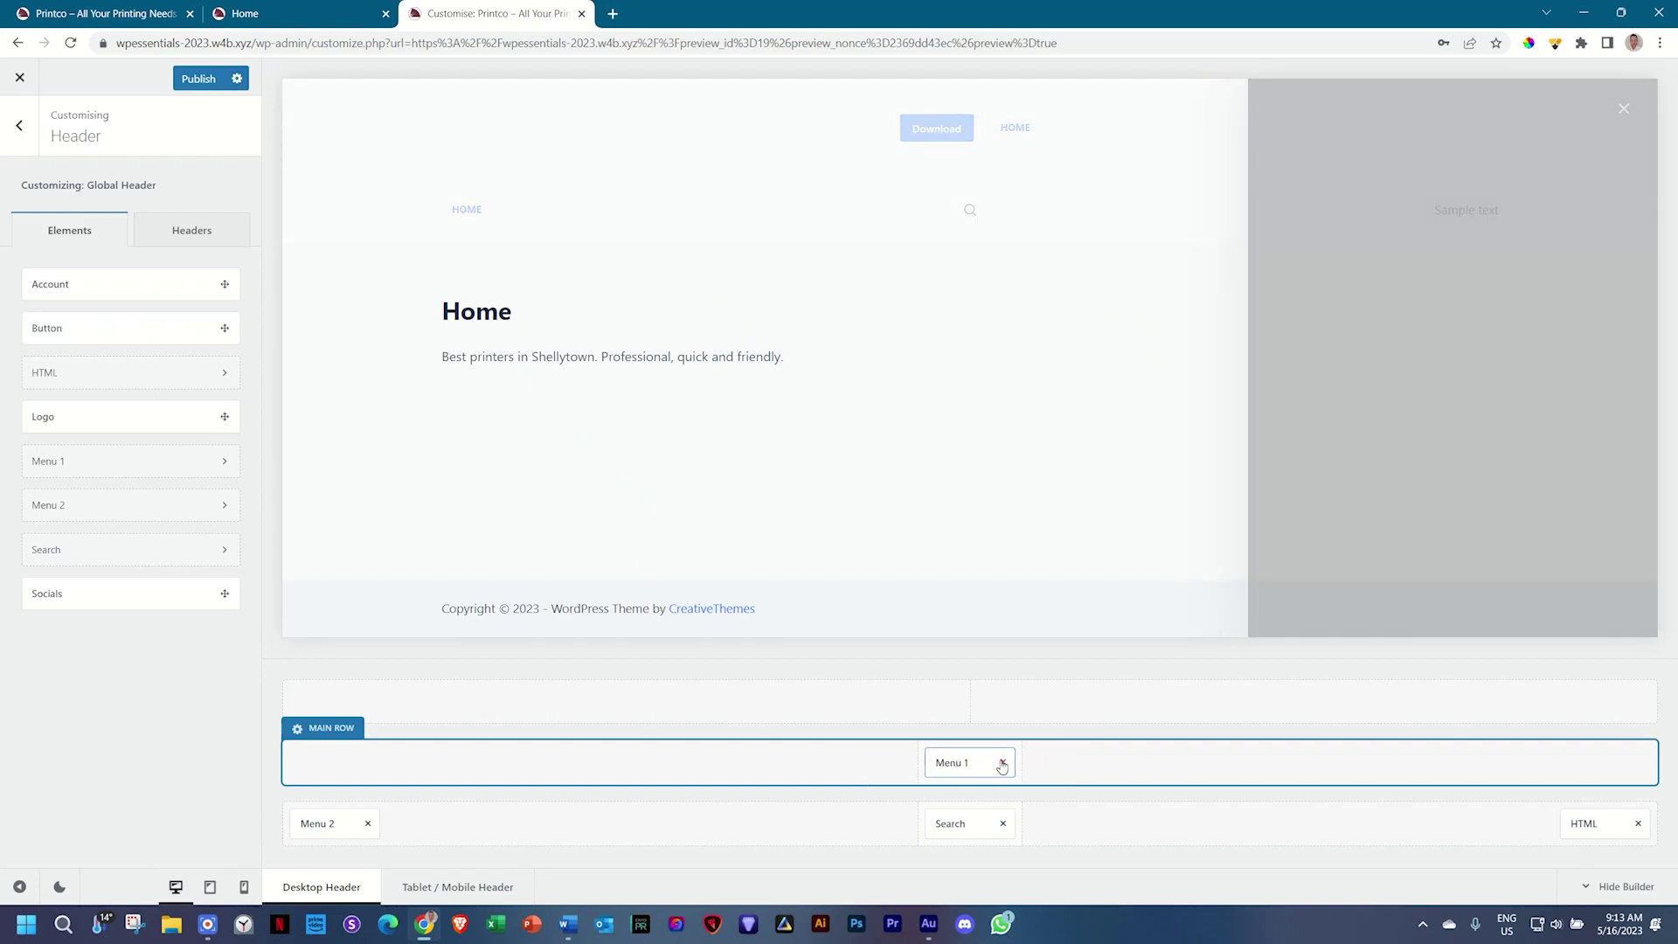
{"action": "left_click", "coordinate": [1001, 762]}
{"action": "left_click", "coordinate": [368, 823]}
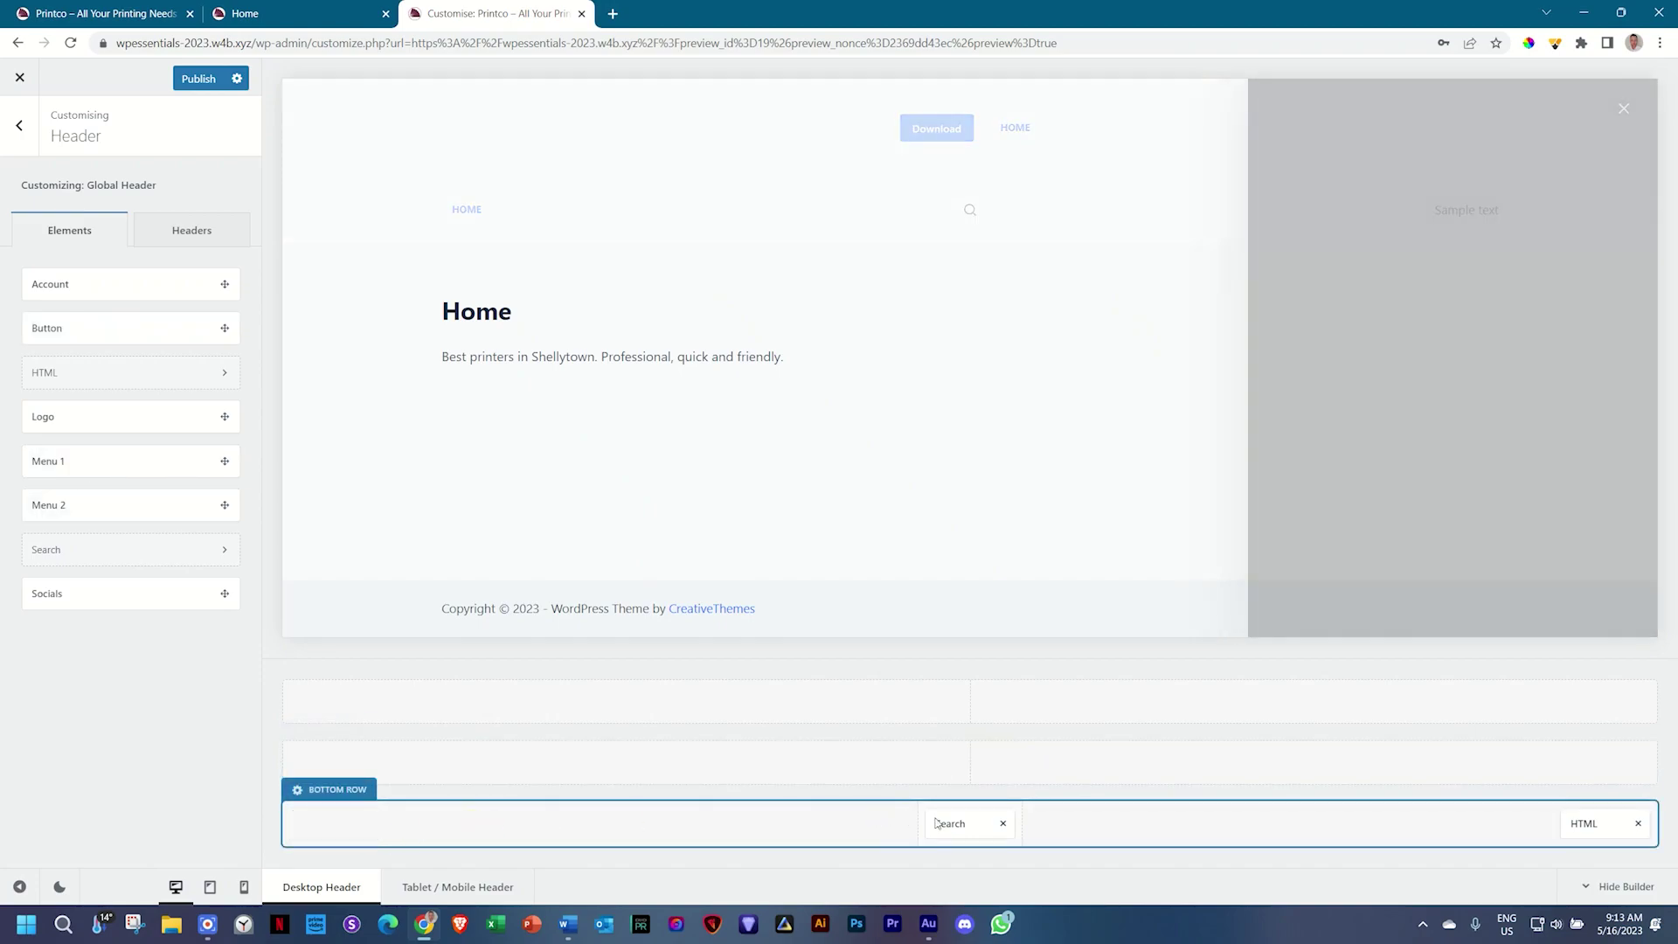
{"action": "left_click", "coordinate": [1002, 823]}
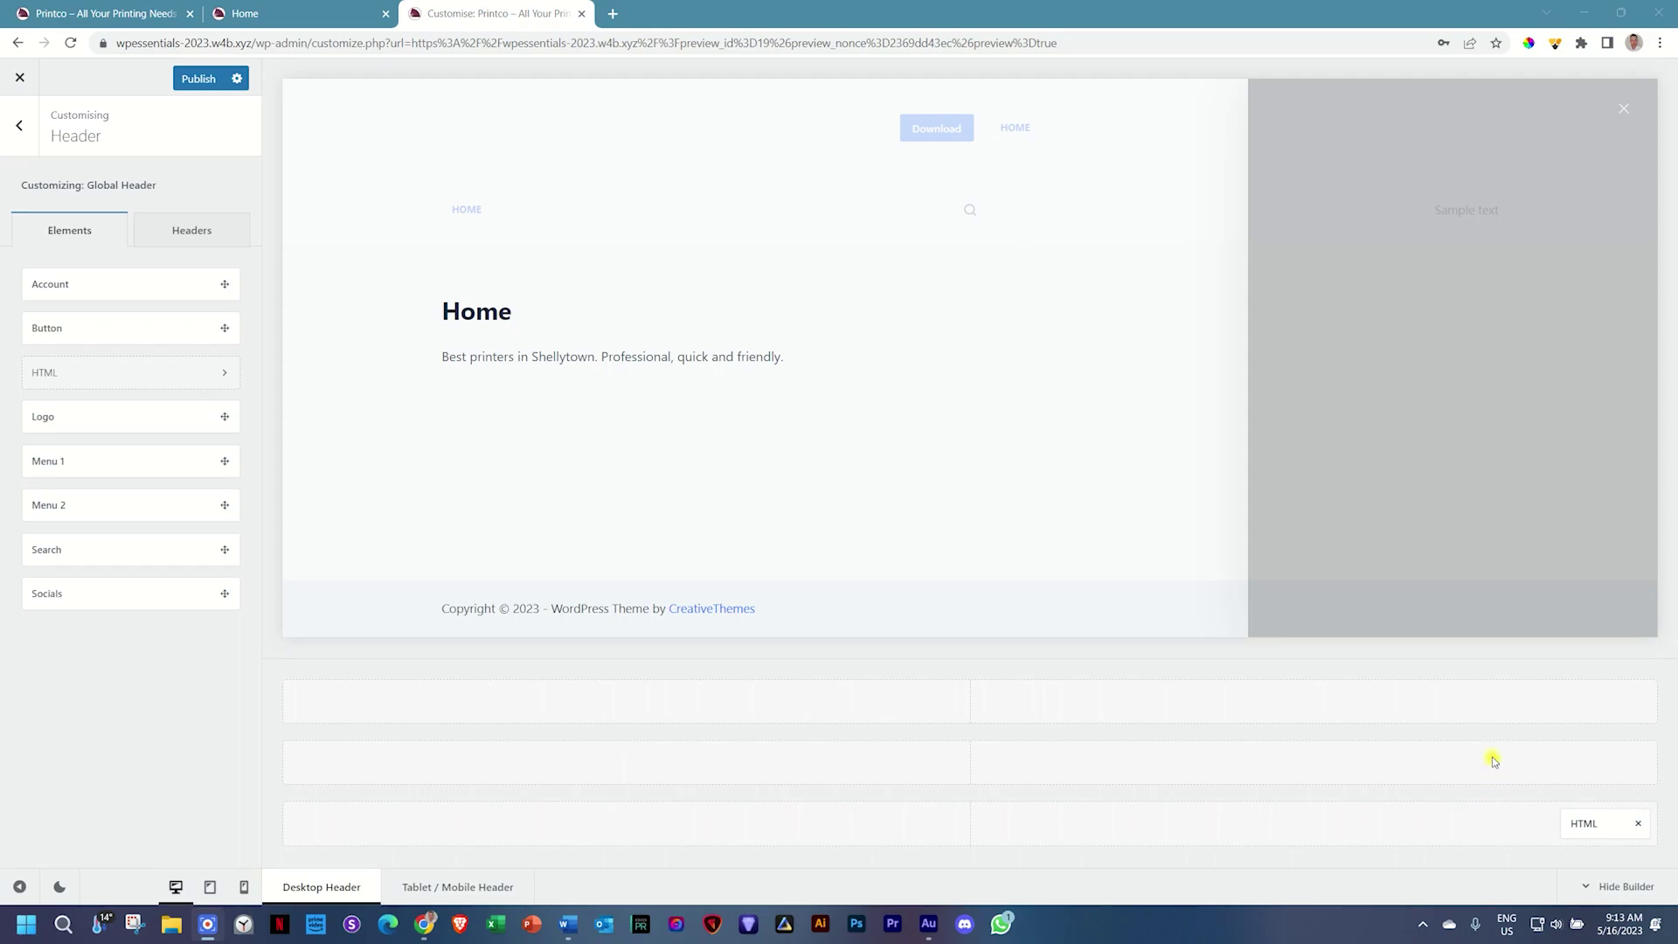
{"action": "left_click", "coordinate": [1639, 823]}
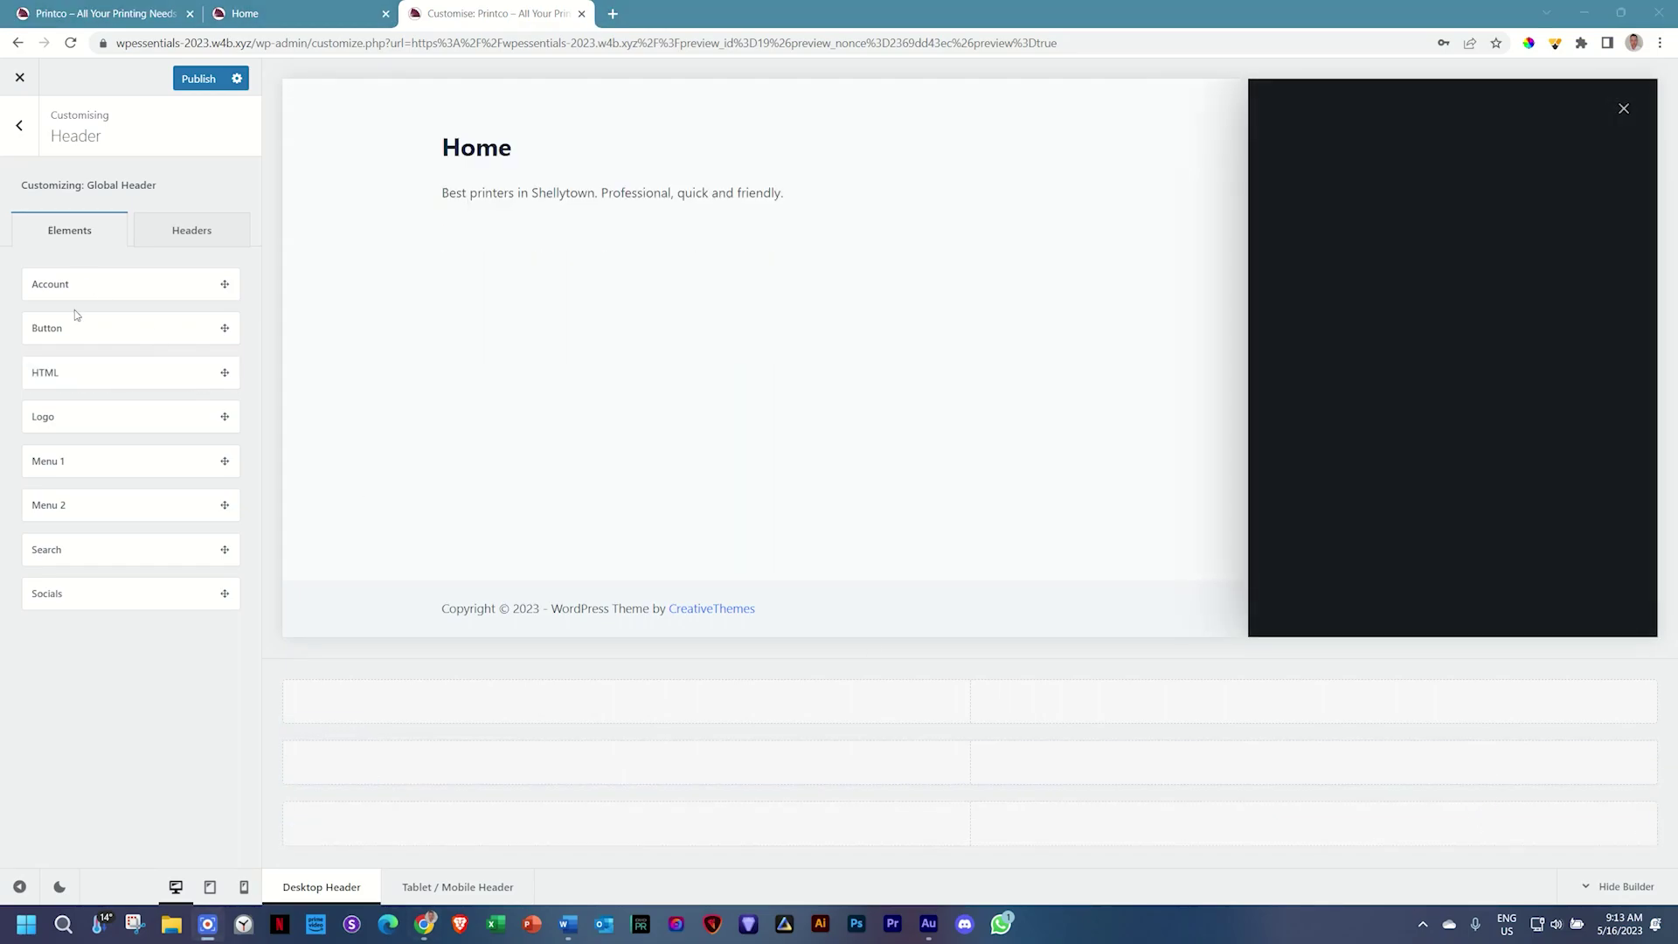
- Place Logo at the left end and Menu 1 at the right end of the desktop Main Row, and dismiss the off-canvas preview
{"action": "left_click_drag", "start_coordinate": [64, 416], "coordinate": [335, 762]}
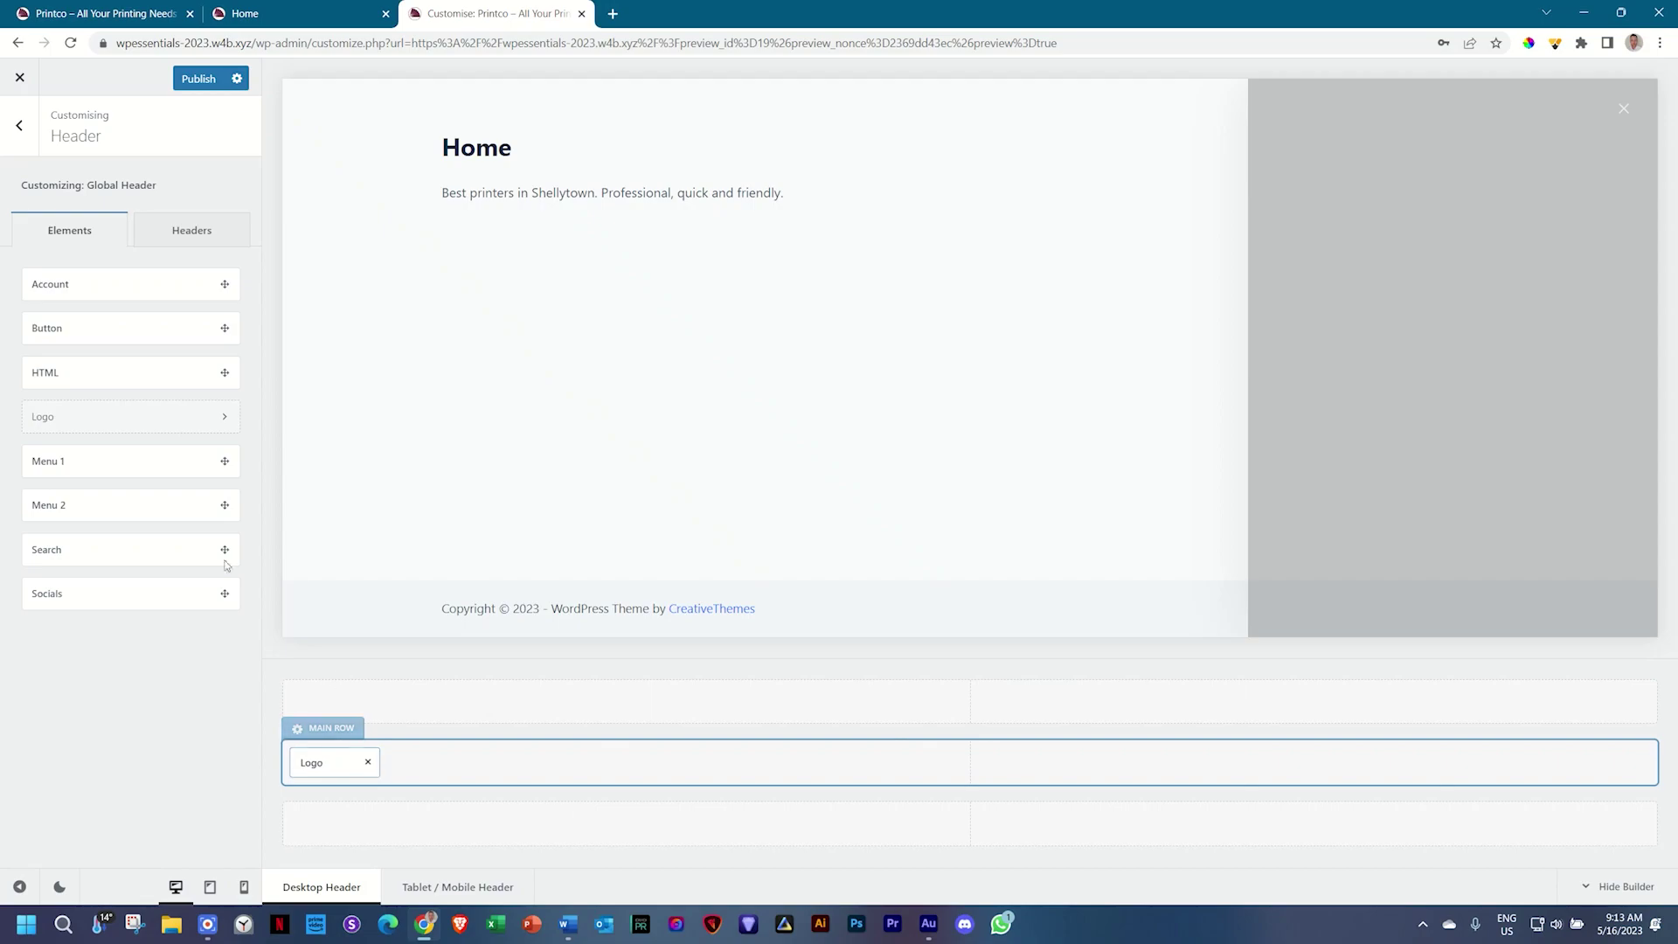
{"action": "left_click_drag", "start_coordinate": [35, 459], "coordinate": [1608, 753]}
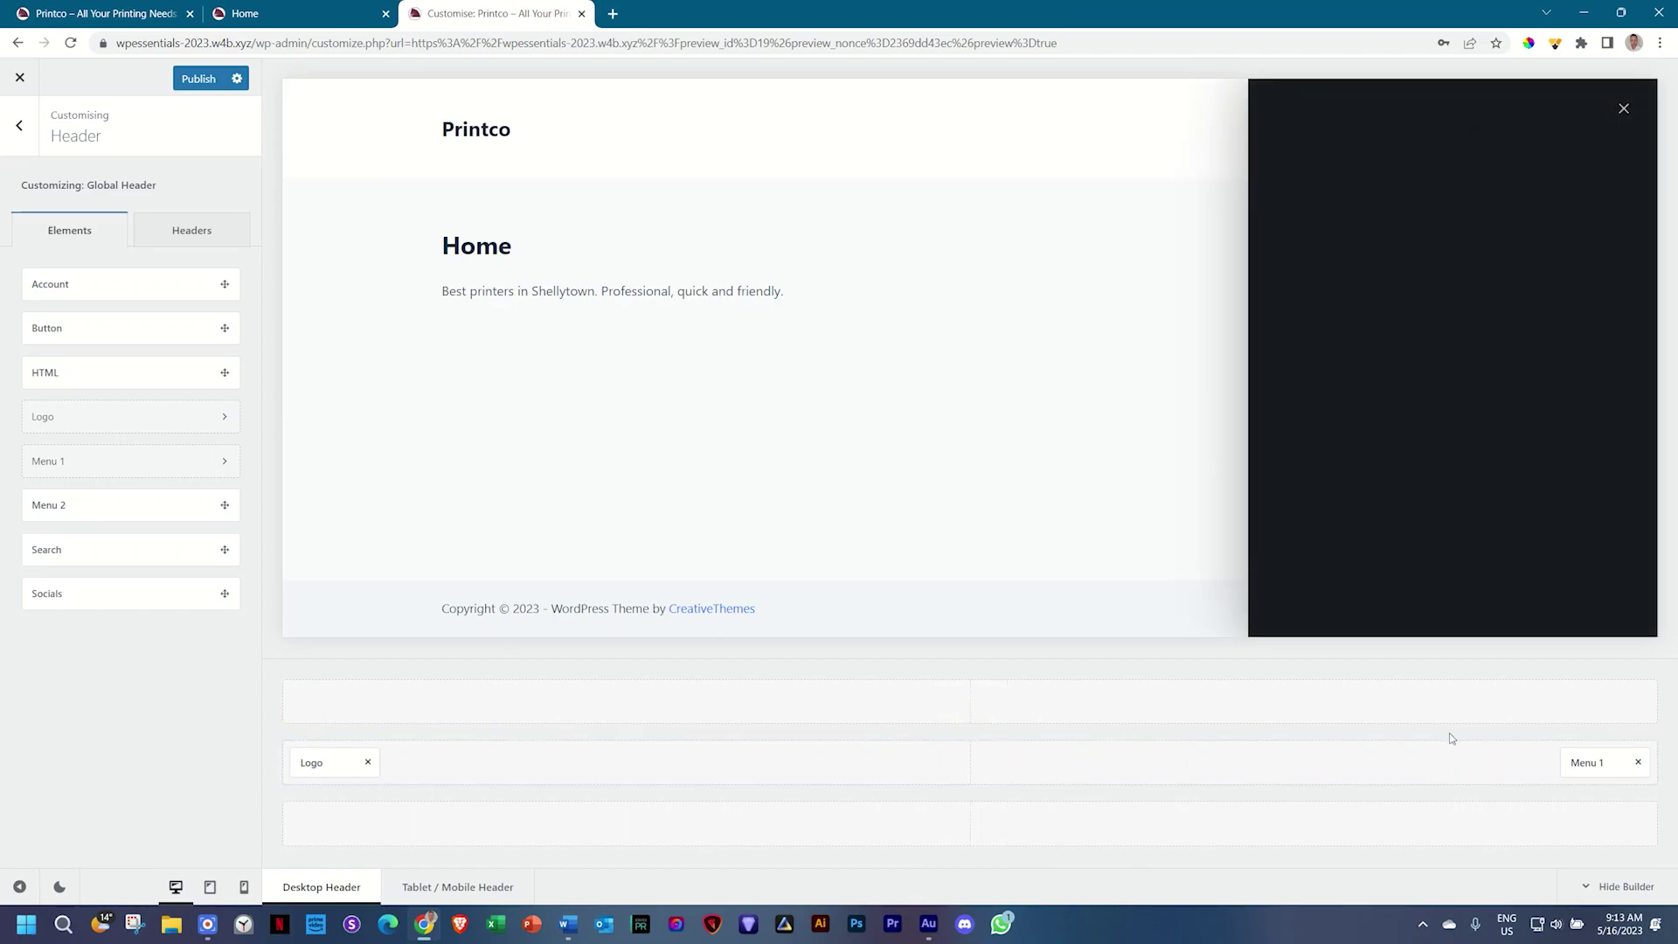
{"action": "left_click", "coordinate": [1584, 761]}
{"action": "left_click", "coordinate": [1624, 108]}
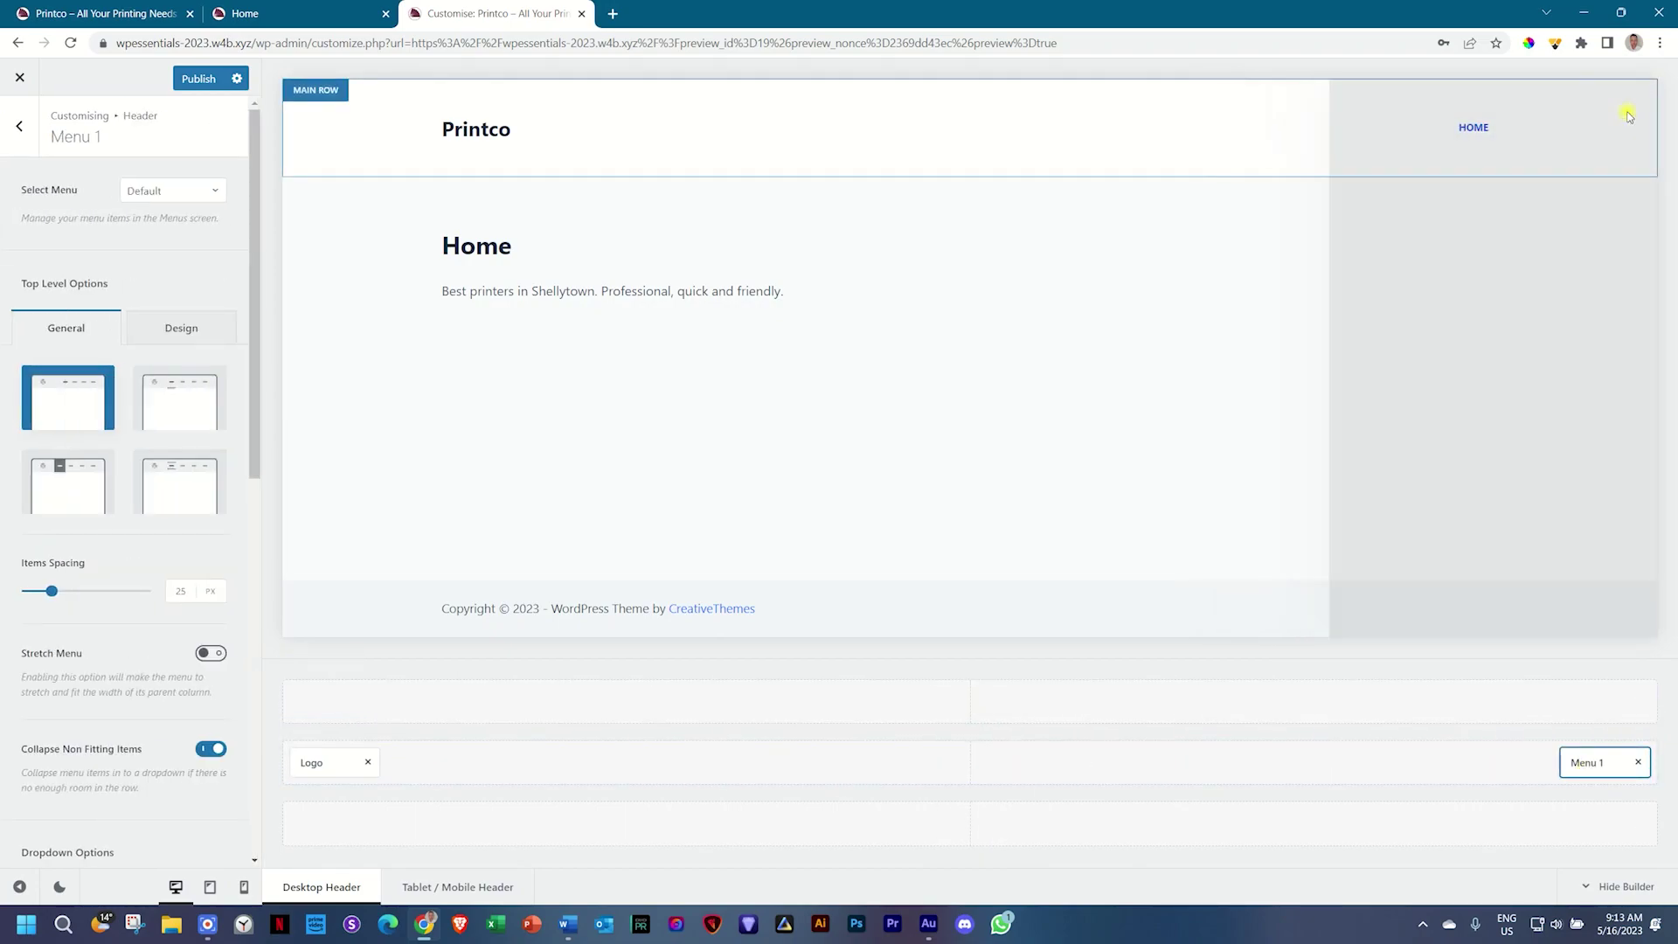
- Review the settings of the Logo and Menu 1 elements and the layout of the tablet/mobile header
{"action": "left_click", "coordinate": [319, 765]}
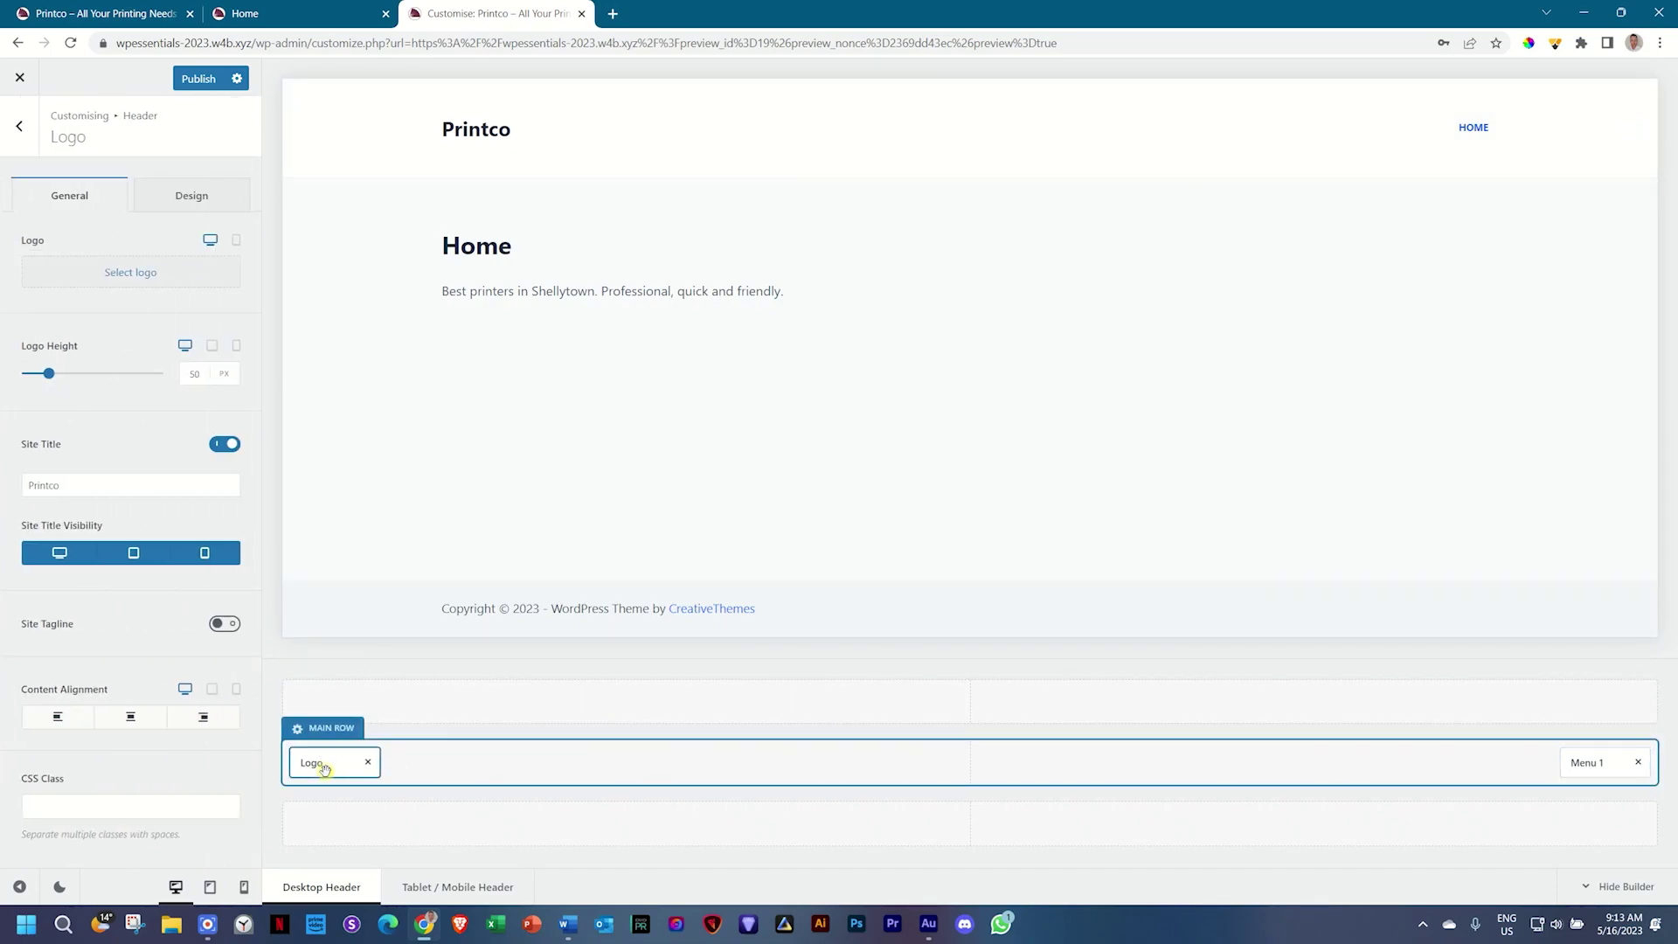
{"action": "left_click", "coordinate": [1589, 766]}
{"action": "left_click", "coordinate": [468, 886]}
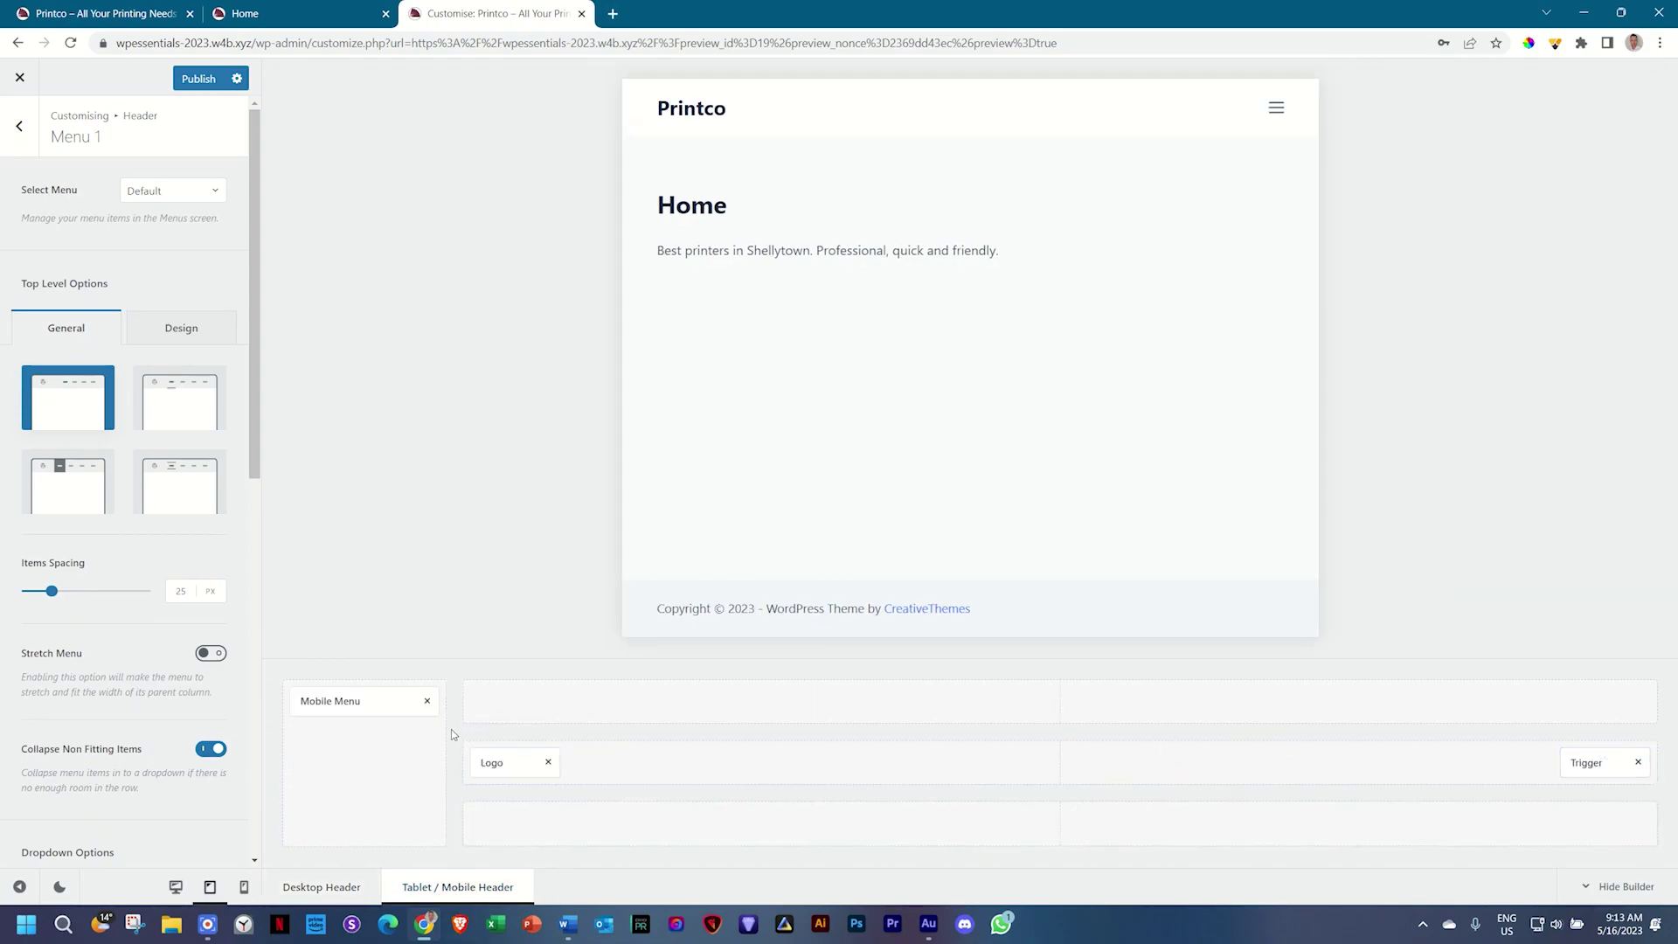
- Return to the desktop header to publish the header changes, and close the customiser
{"action": "left_click", "coordinate": [328, 887]}
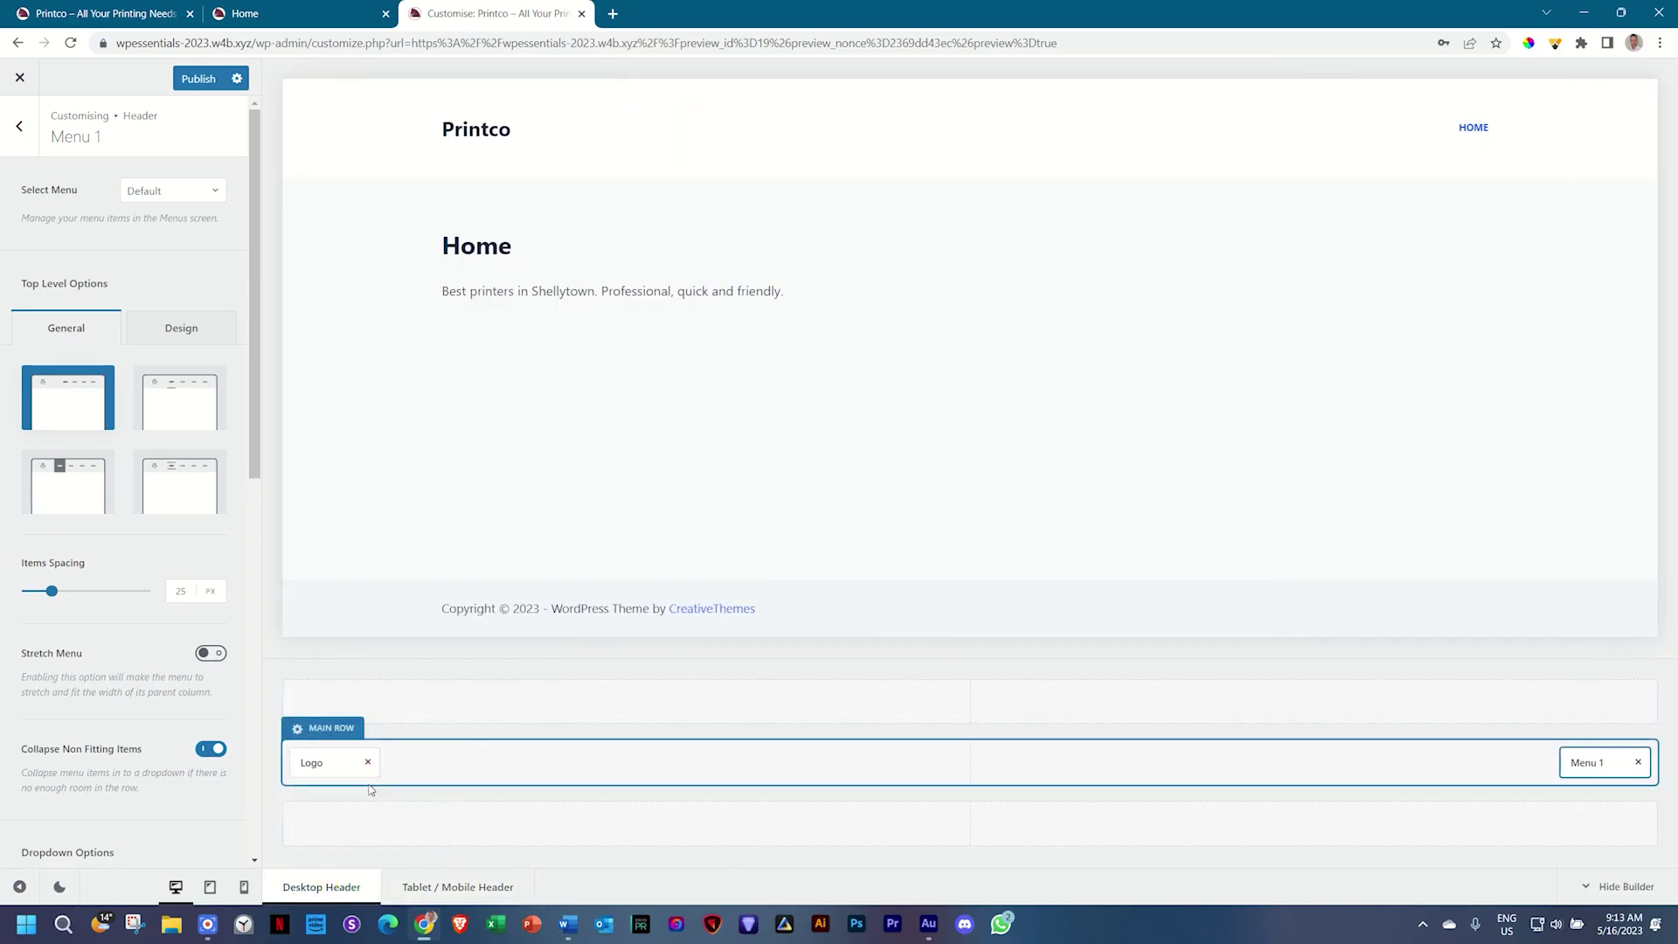
{"action": "left_click", "coordinate": [200, 80]}
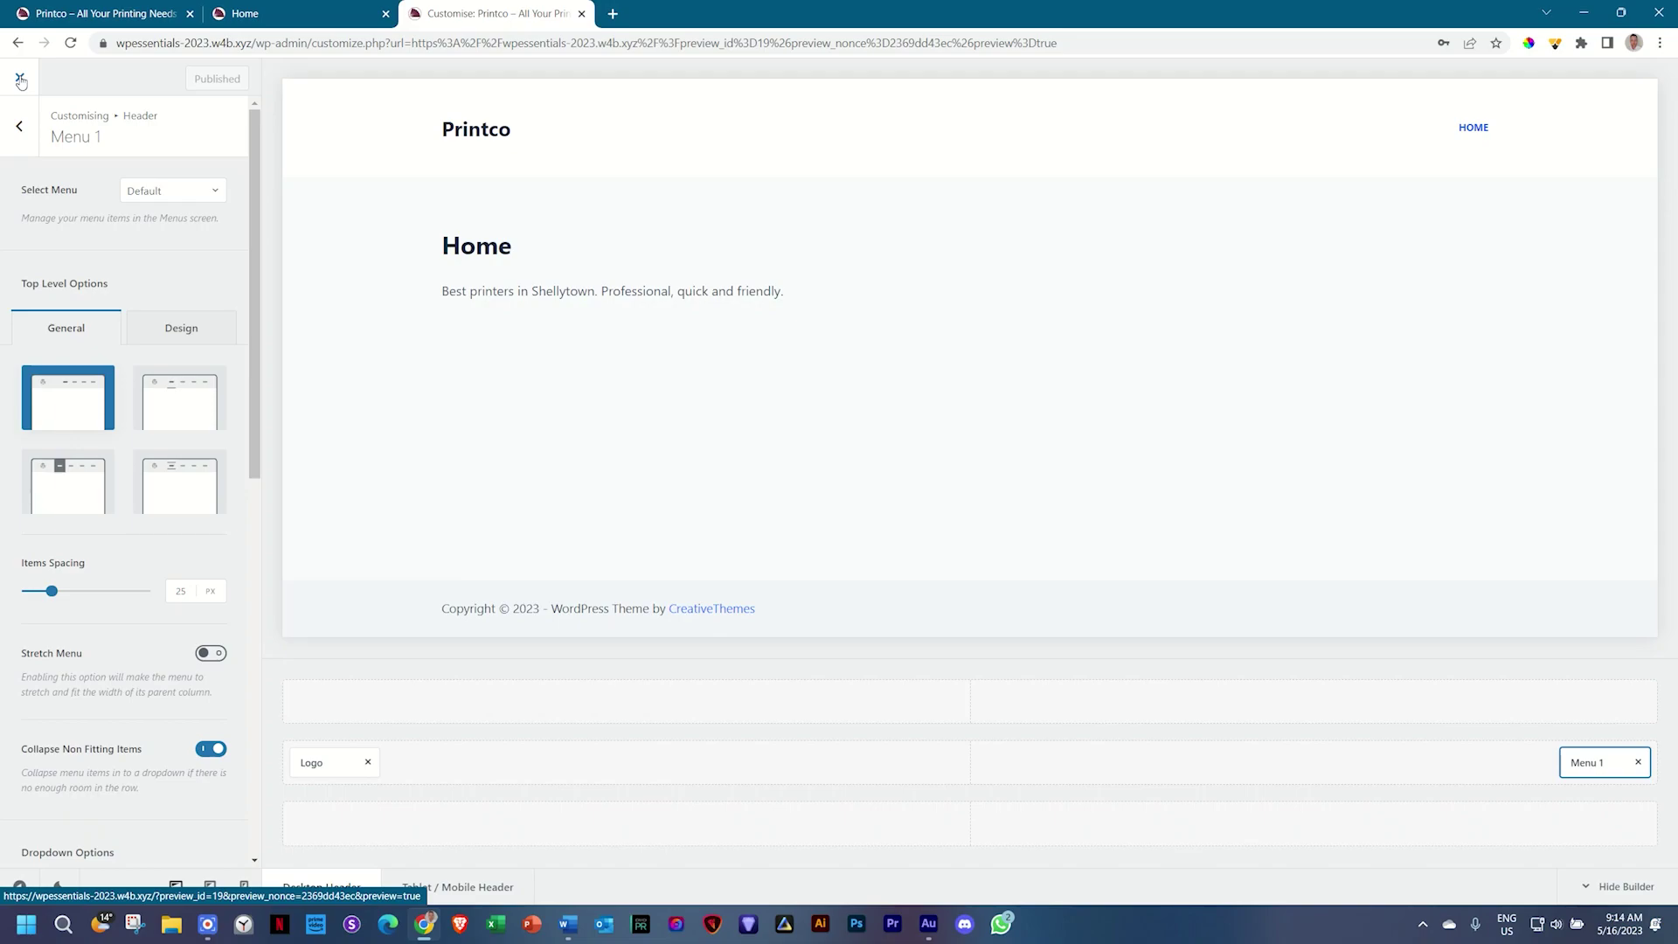
{"action": "left_click", "coordinate": [21, 80]}
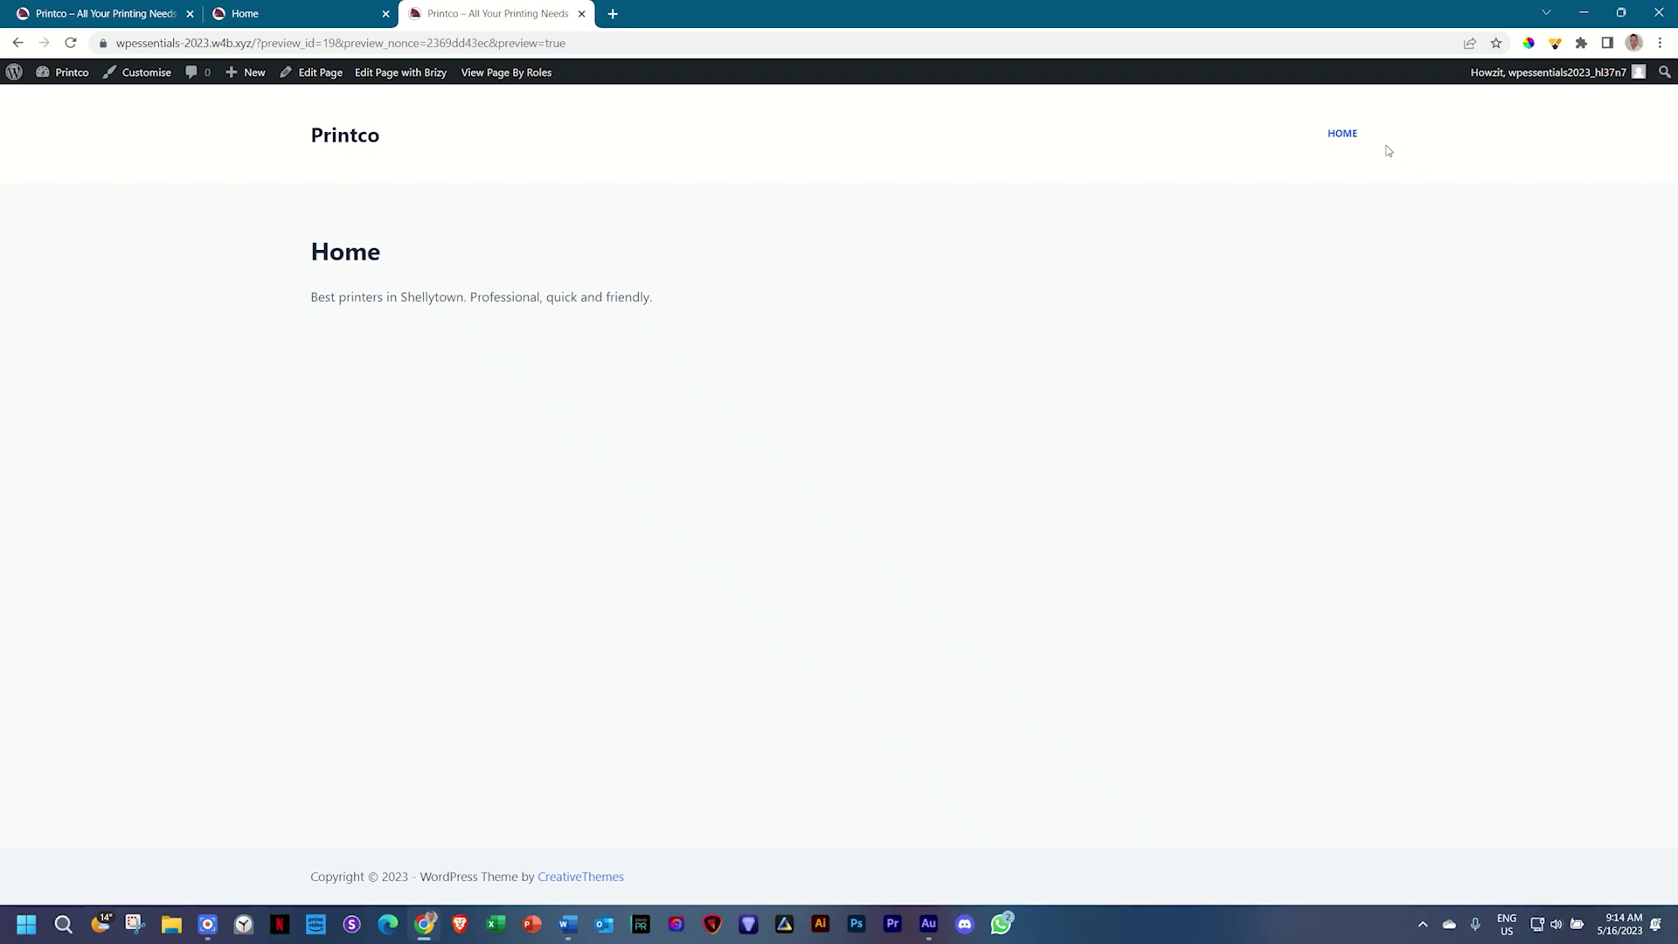
- Switch to the Home page open in the Brizy editor and reload it to load the published header
{"action": "left_click", "coordinate": [336, 23]}
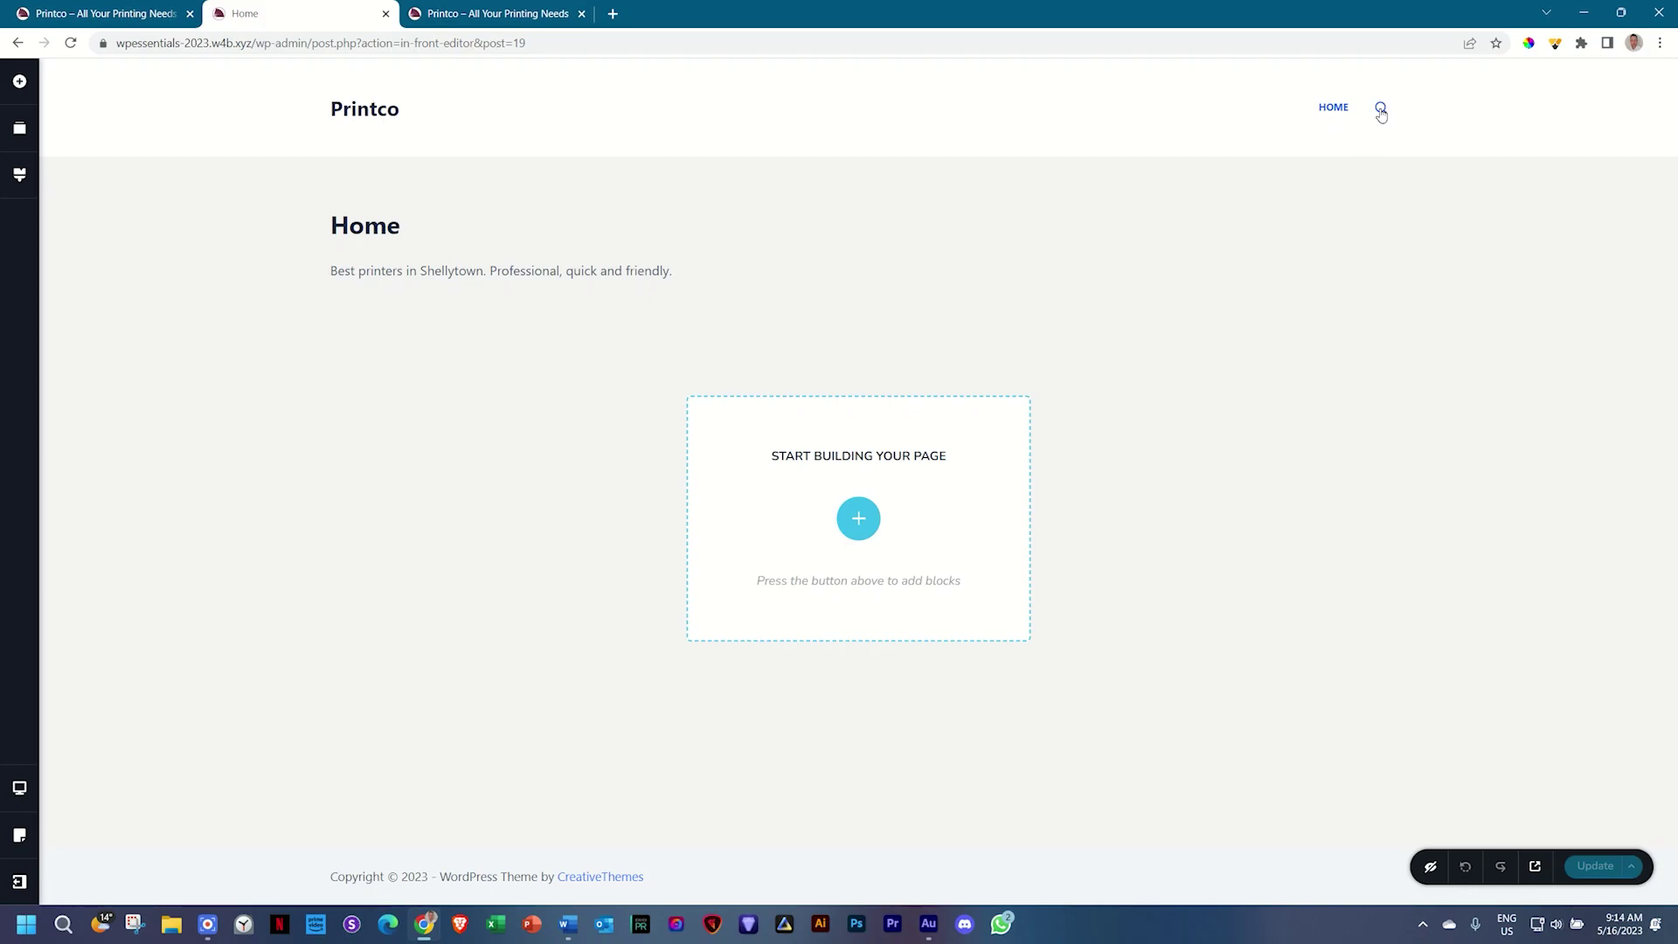
{"action": "left_click", "coordinate": [73, 43]}
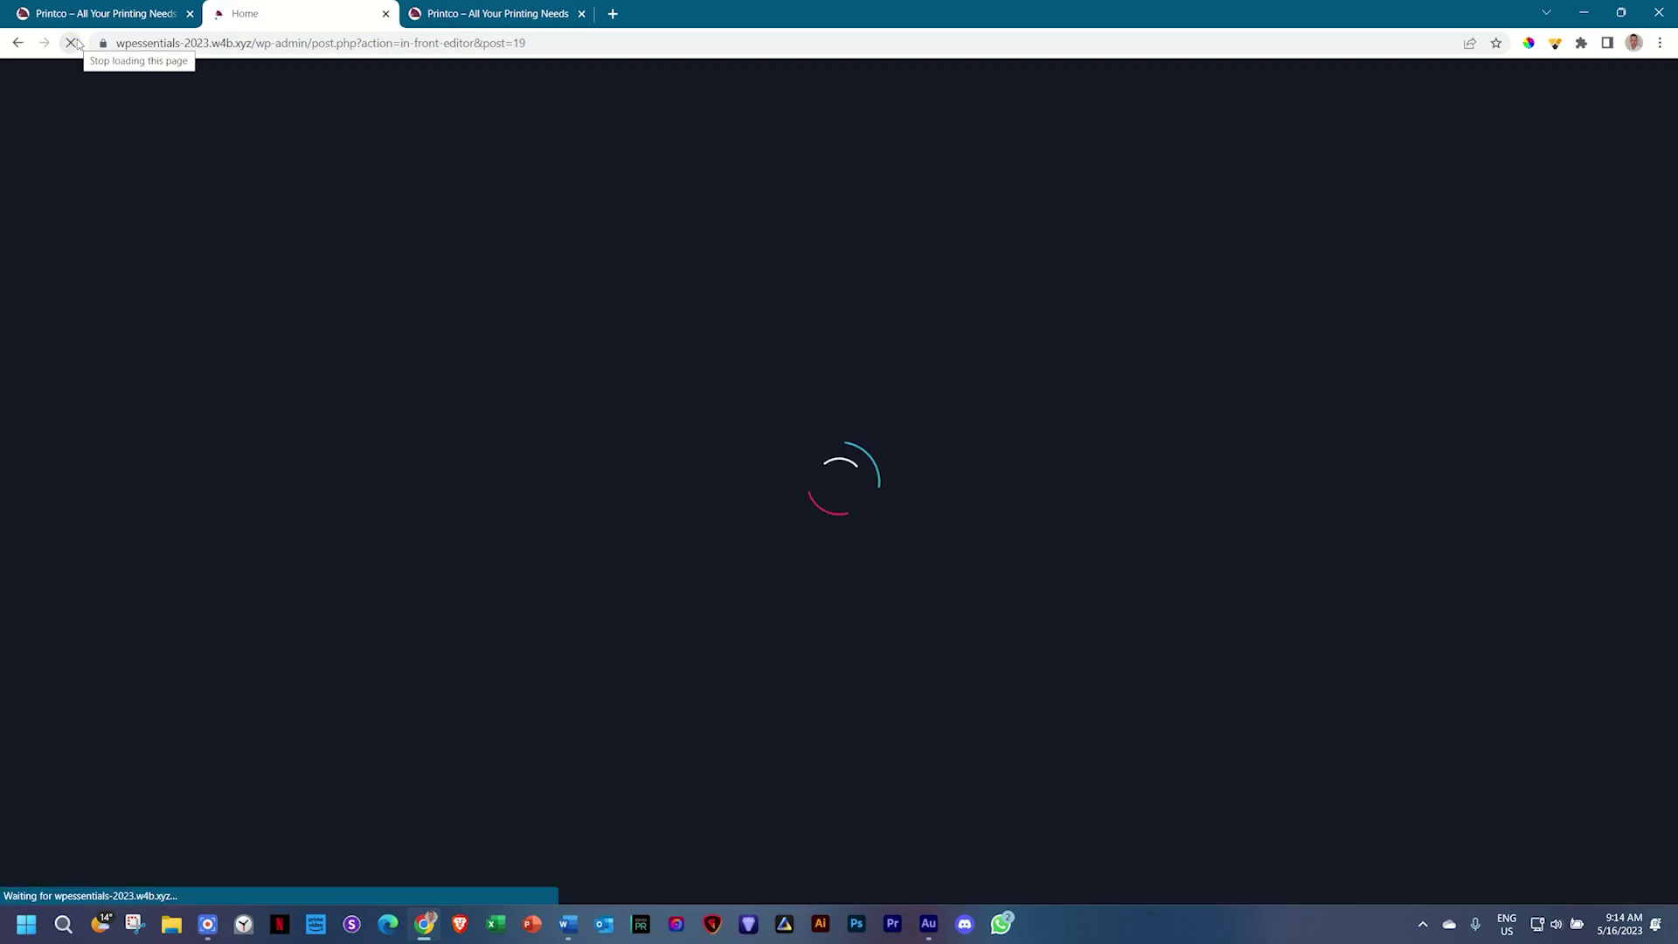